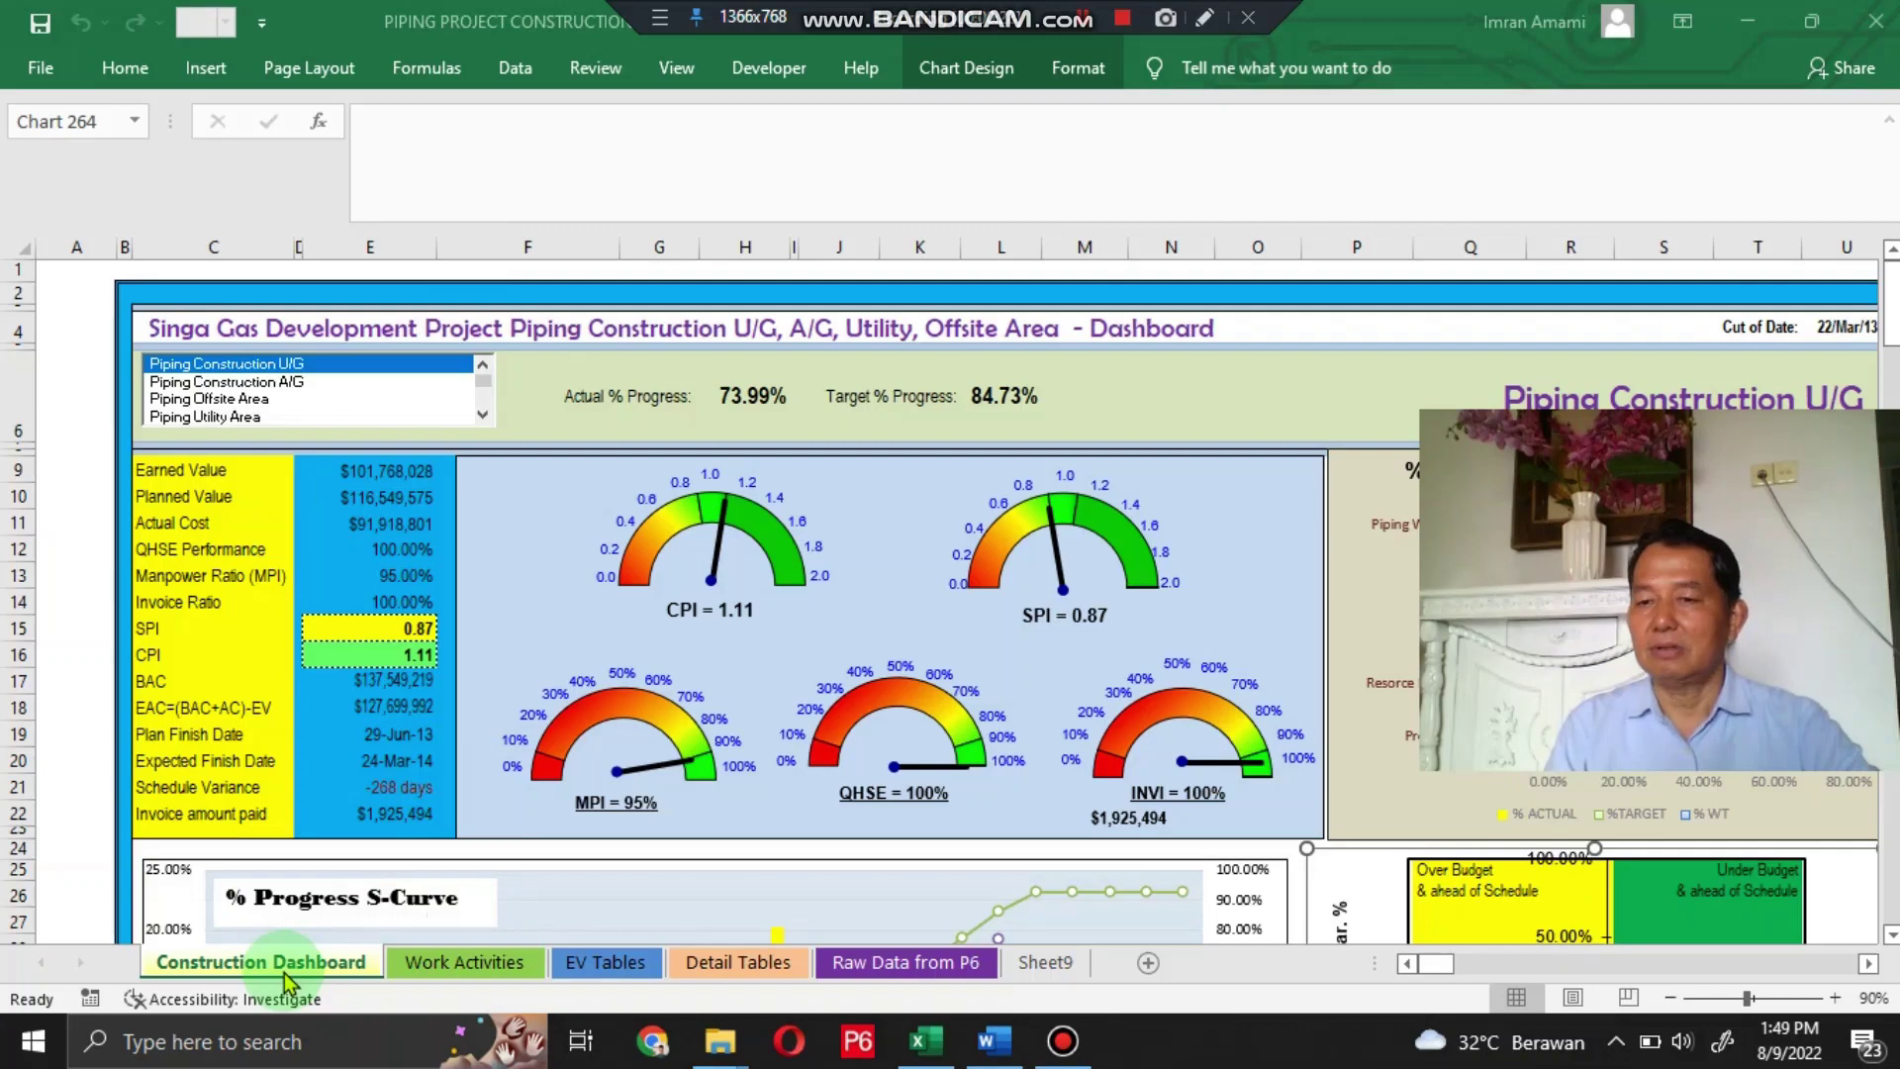
Step: Tour the Work Activities, EV Tables, Detail Tables and Raw Data from P6 sheets, then return to Construction Dashboard
{"action": "left_click", "coordinate": [460, 969]}
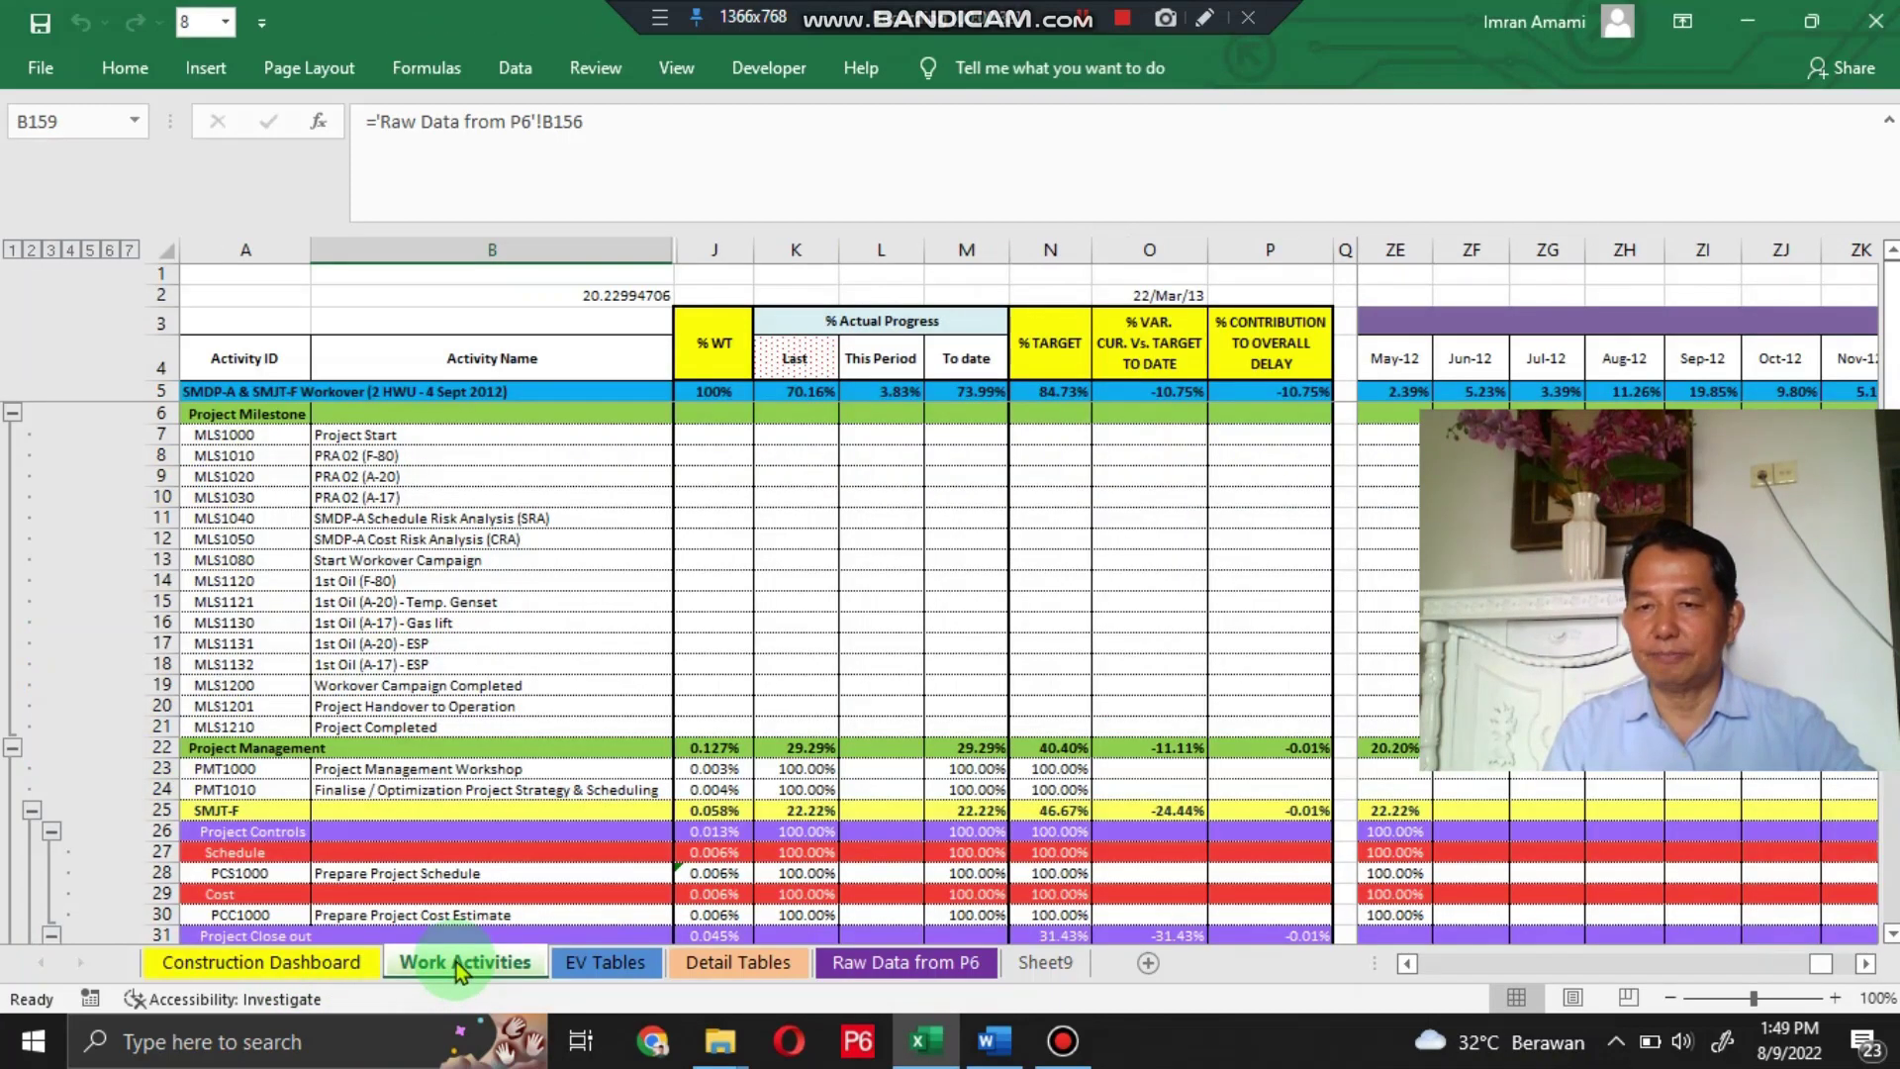
{"action": "left_click", "coordinate": [602, 970]}
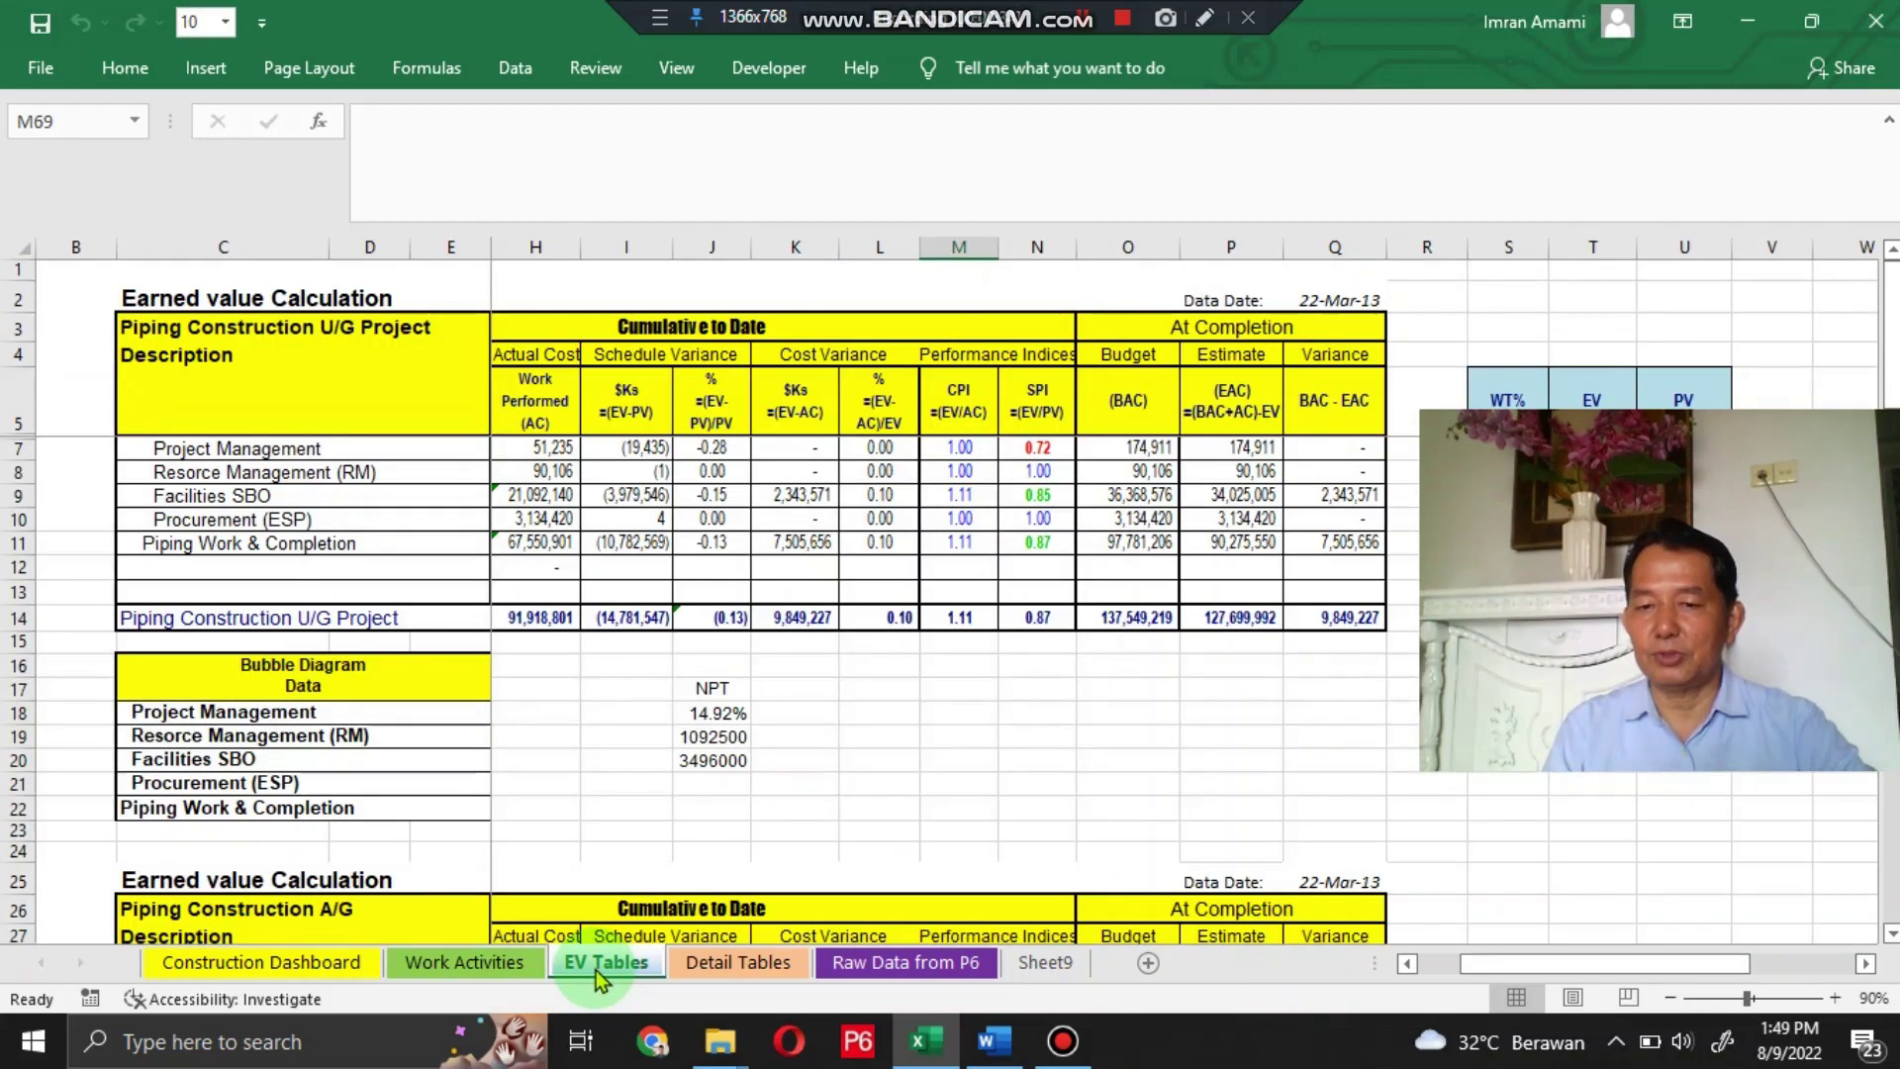
{"action": "left_click", "coordinate": [727, 969]}
{"action": "left_click", "coordinate": [884, 971]}
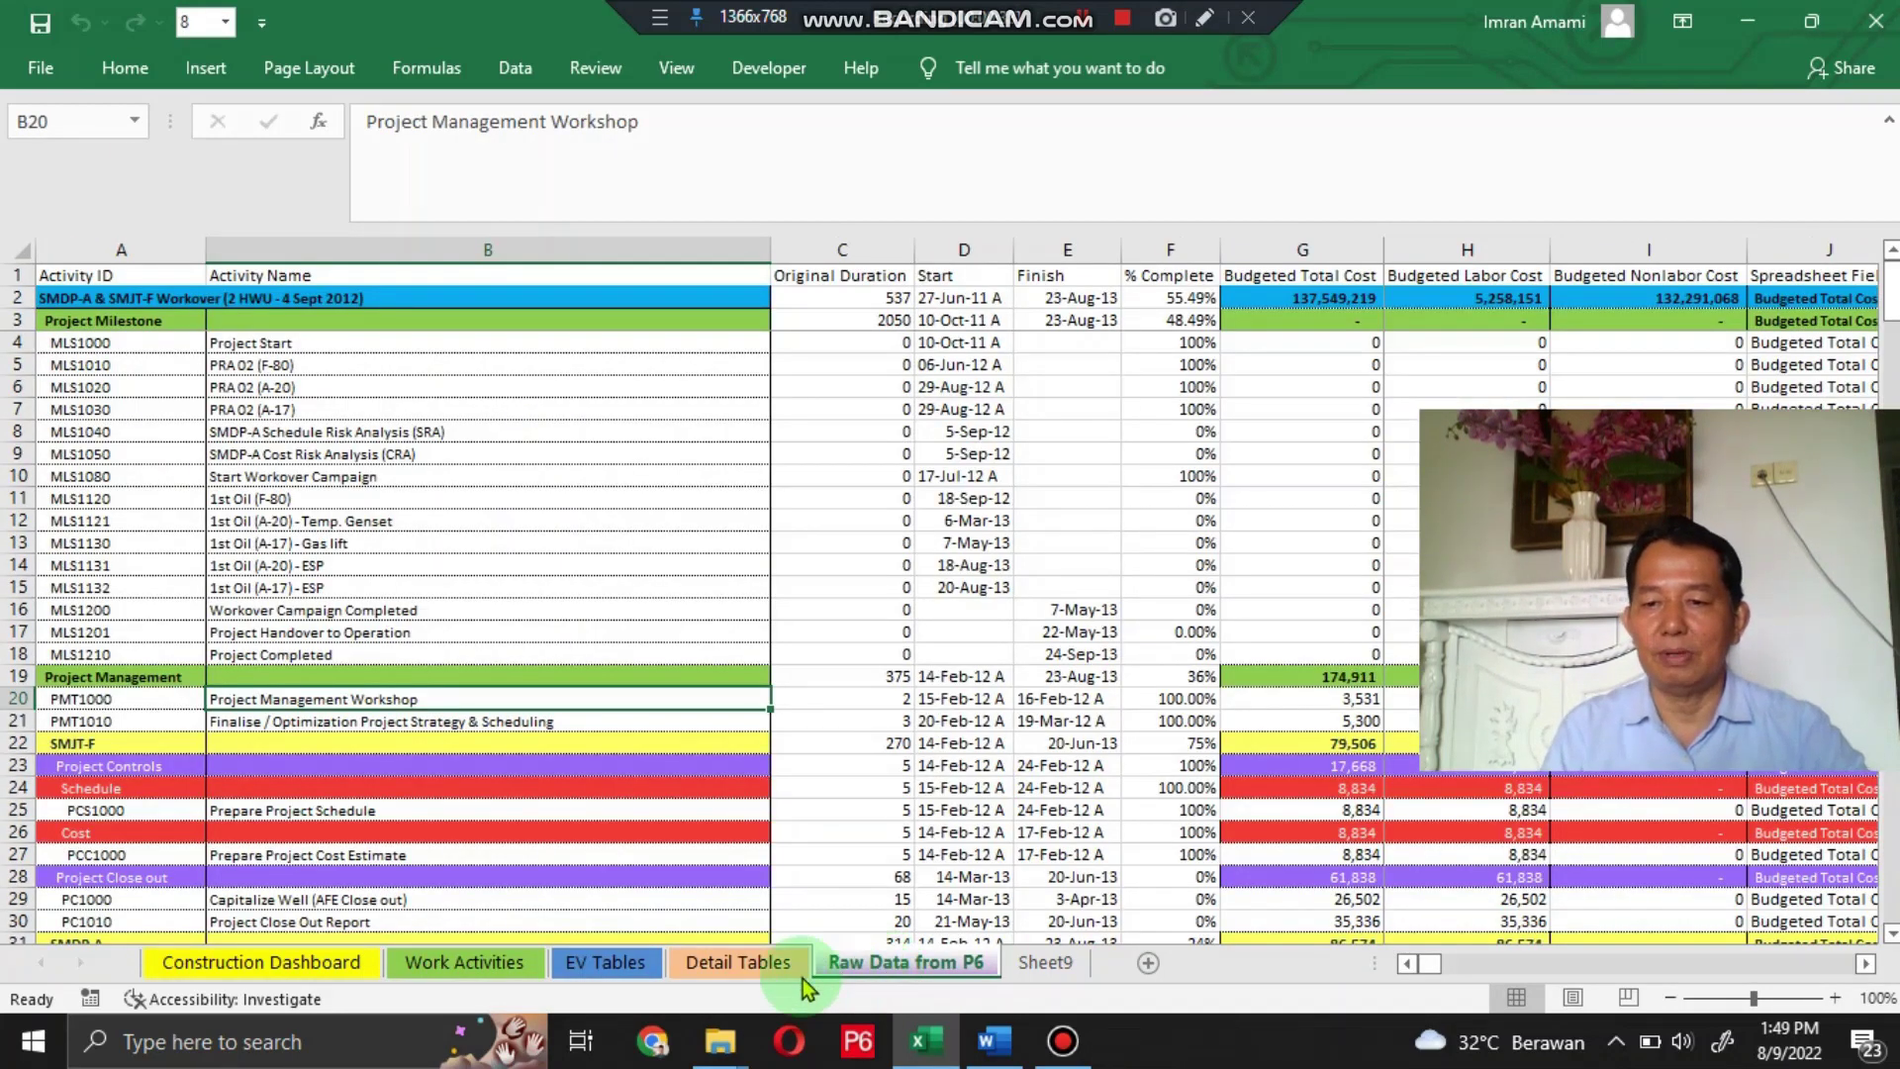
{"action": "left_click", "coordinate": [374, 967]}
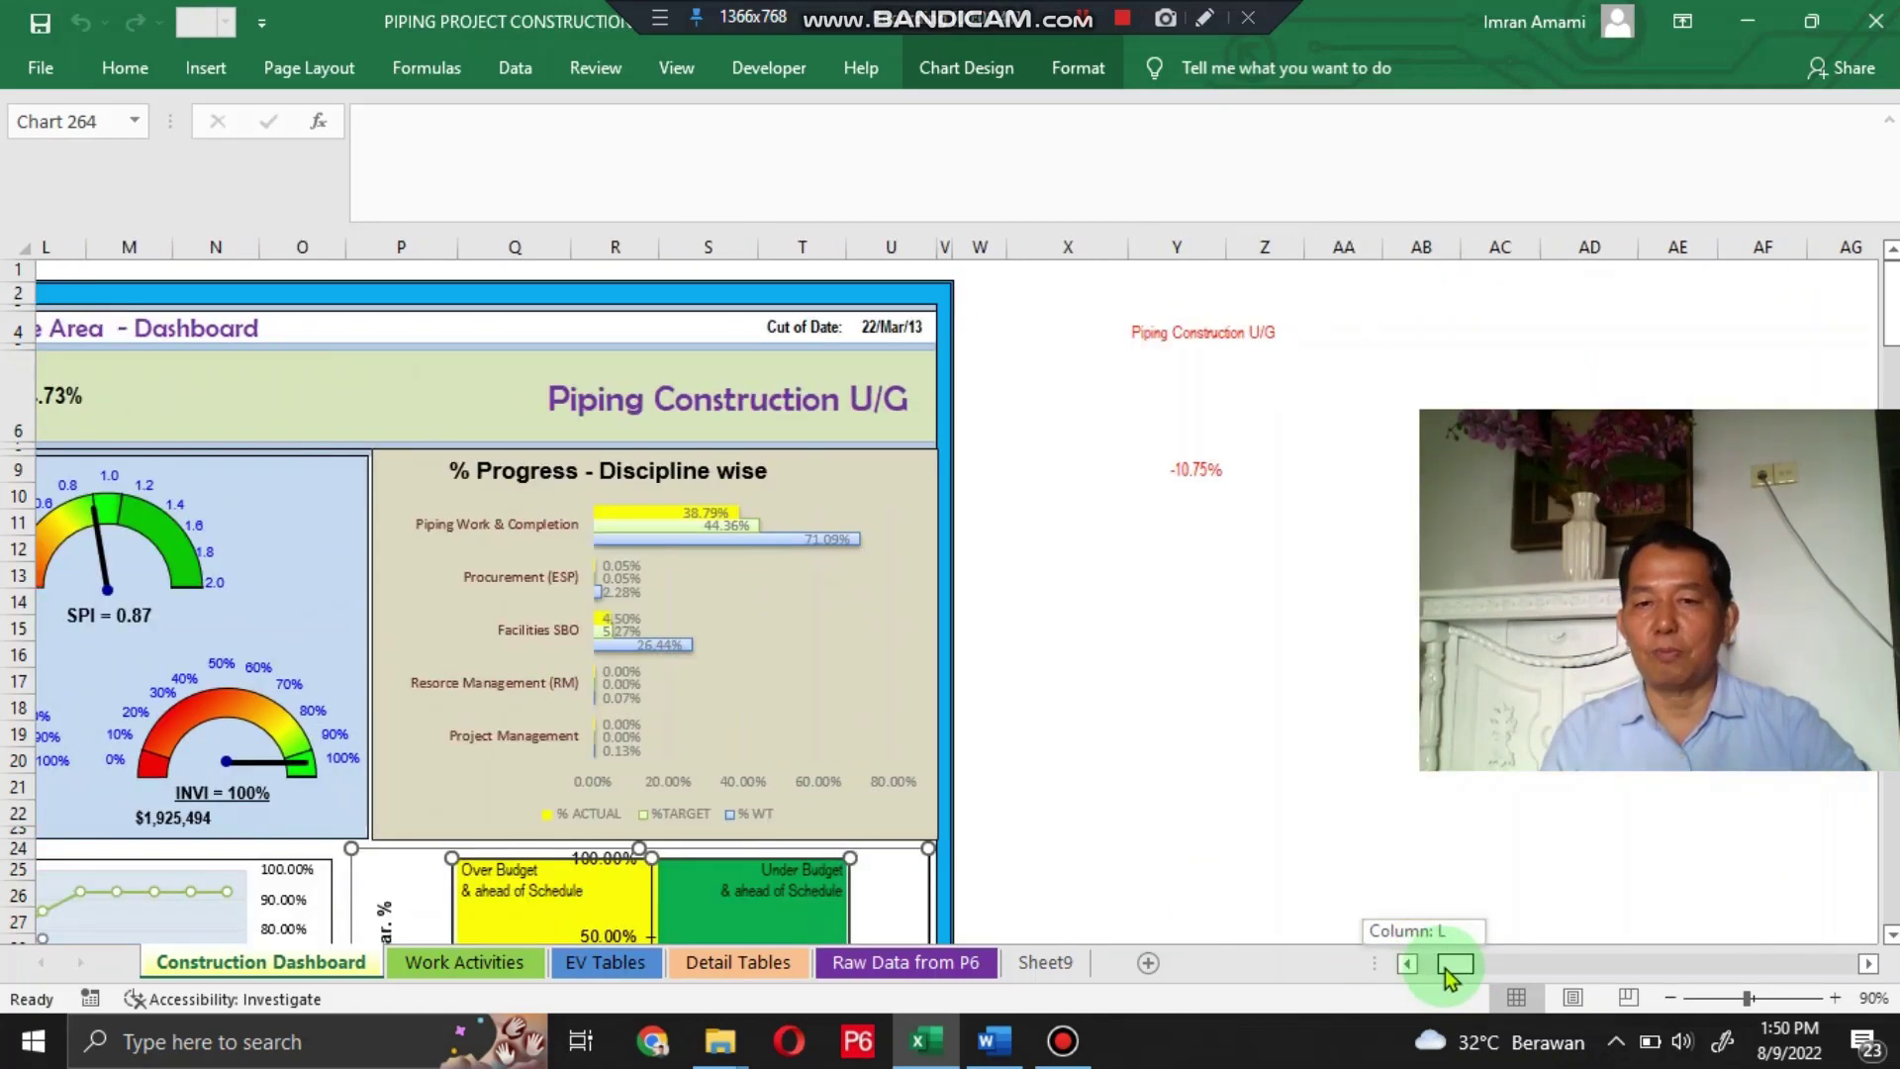
Step: Adjust the zoom and select the cost versus schedule variance bubble chart
{"action": "left_click_drag", "start_coordinate": [1428, 974], "coordinate": [1445, 967]}
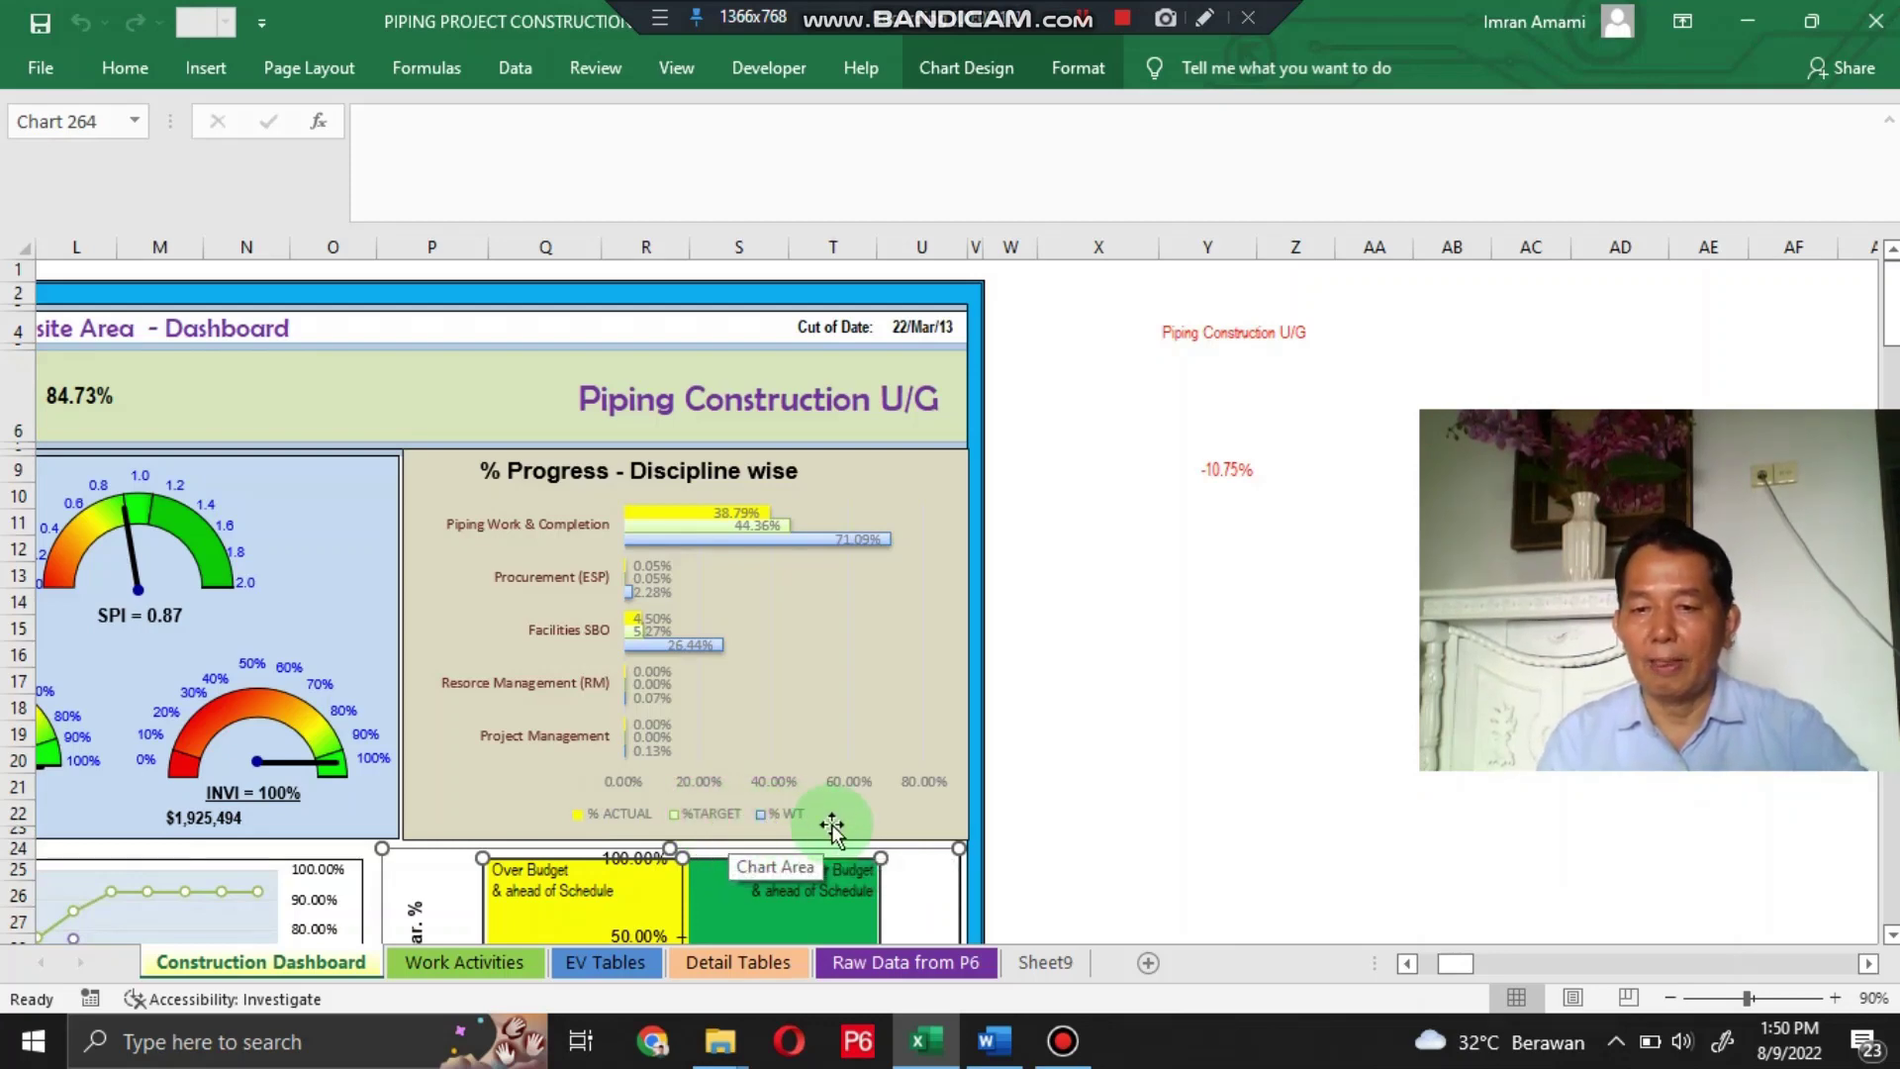
{"action": "left_click_drag", "start_coordinate": [1473, 964], "coordinate": [1430, 965]}
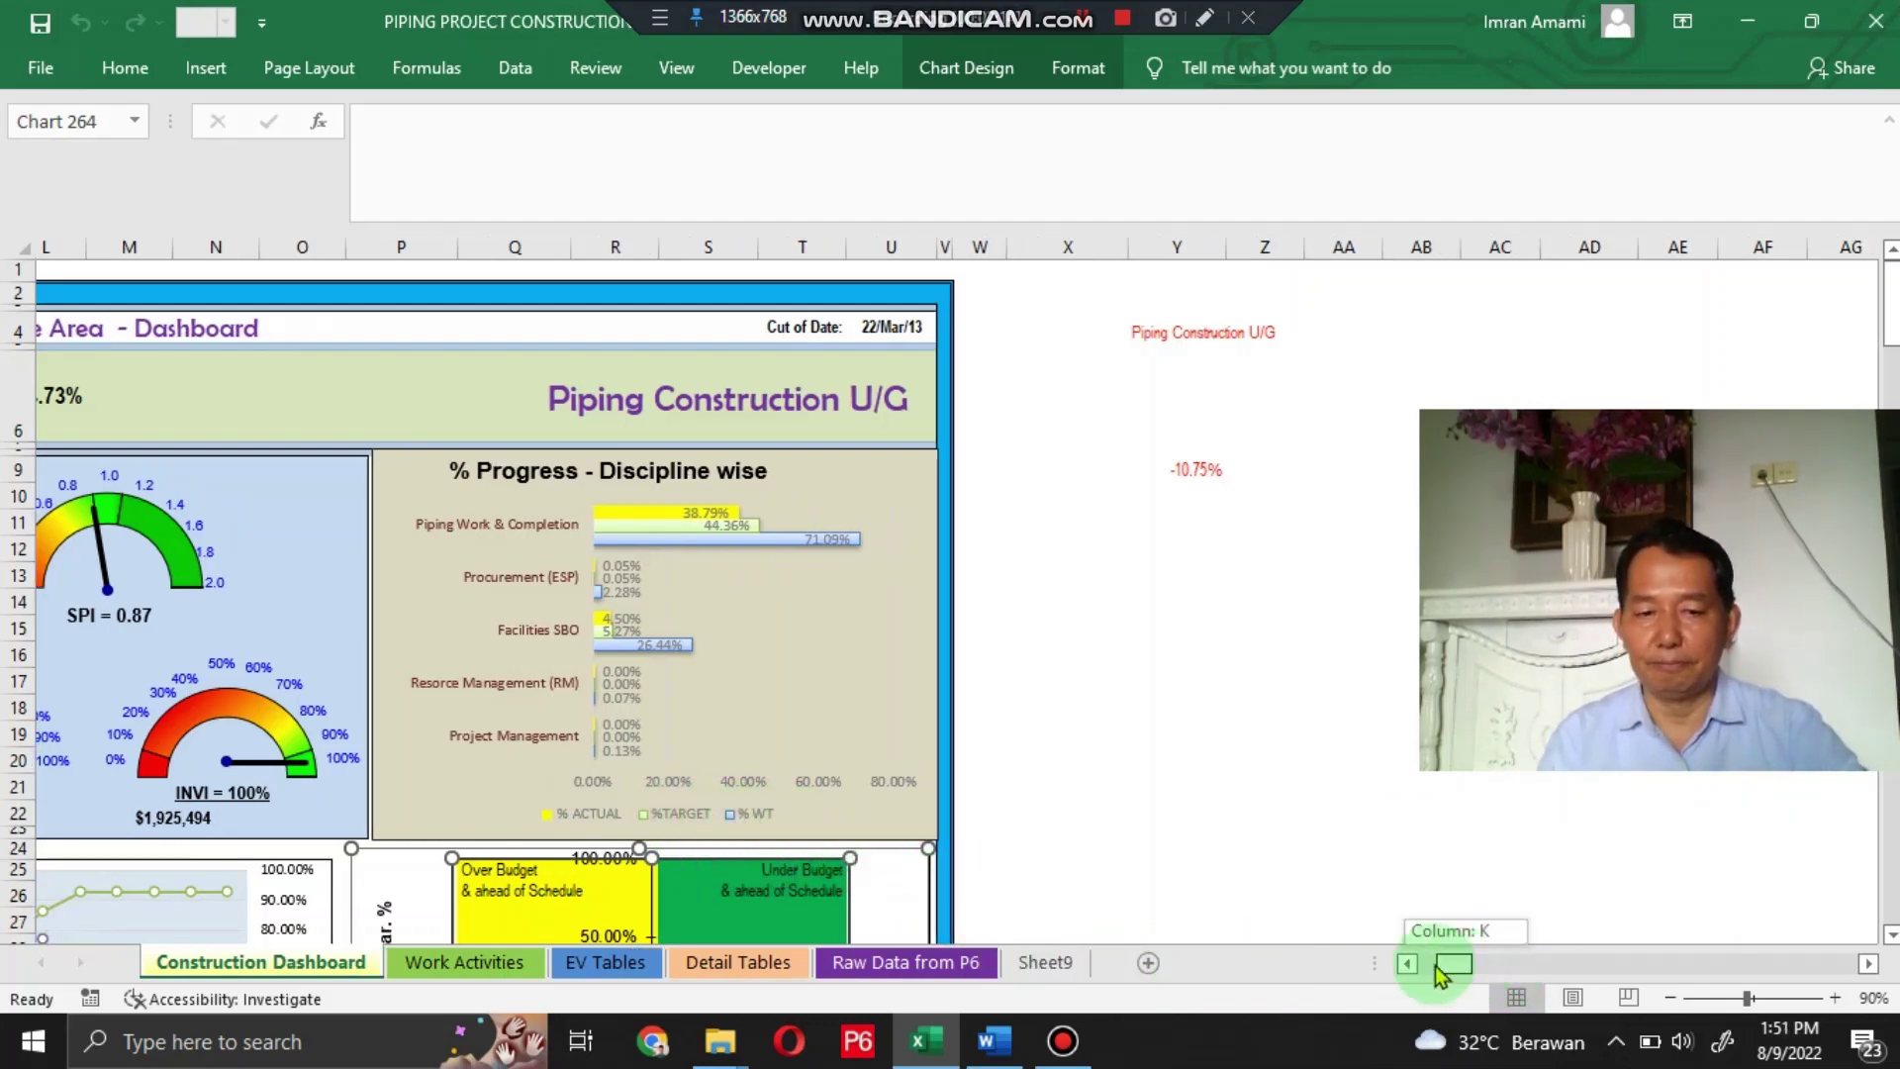
{"action": "scroll", "coordinate": [499, 649], "scroll_direction": "down", "scroll_amount": 7}
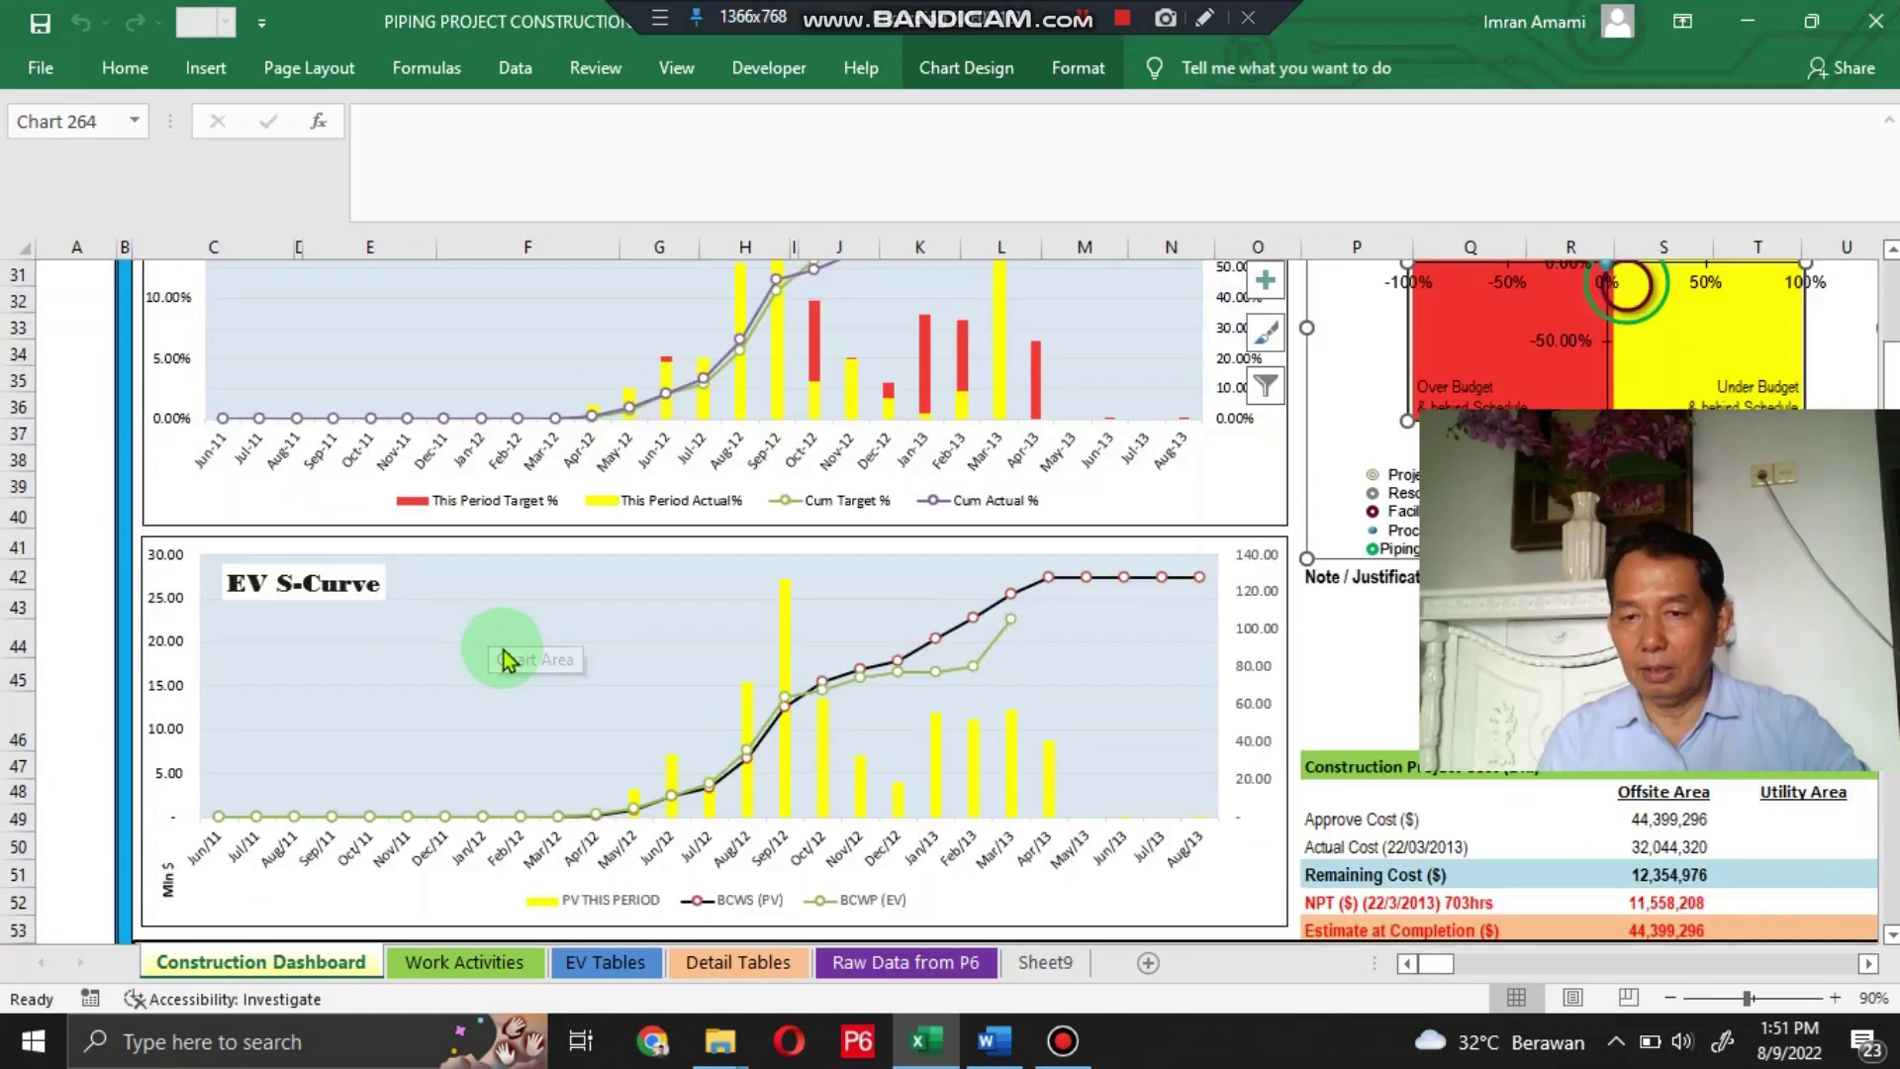
{"action": "scroll", "coordinate": [502, 658], "scroll_direction": "up", "scroll_amount": 3}
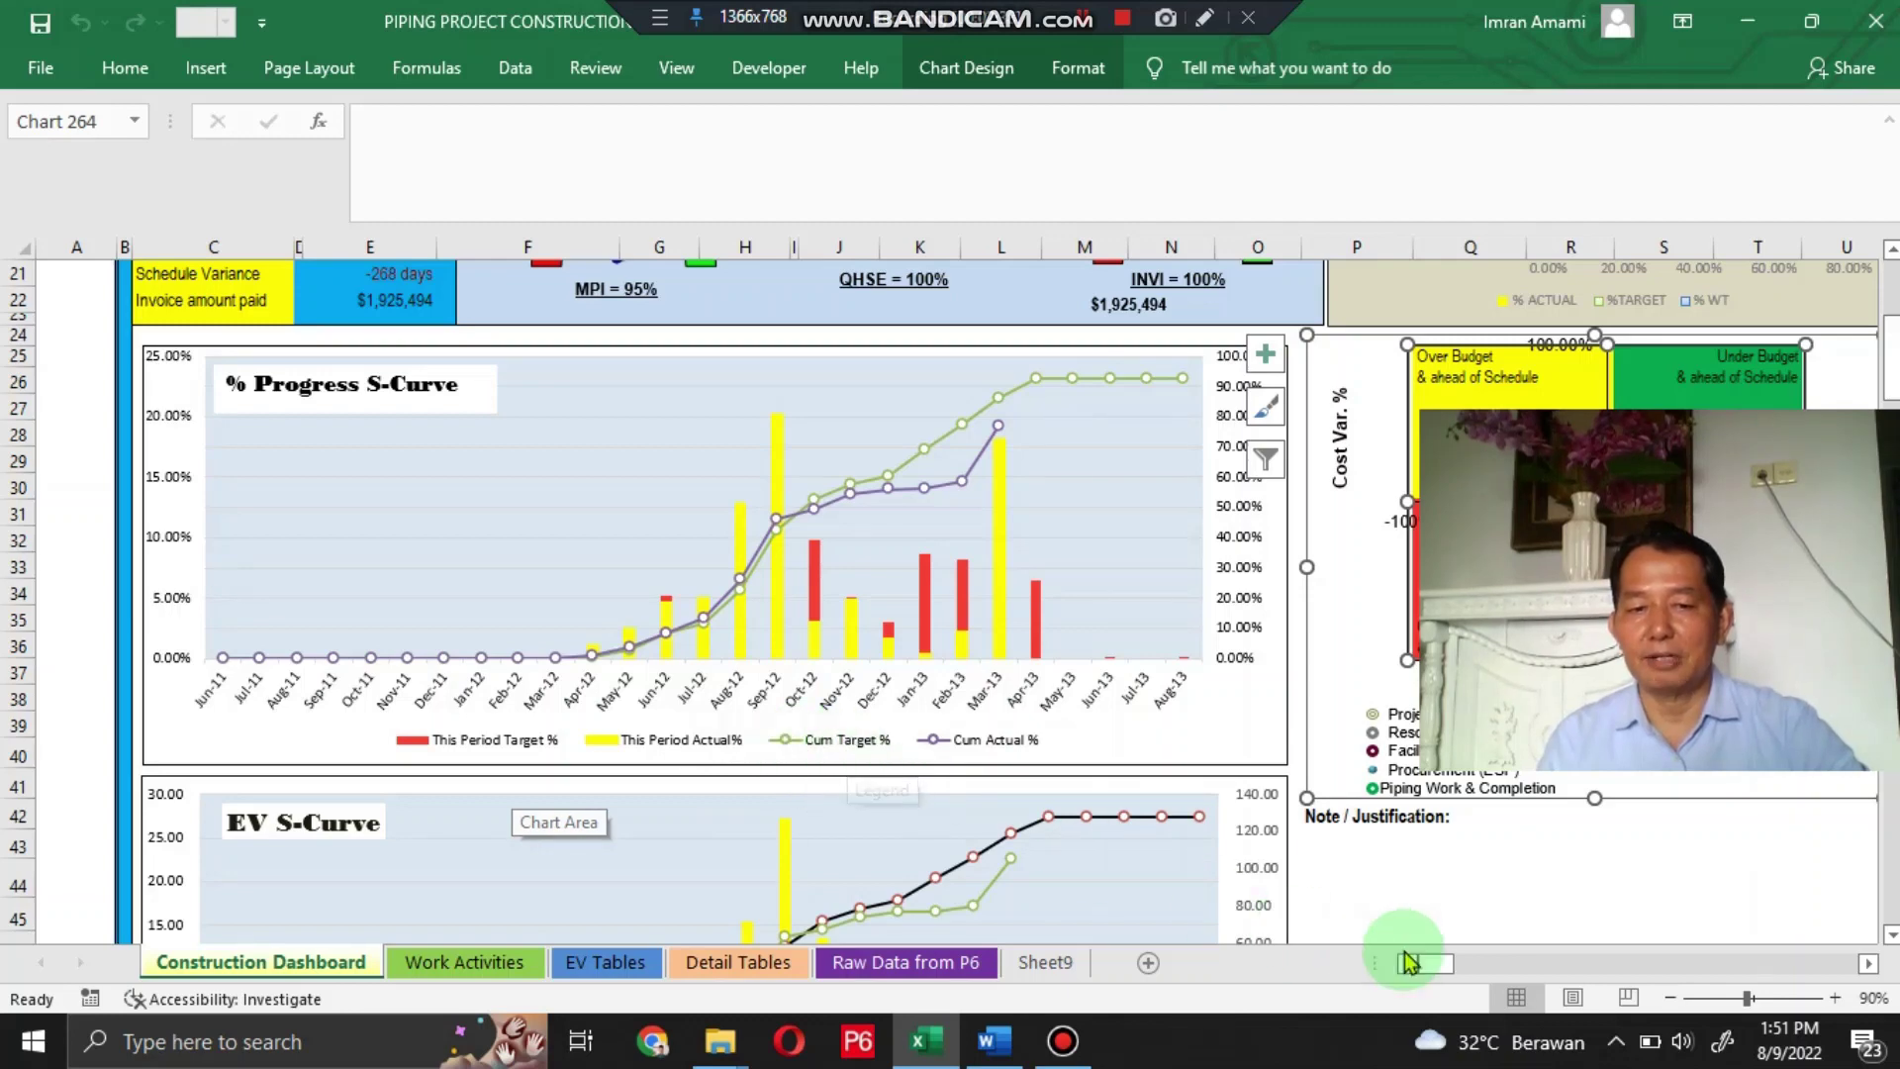
{"action": "left_click_drag", "start_coordinate": [1425, 965], "coordinate": [1433, 968]}
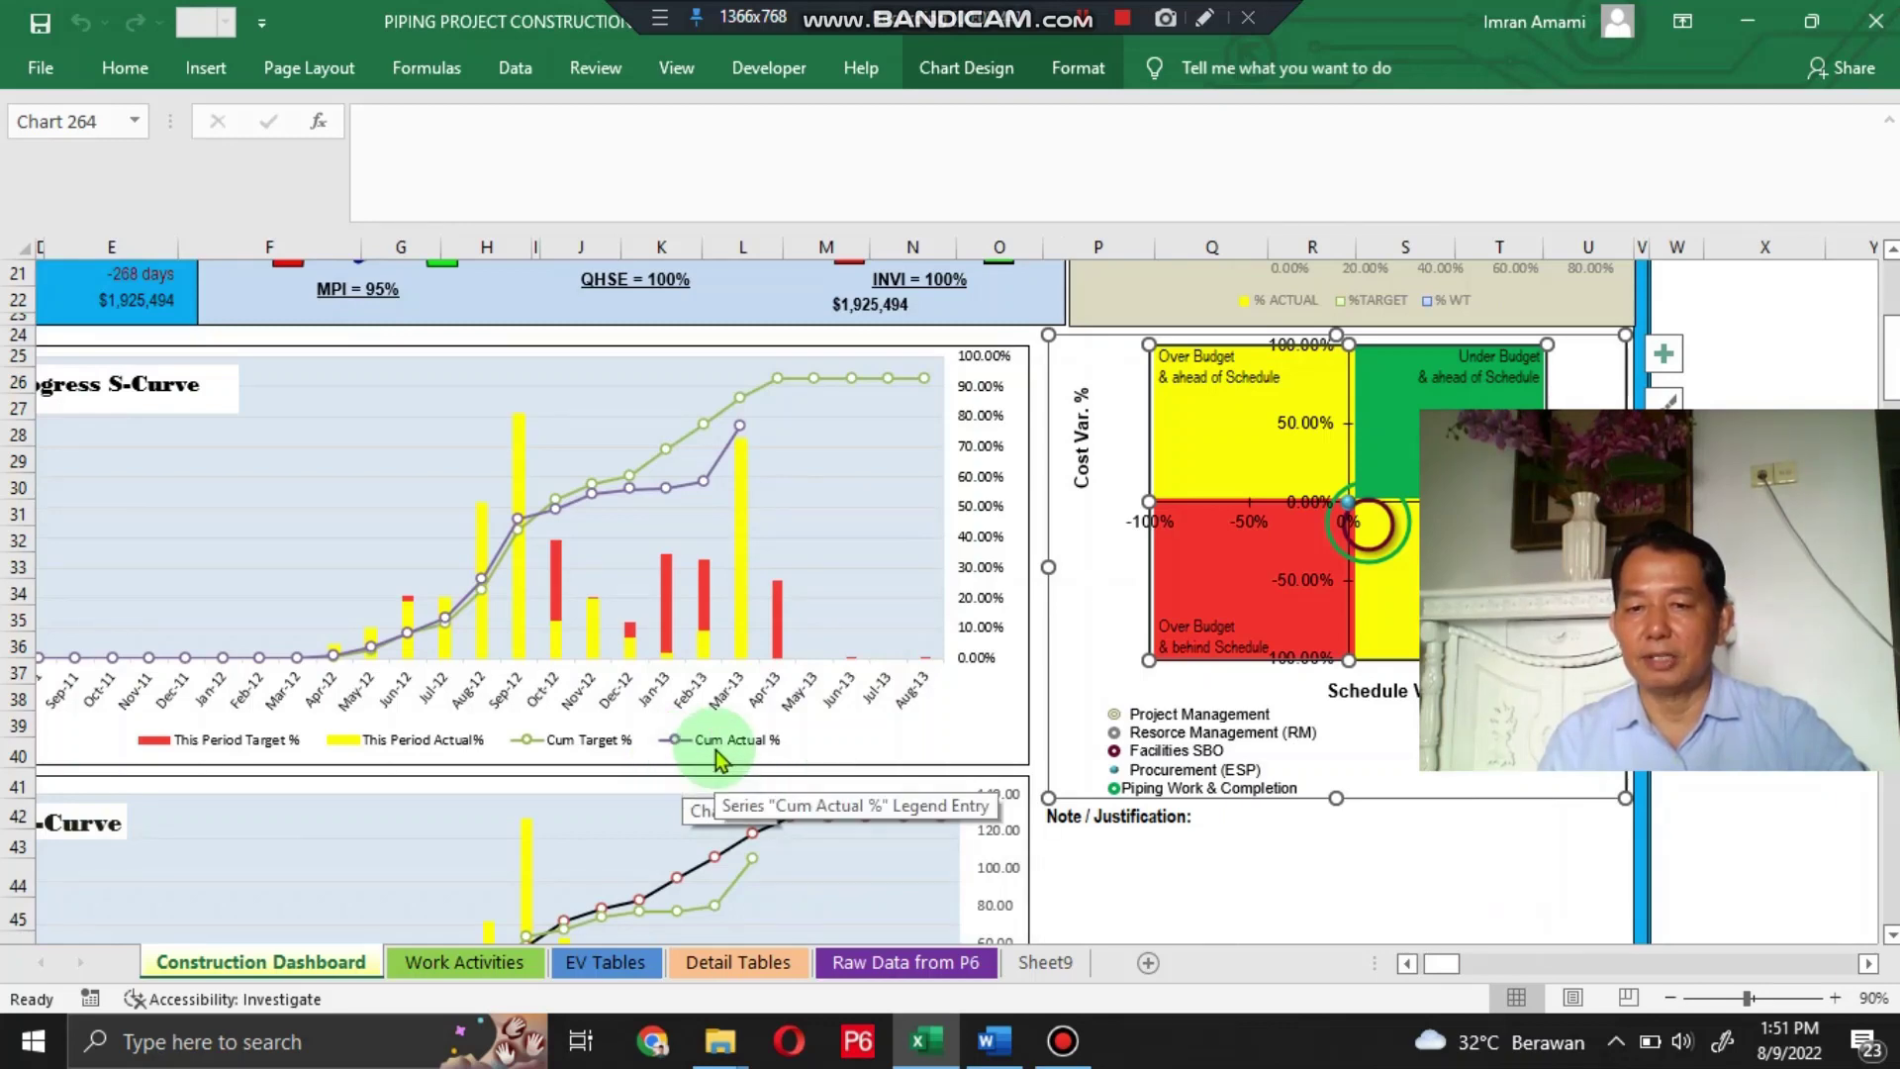
{"action": "mouse_move", "coordinate": [1440, 964]}
{"action": "left_mouse_down"}
{"action": "mouse_move", "coordinate": [1455, 975]}
{"action": "mouse_move", "coordinate": [1432, 971]}
{"action": "left_mouse_up"}
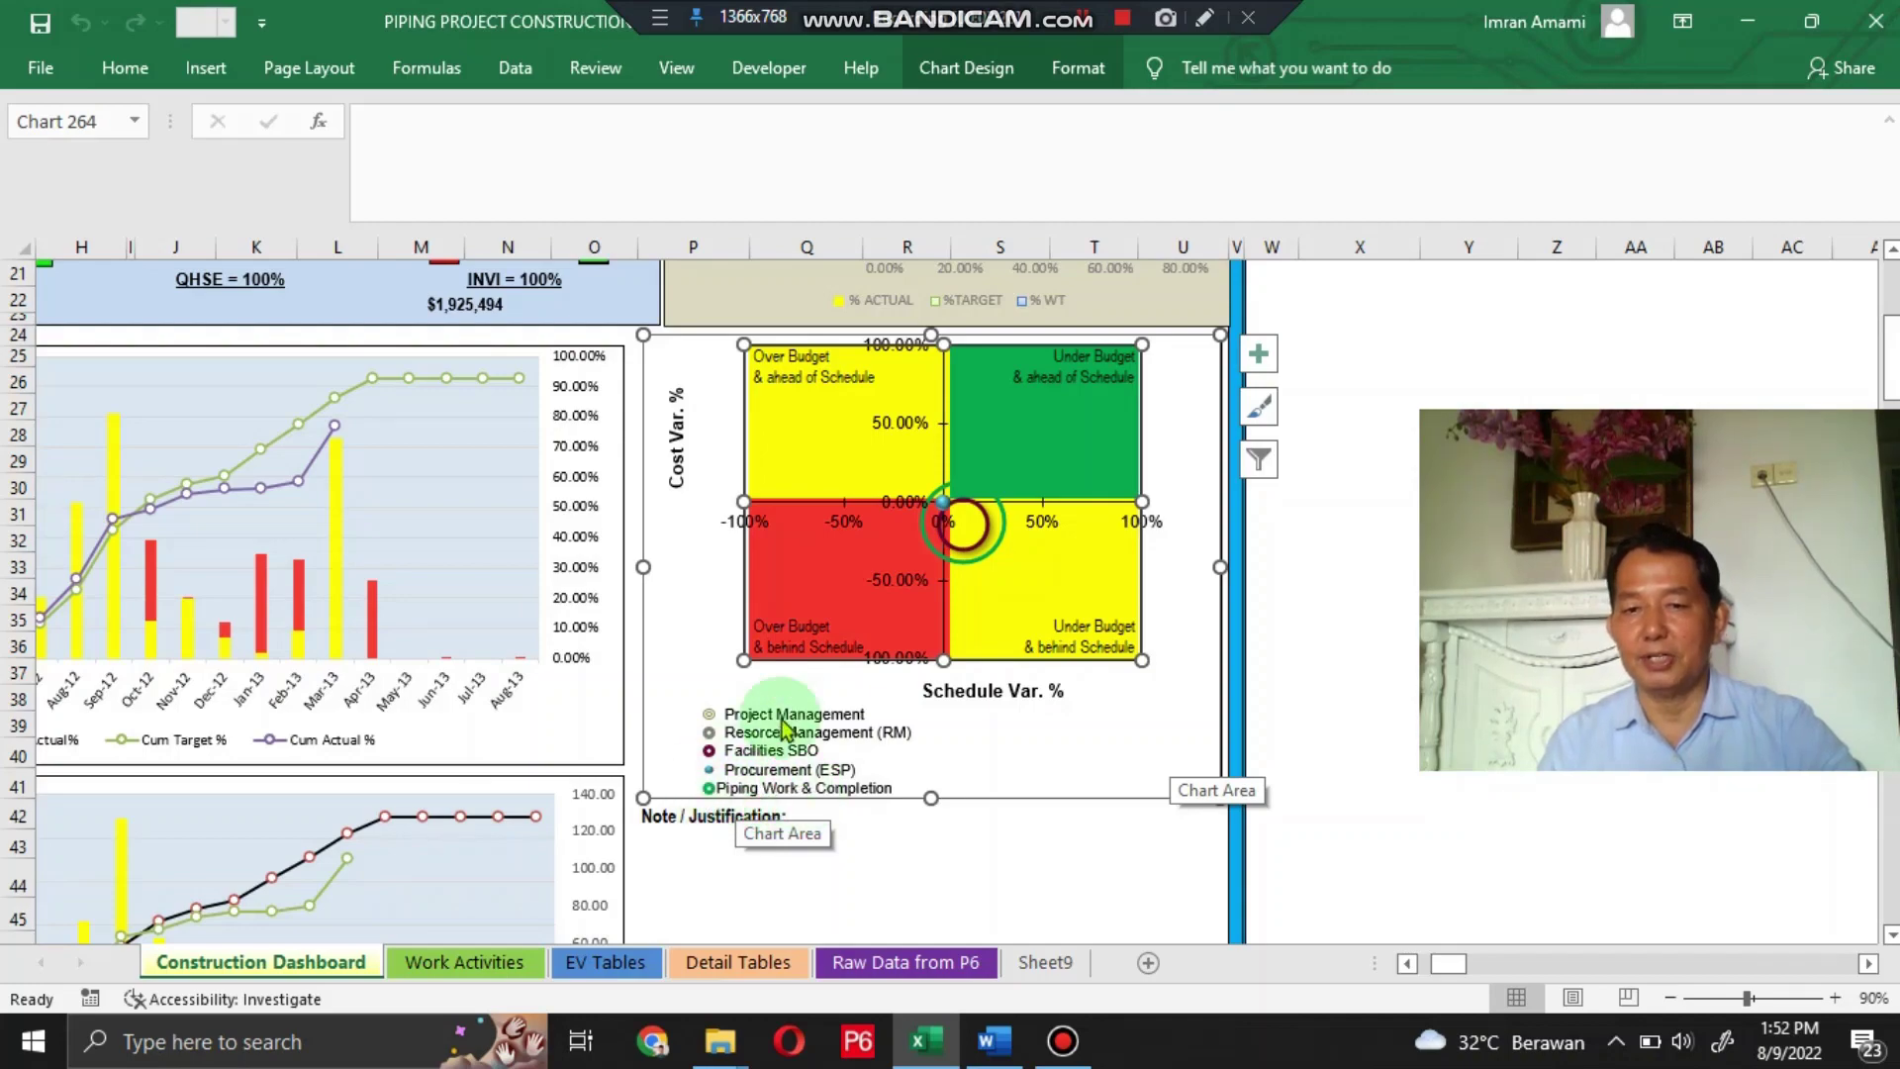
{"action": "left_click", "coordinate": [859, 700]}
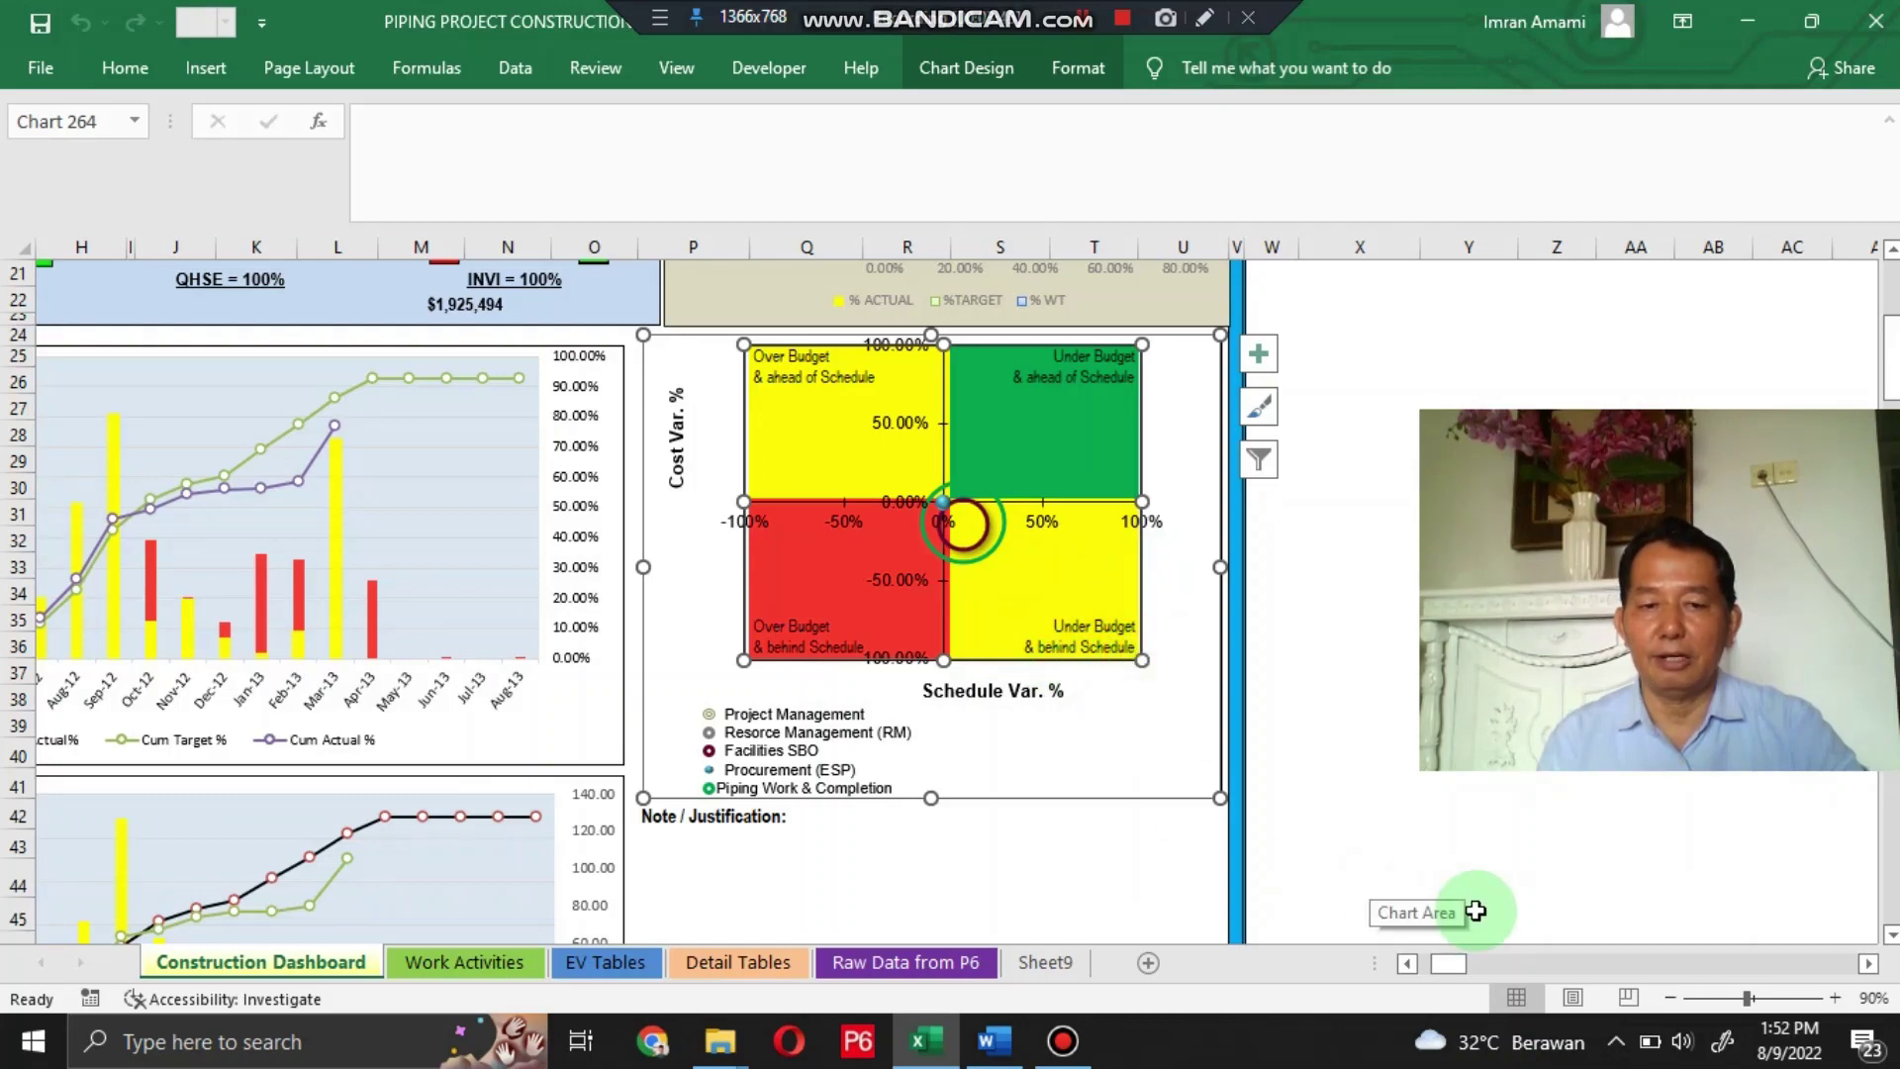
Step: Zoom and scroll through the dashboard's charts, returning to the top
{"action": "left_click_drag", "start_coordinate": [1447, 963], "coordinate": [1425, 965]}
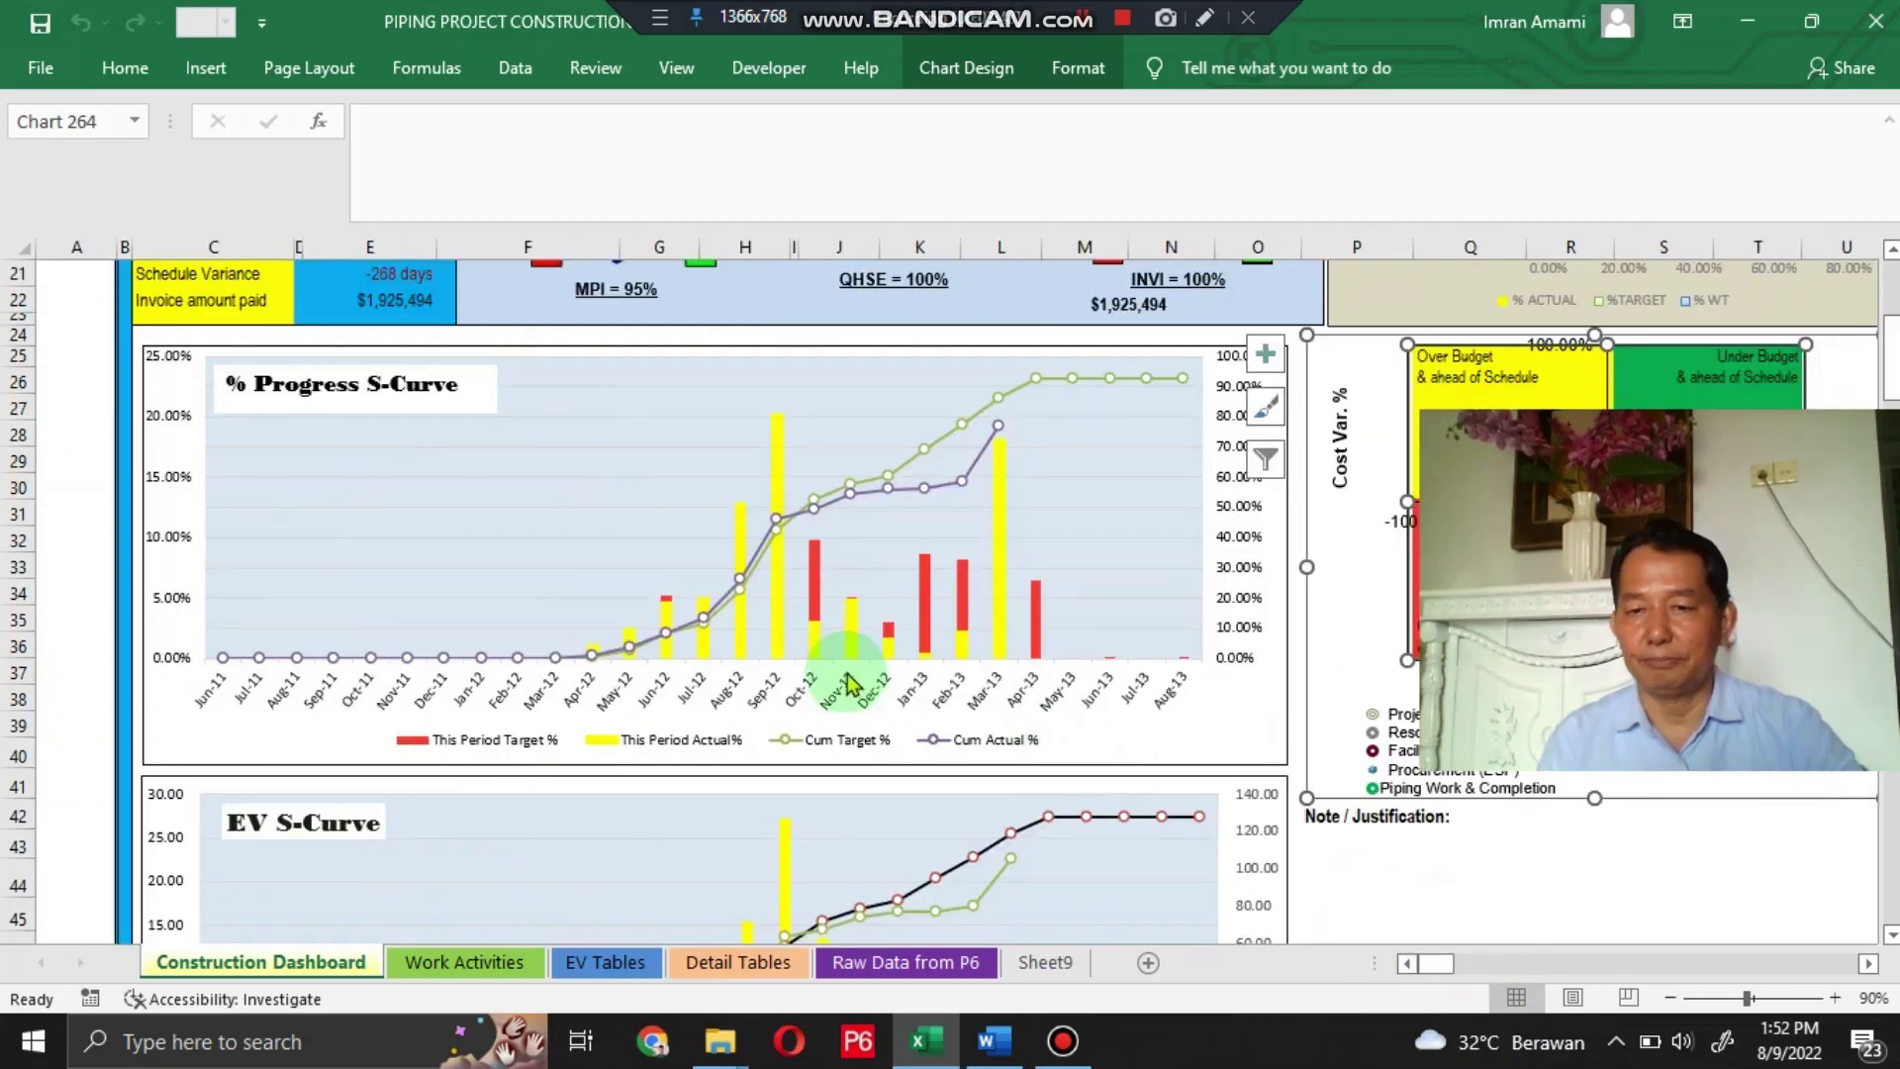
{"action": "scroll", "coordinate": [849, 682], "scroll_direction": "down", "scroll_amount": 3}
{"action": "scroll", "coordinate": [847, 679], "scroll_direction": "down", "scroll_amount": 3}
{"action": "scroll", "coordinate": [847, 678], "scroll_direction": "down", "scroll_amount": 1}
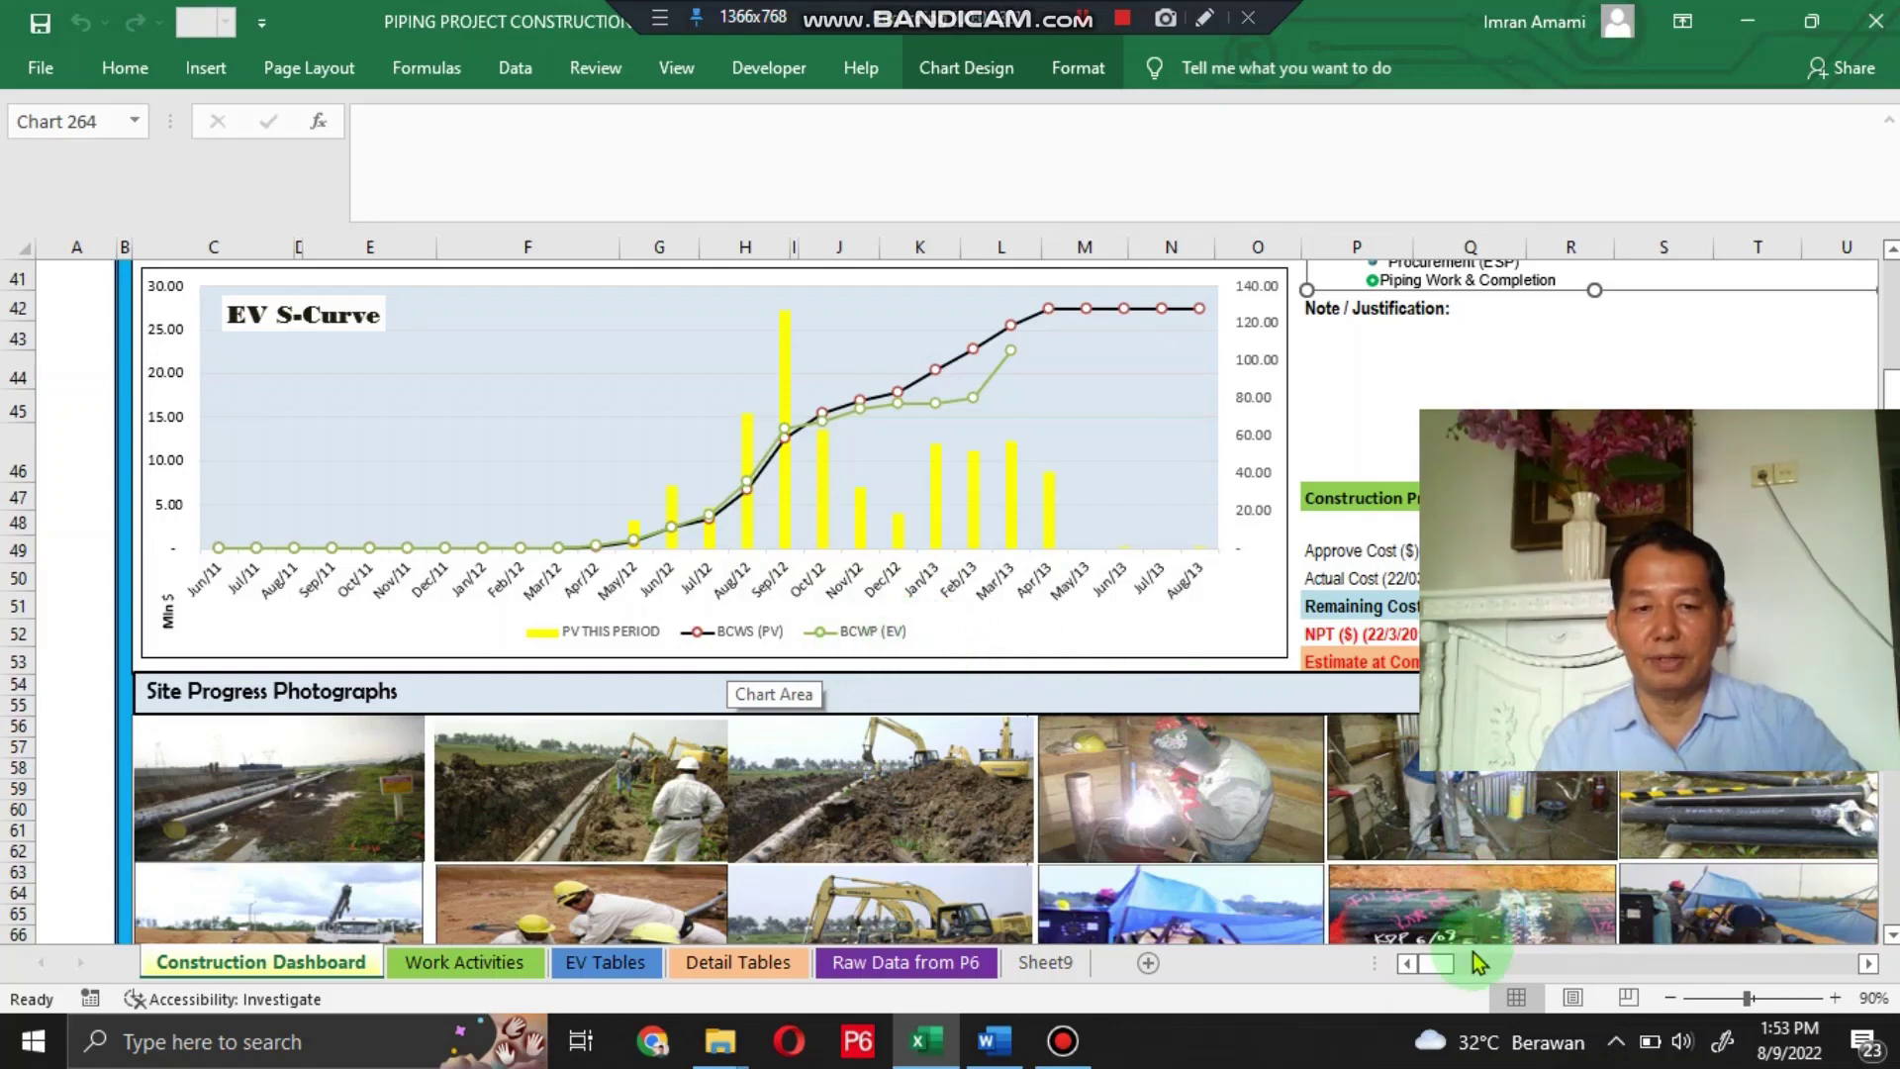
{"action": "mouse_move", "coordinate": [1432, 964]}
{"action": "left_mouse_down"}
{"action": "mouse_move", "coordinate": [1454, 975]}
{"action": "mouse_move", "coordinate": [1425, 969]}
{"action": "left_mouse_up"}
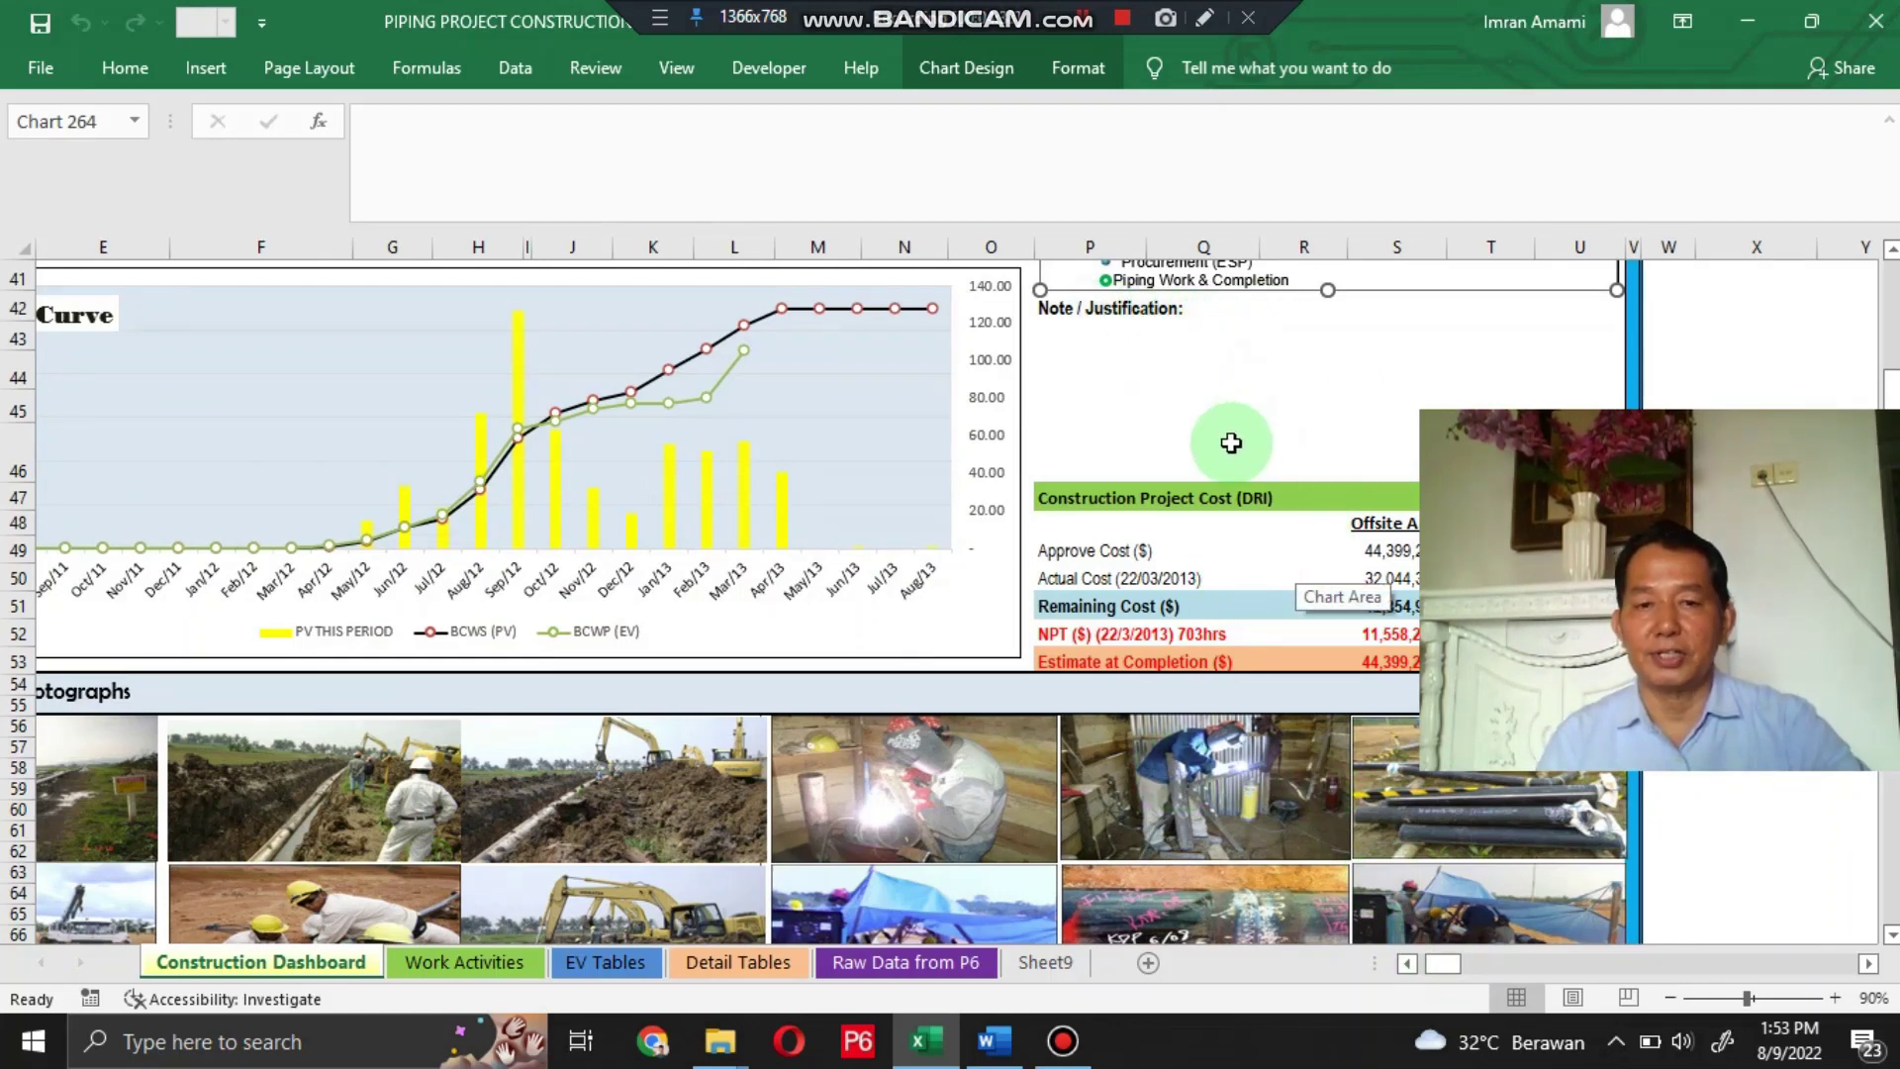
{"action": "scroll", "coordinate": [1251, 465], "scroll_direction": "down", "scroll_amount": 5}
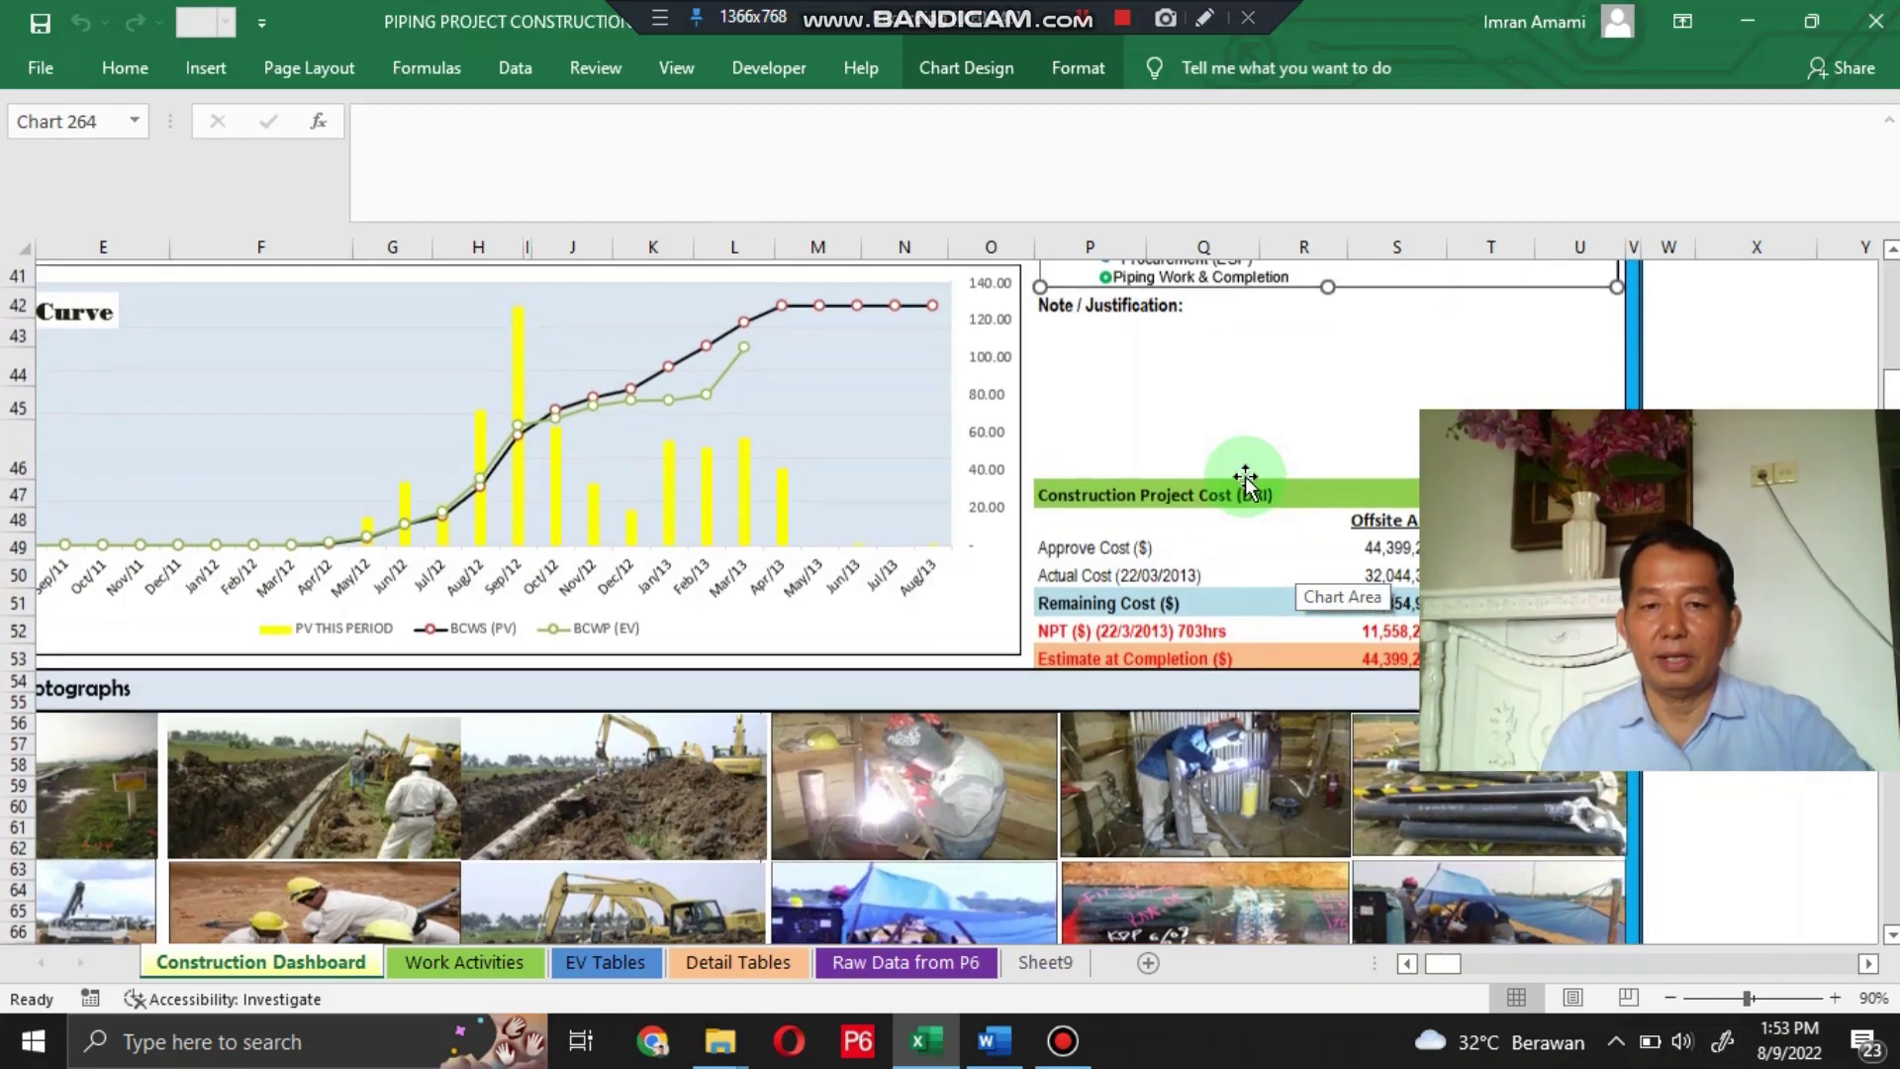
{"action": "scroll", "coordinate": [1251, 465], "scroll_direction": "up", "scroll_amount": 5}
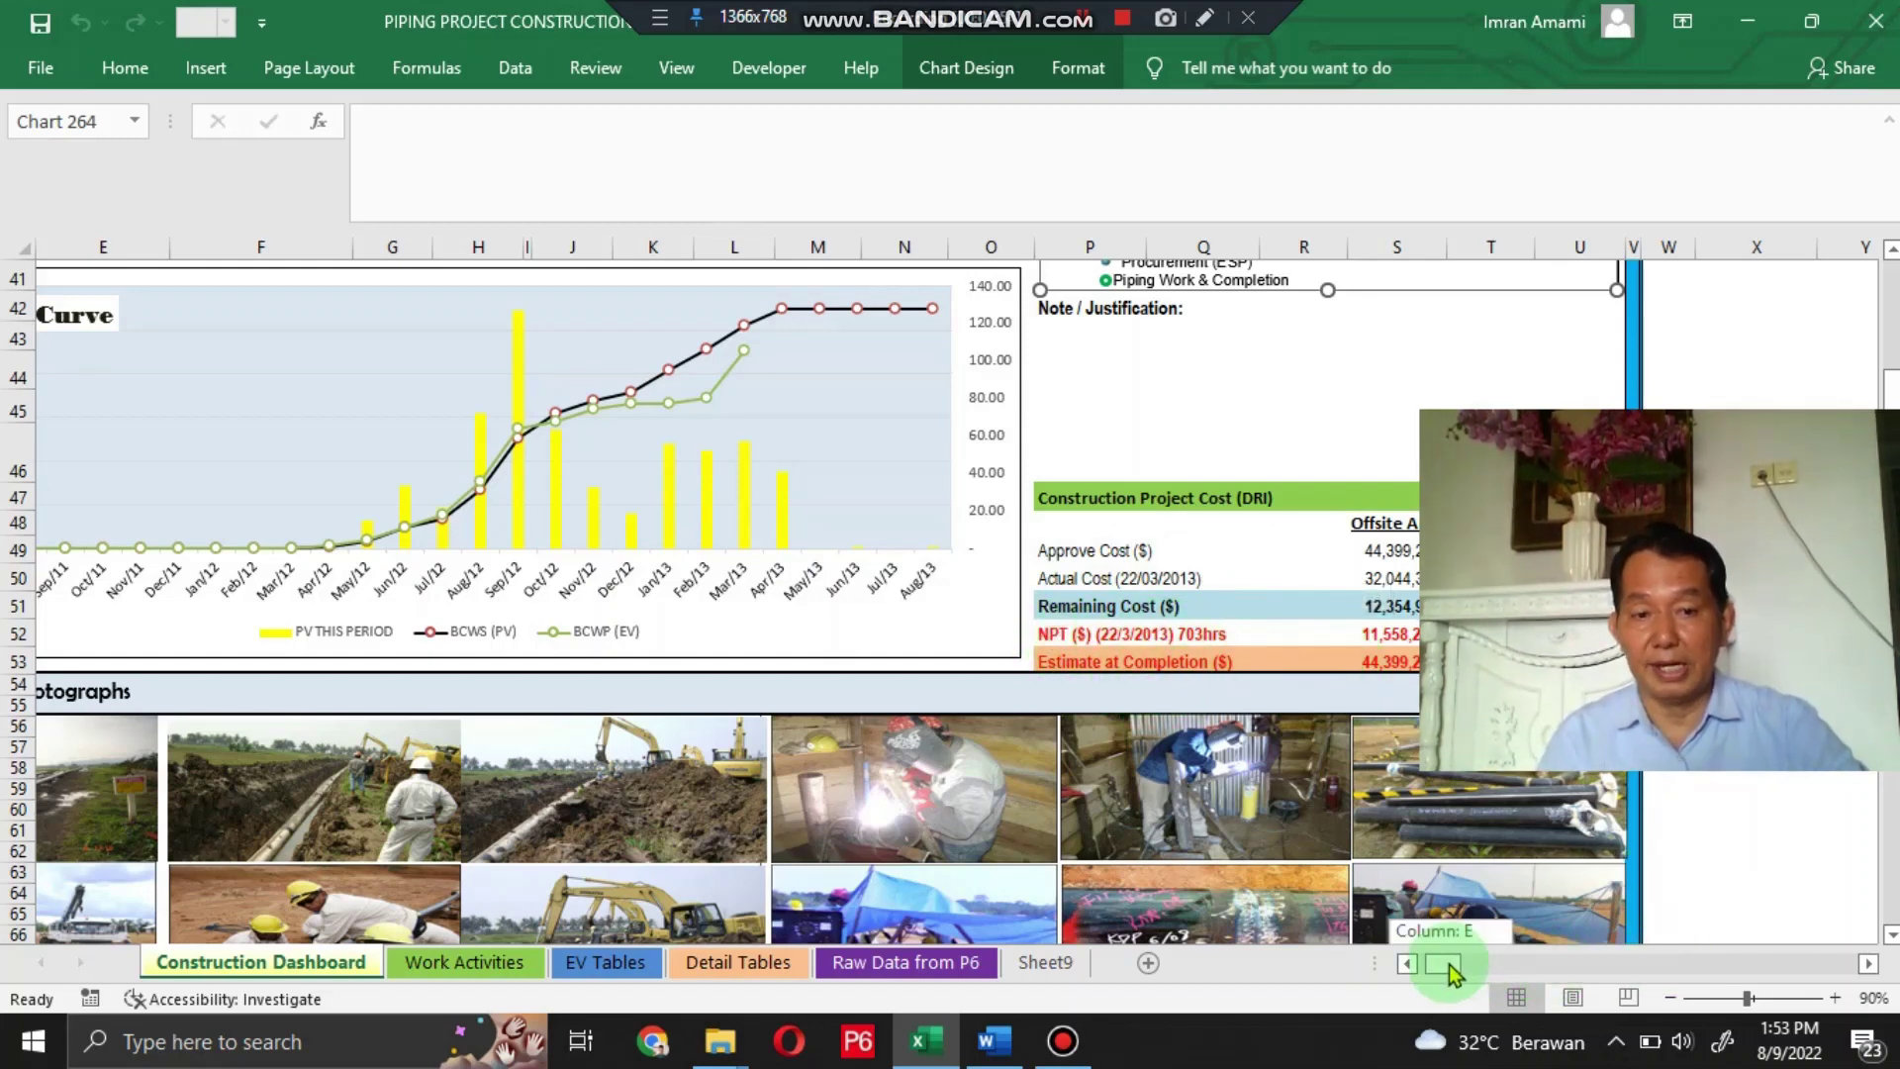
{"action": "left_click_drag", "start_coordinate": [1443, 962], "coordinate": [1425, 962]}
{"action": "scroll", "coordinate": [1153, 677], "scroll_direction": "down", "scroll_amount": 3}
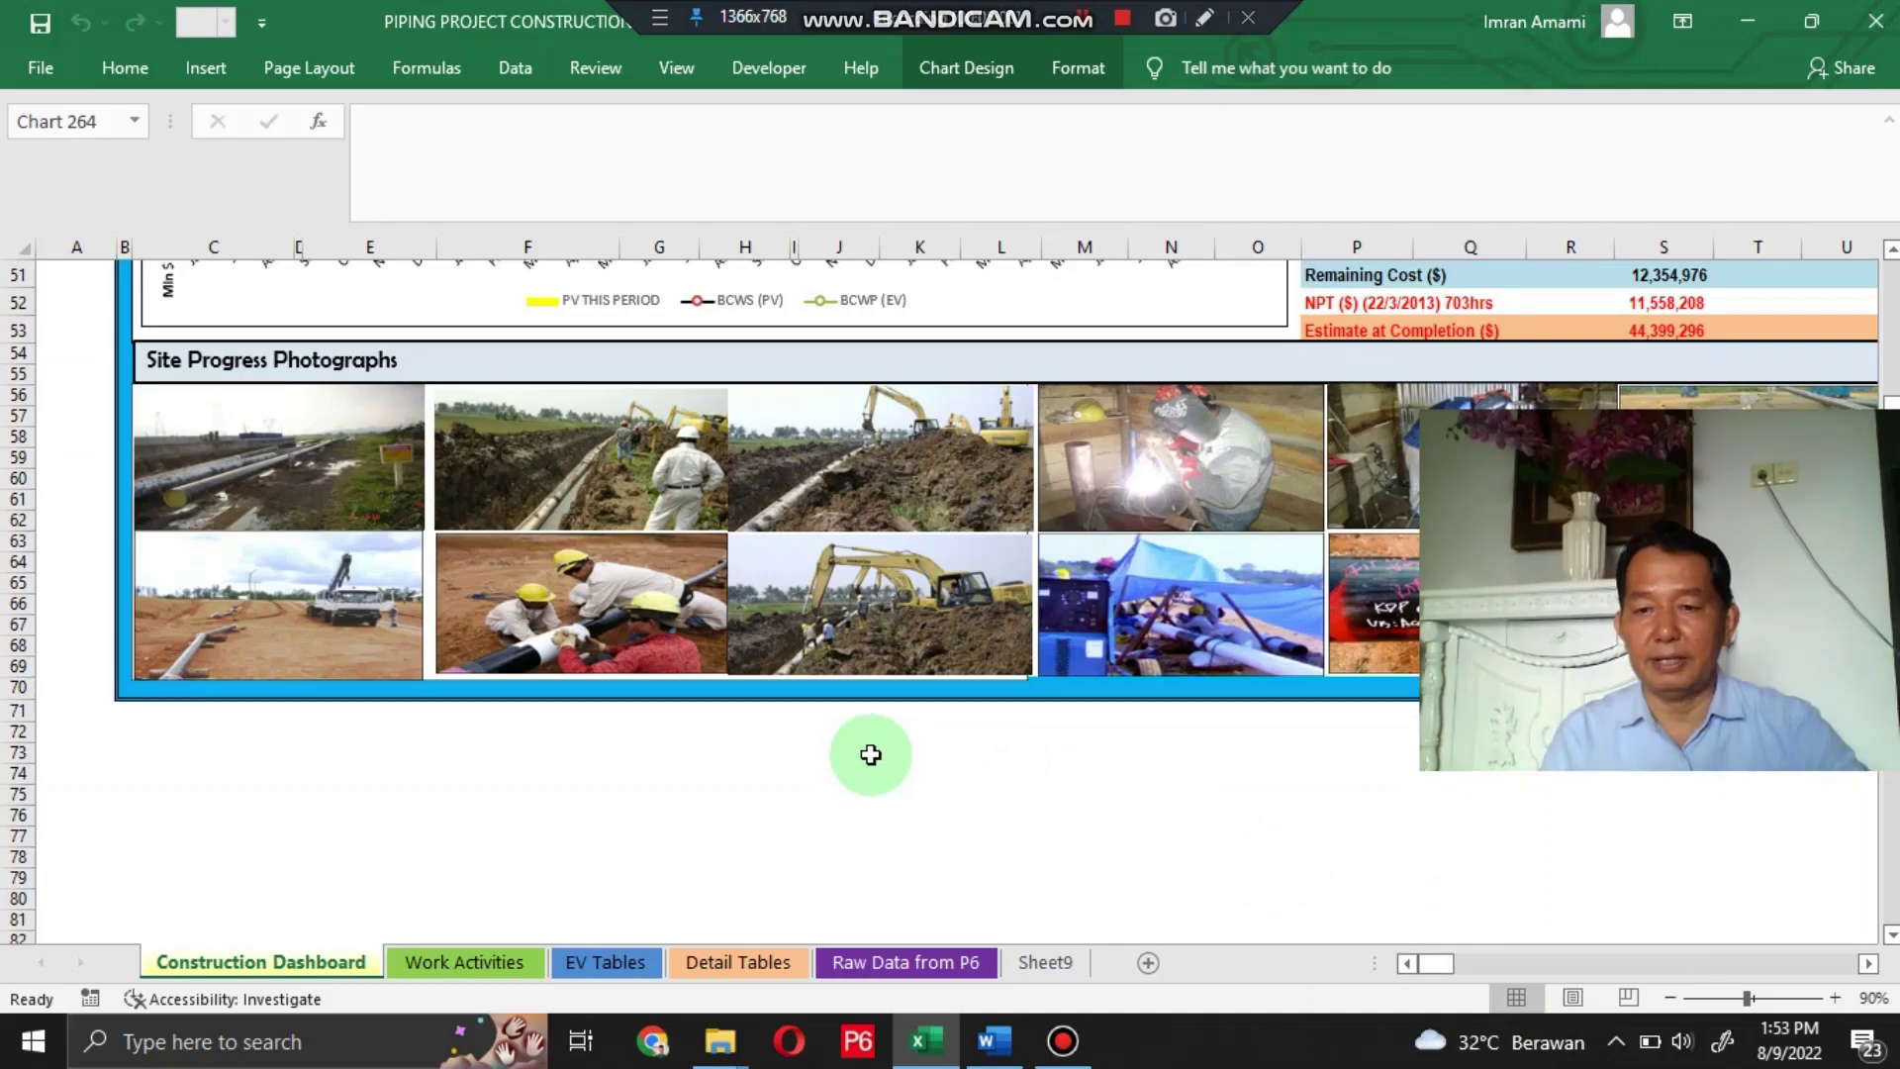
{"action": "scroll", "coordinate": [1518, 825], "scroll_direction": "up", "scroll_amount": 10}
{"action": "scroll", "coordinate": [1518, 822], "scroll_direction": "up", "scroll_amount": 7}
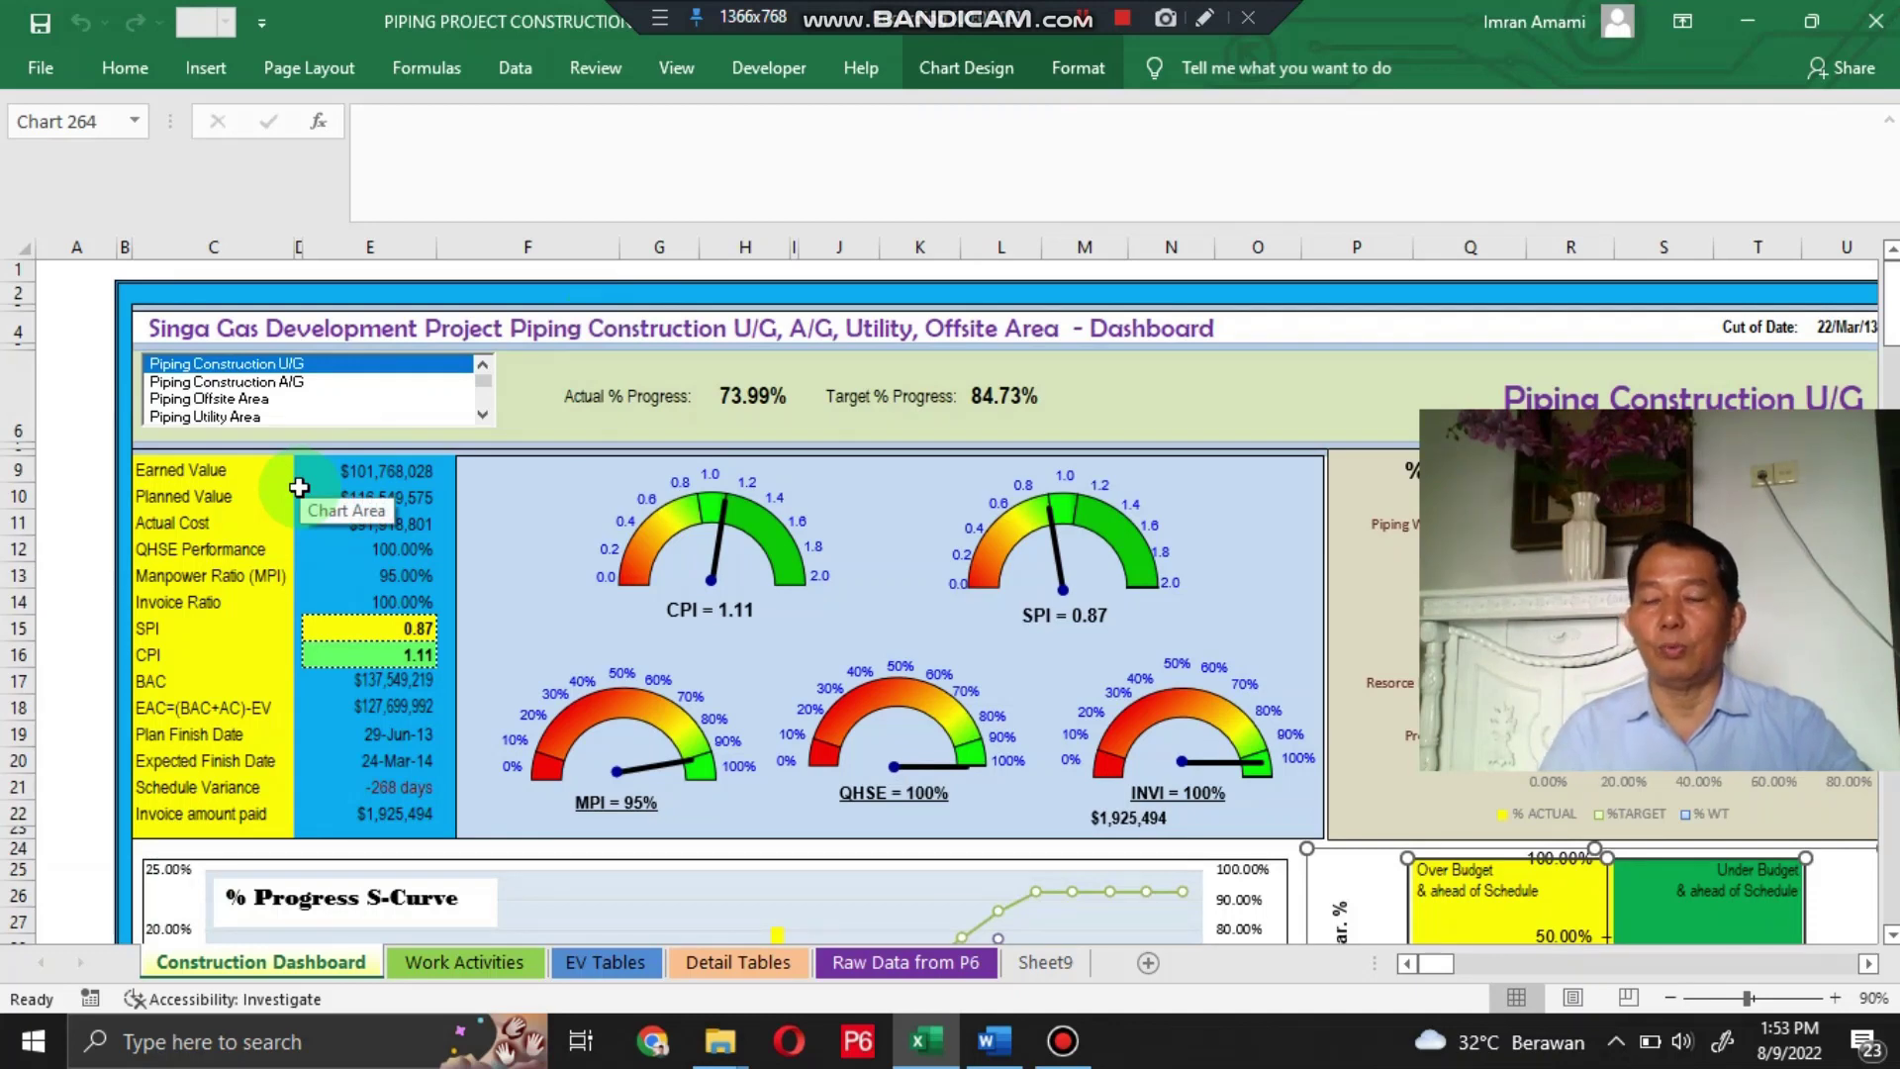
Step: Inspect the Earned Value formula in cell E9 beside the C9 label
{"action": "left_click", "coordinate": [178, 467]}
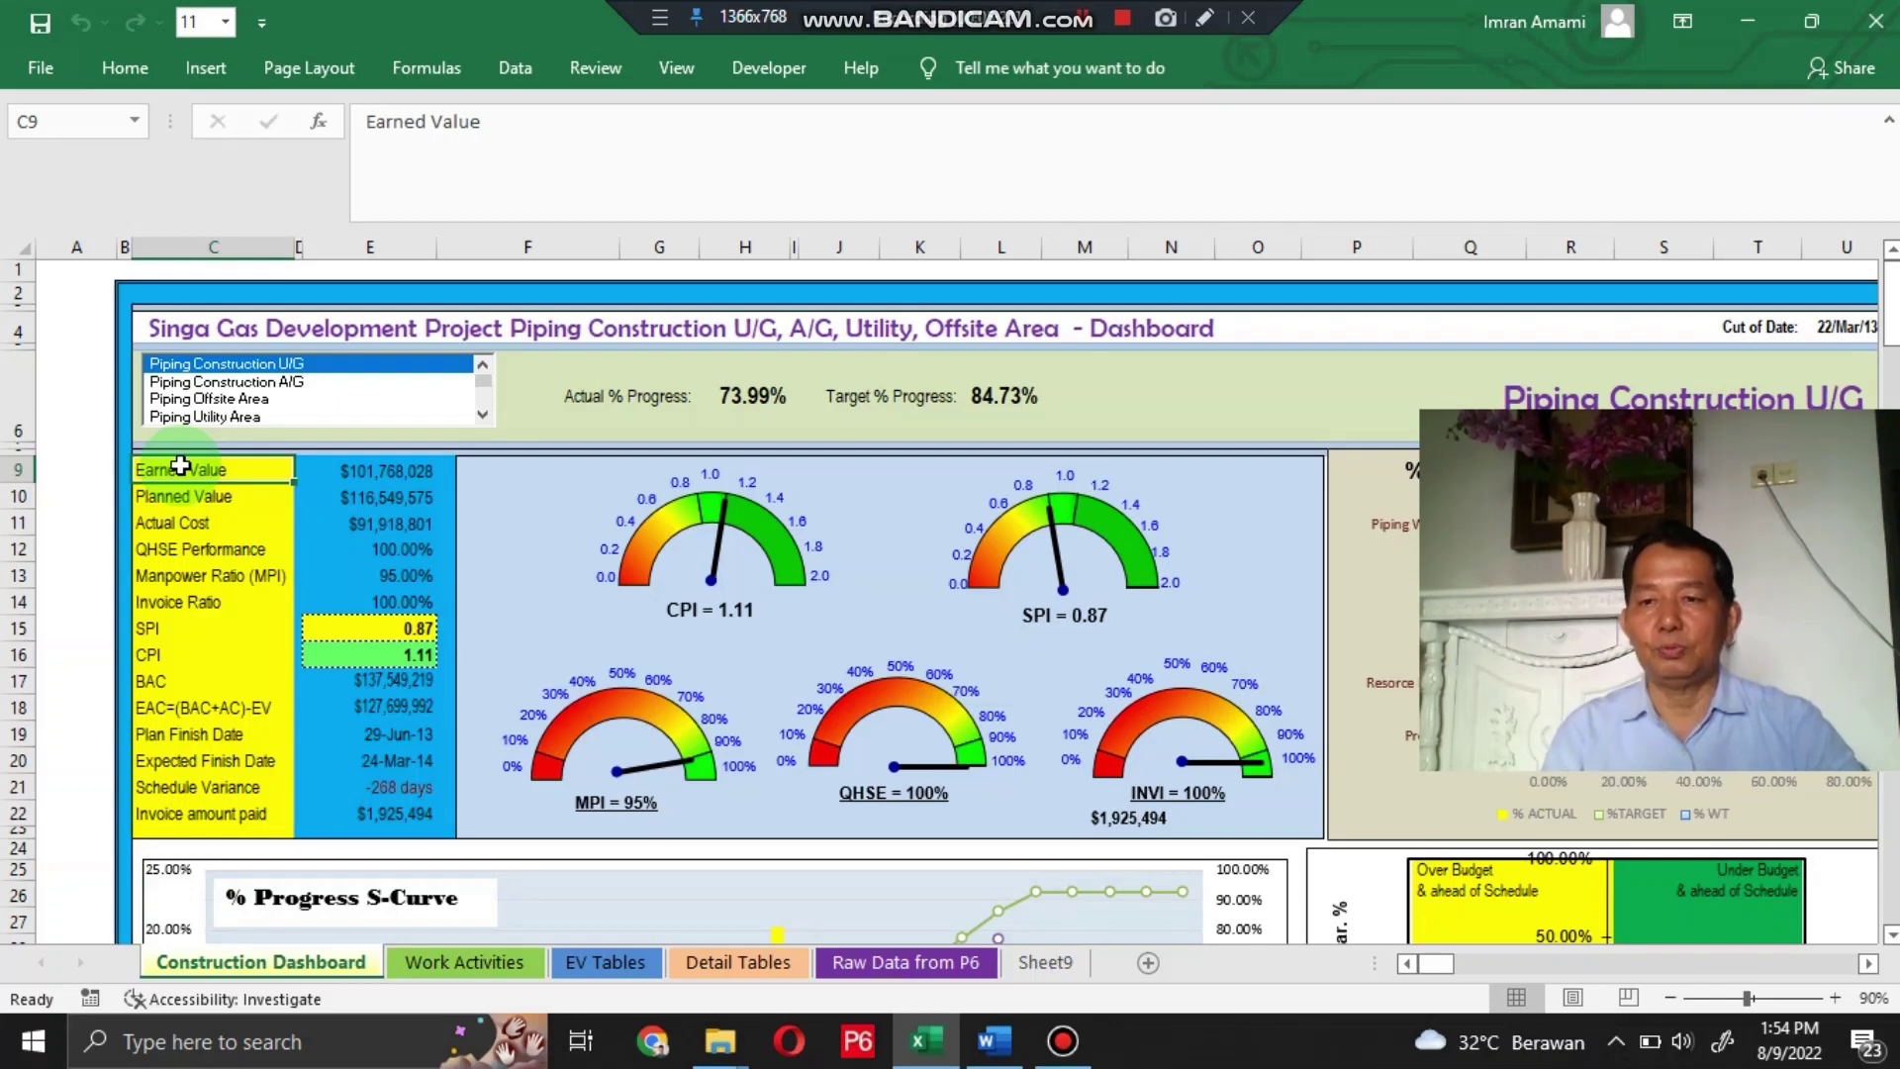
{"action": "key", "text": "Right"}
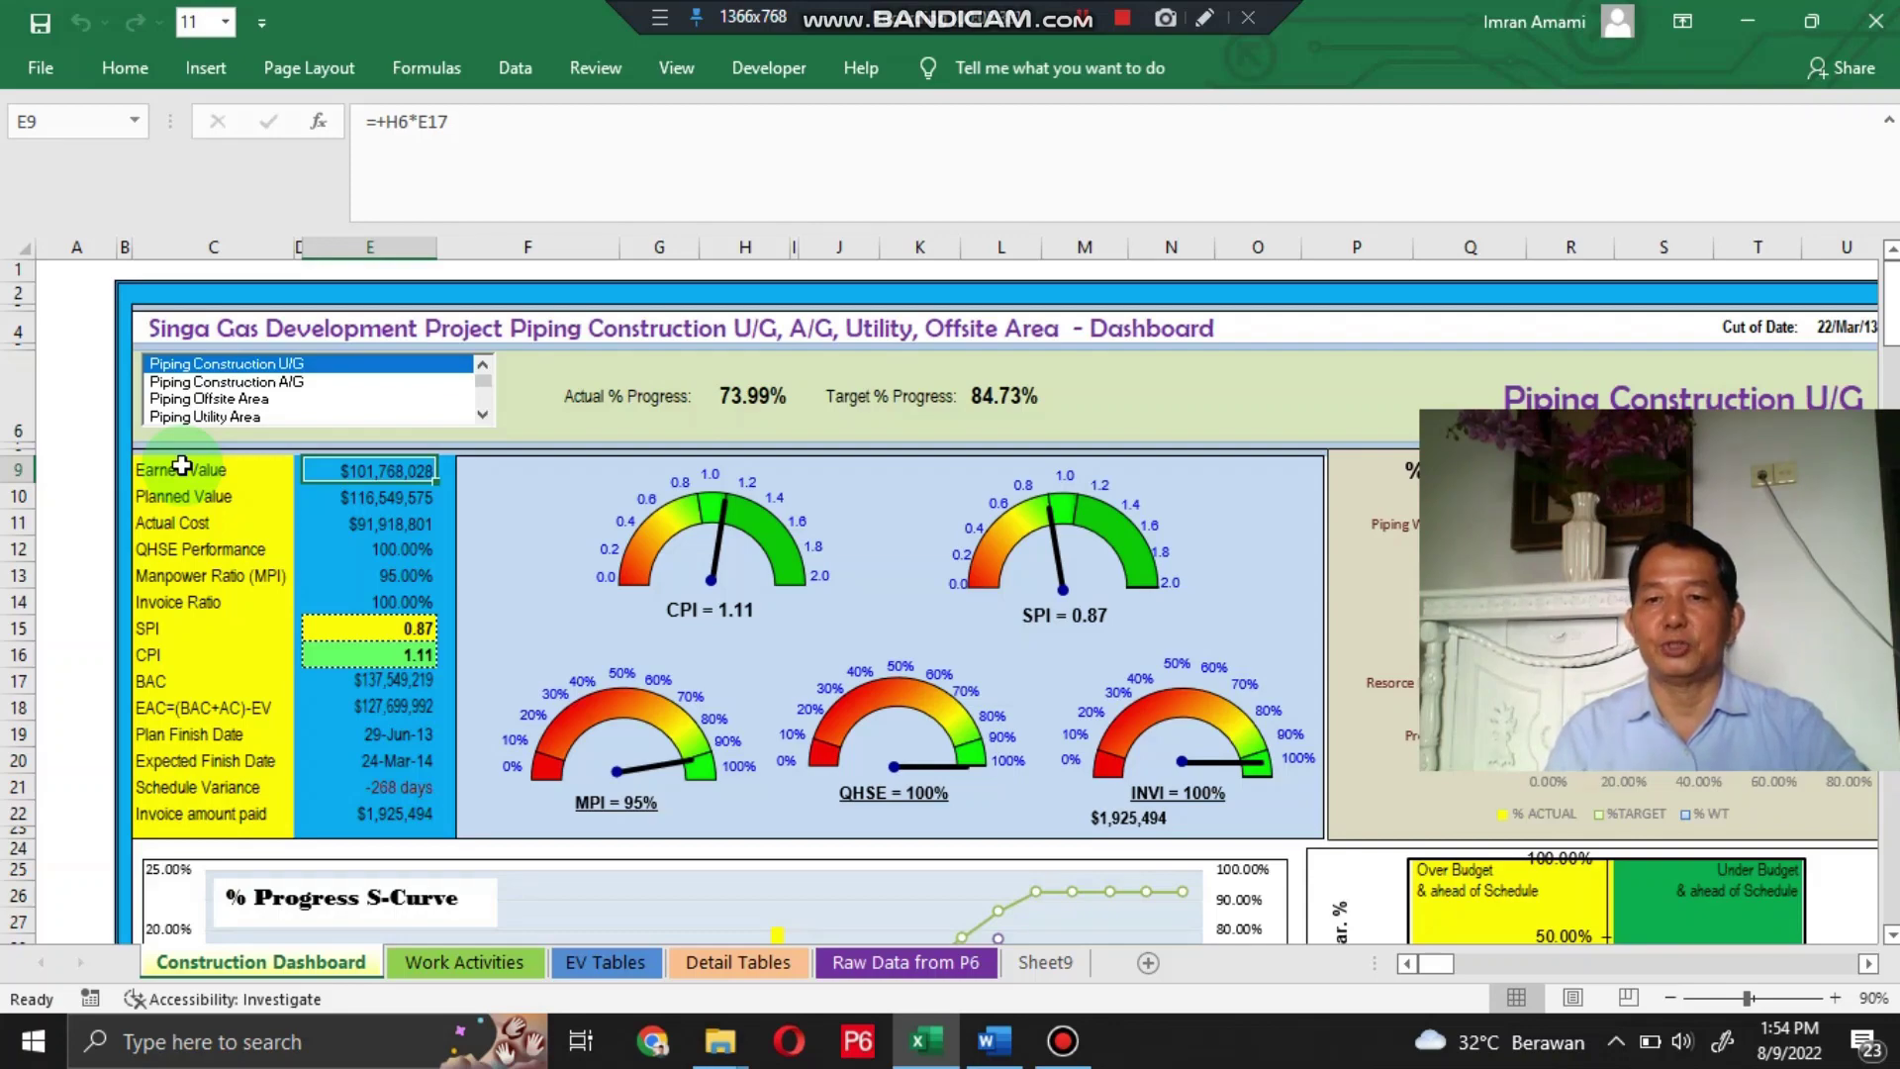
{"action": "scroll", "coordinate": [705, 477], "scroll_direction": "down", "scroll_amount": 3}
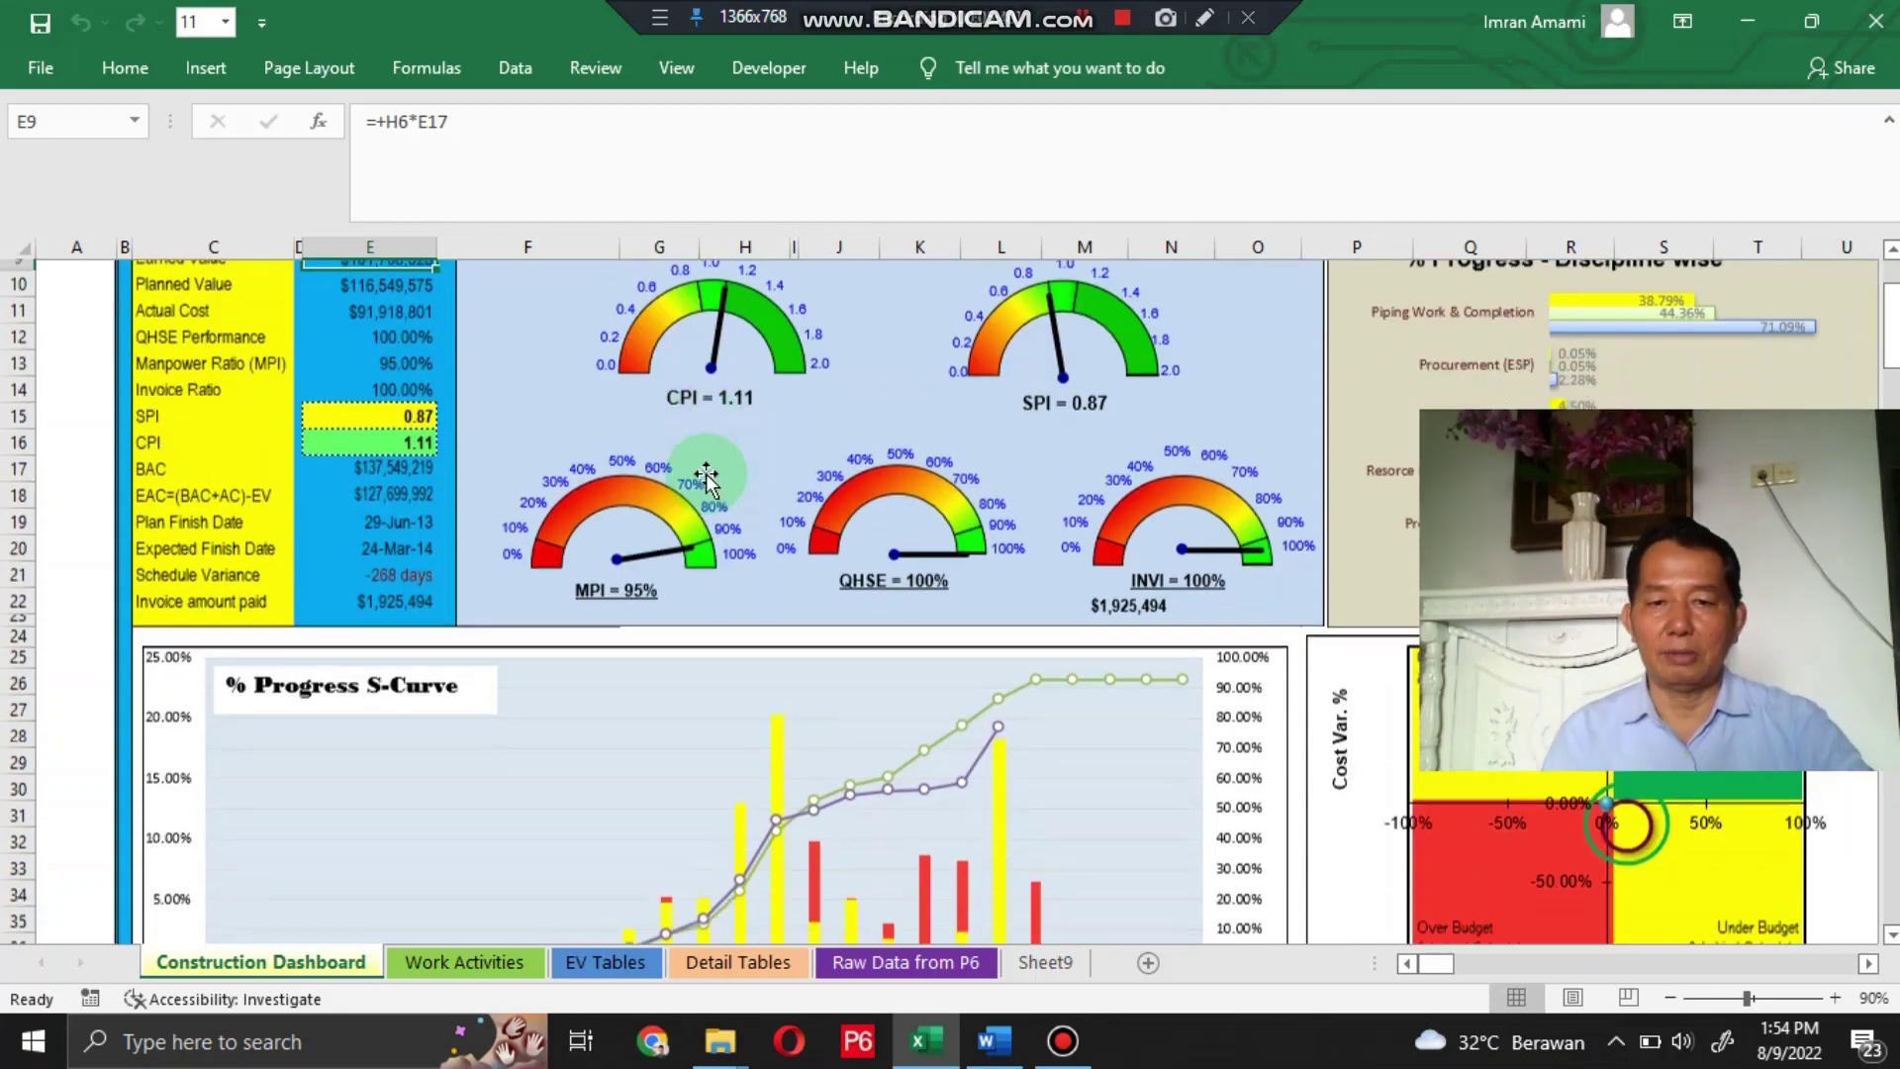
{"action": "scroll", "coordinate": [705, 478], "scroll_direction": "down", "scroll_amount": 4}
{"action": "scroll", "coordinate": [709, 477], "scroll_direction": "down", "scroll_amount": 2}
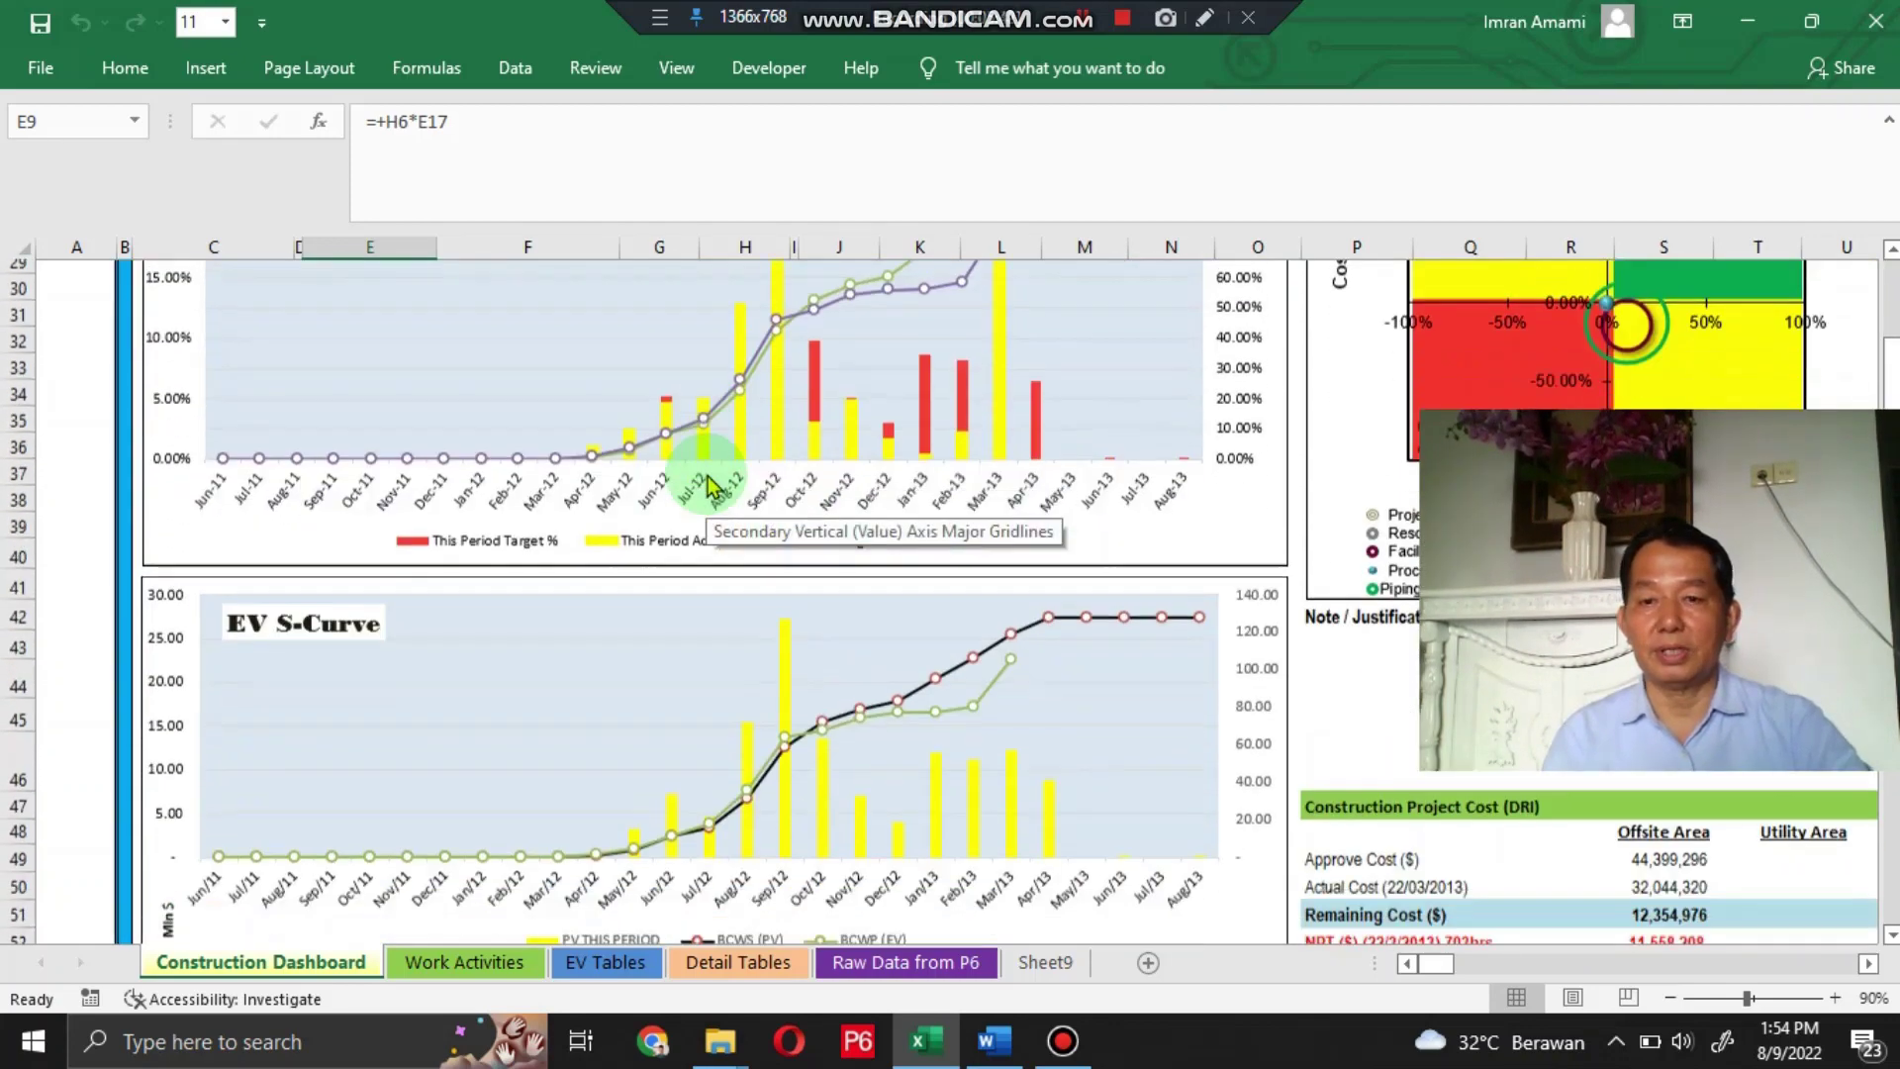
{"action": "scroll", "coordinate": [709, 477], "scroll_direction": "down", "scroll_amount": 4}
{"action": "scroll", "coordinate": [705, 477], "scroll_direction": "down", "scroll_amount": 4}
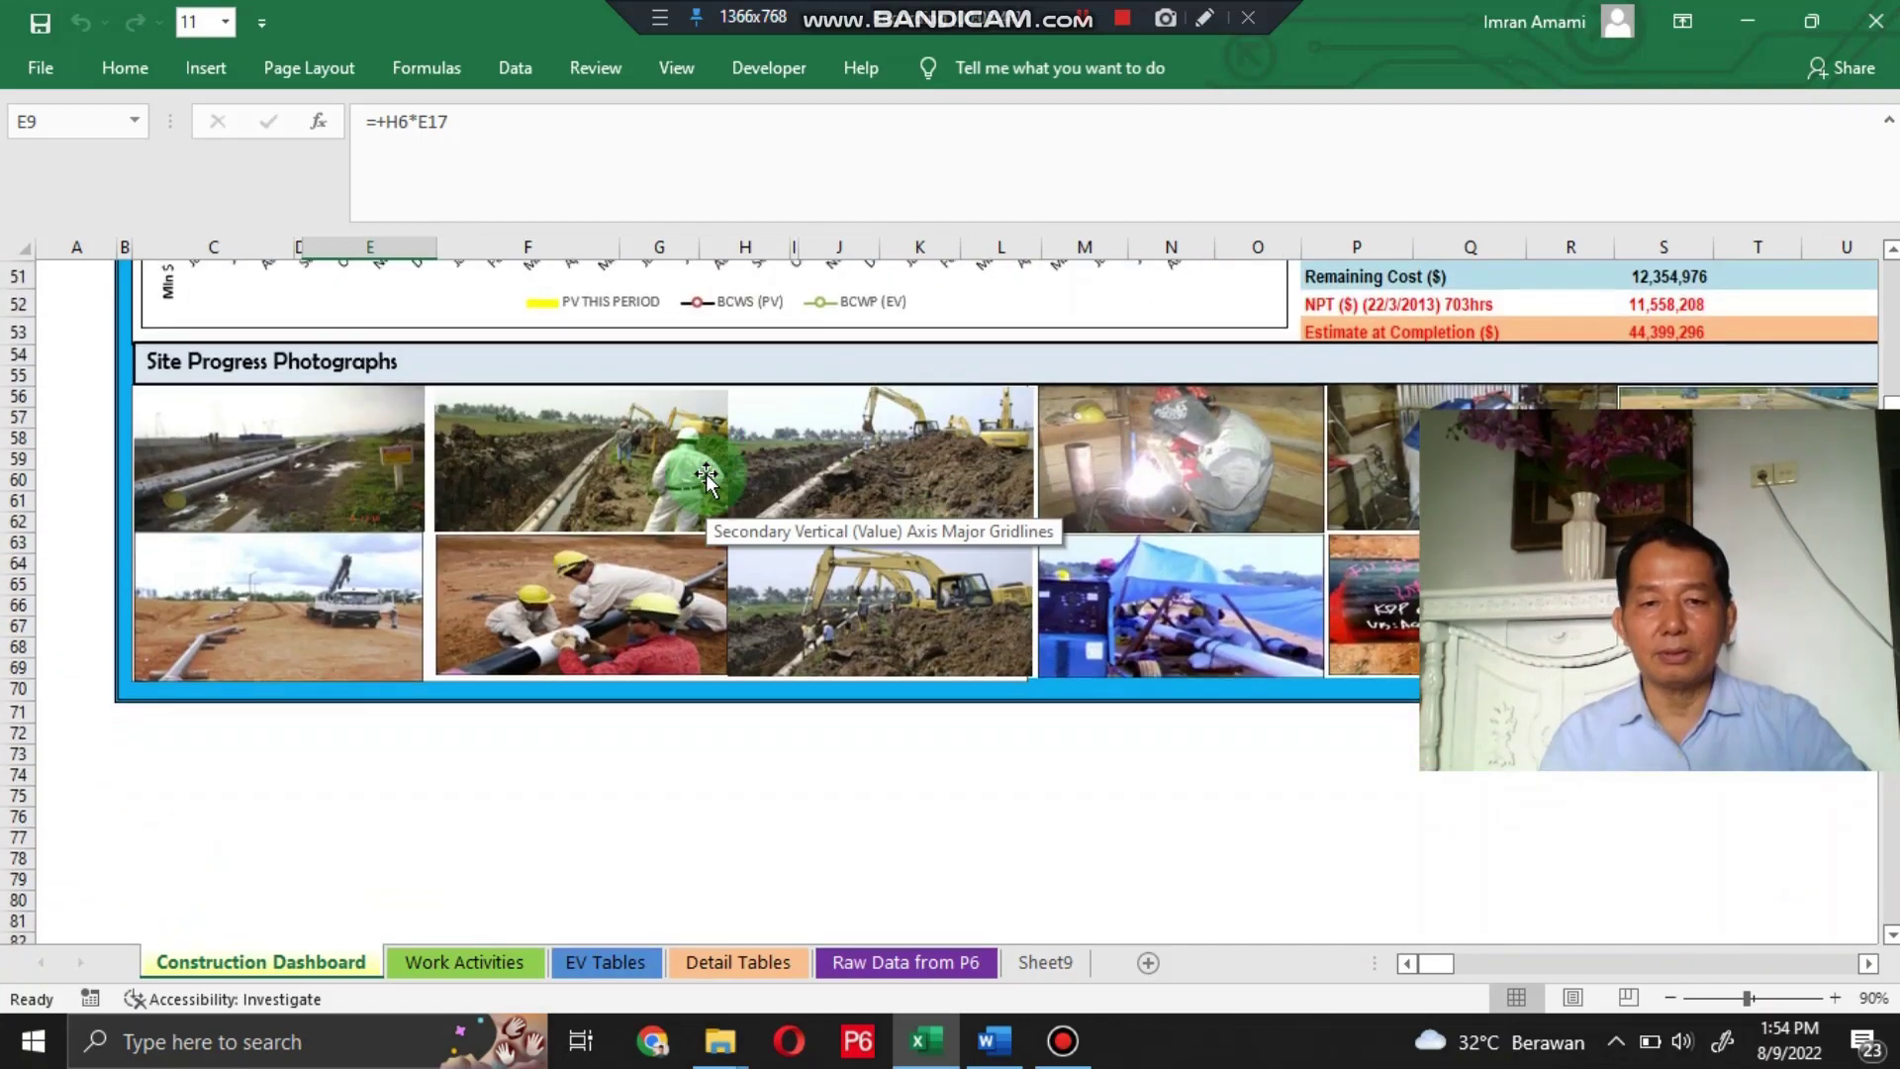
{"action": "scroll", "coordinate": [706, 478], "scroll_direction": "up", "scroll_amount": 4}
{"action": "scroll", "coordinate": [707, 480], "scroll_direction": "up", "scroll_amount": 3}
{"action": "scroll", "coordinate": [710, 483], "scroll_direction": "up", "scroll_amount": 4}
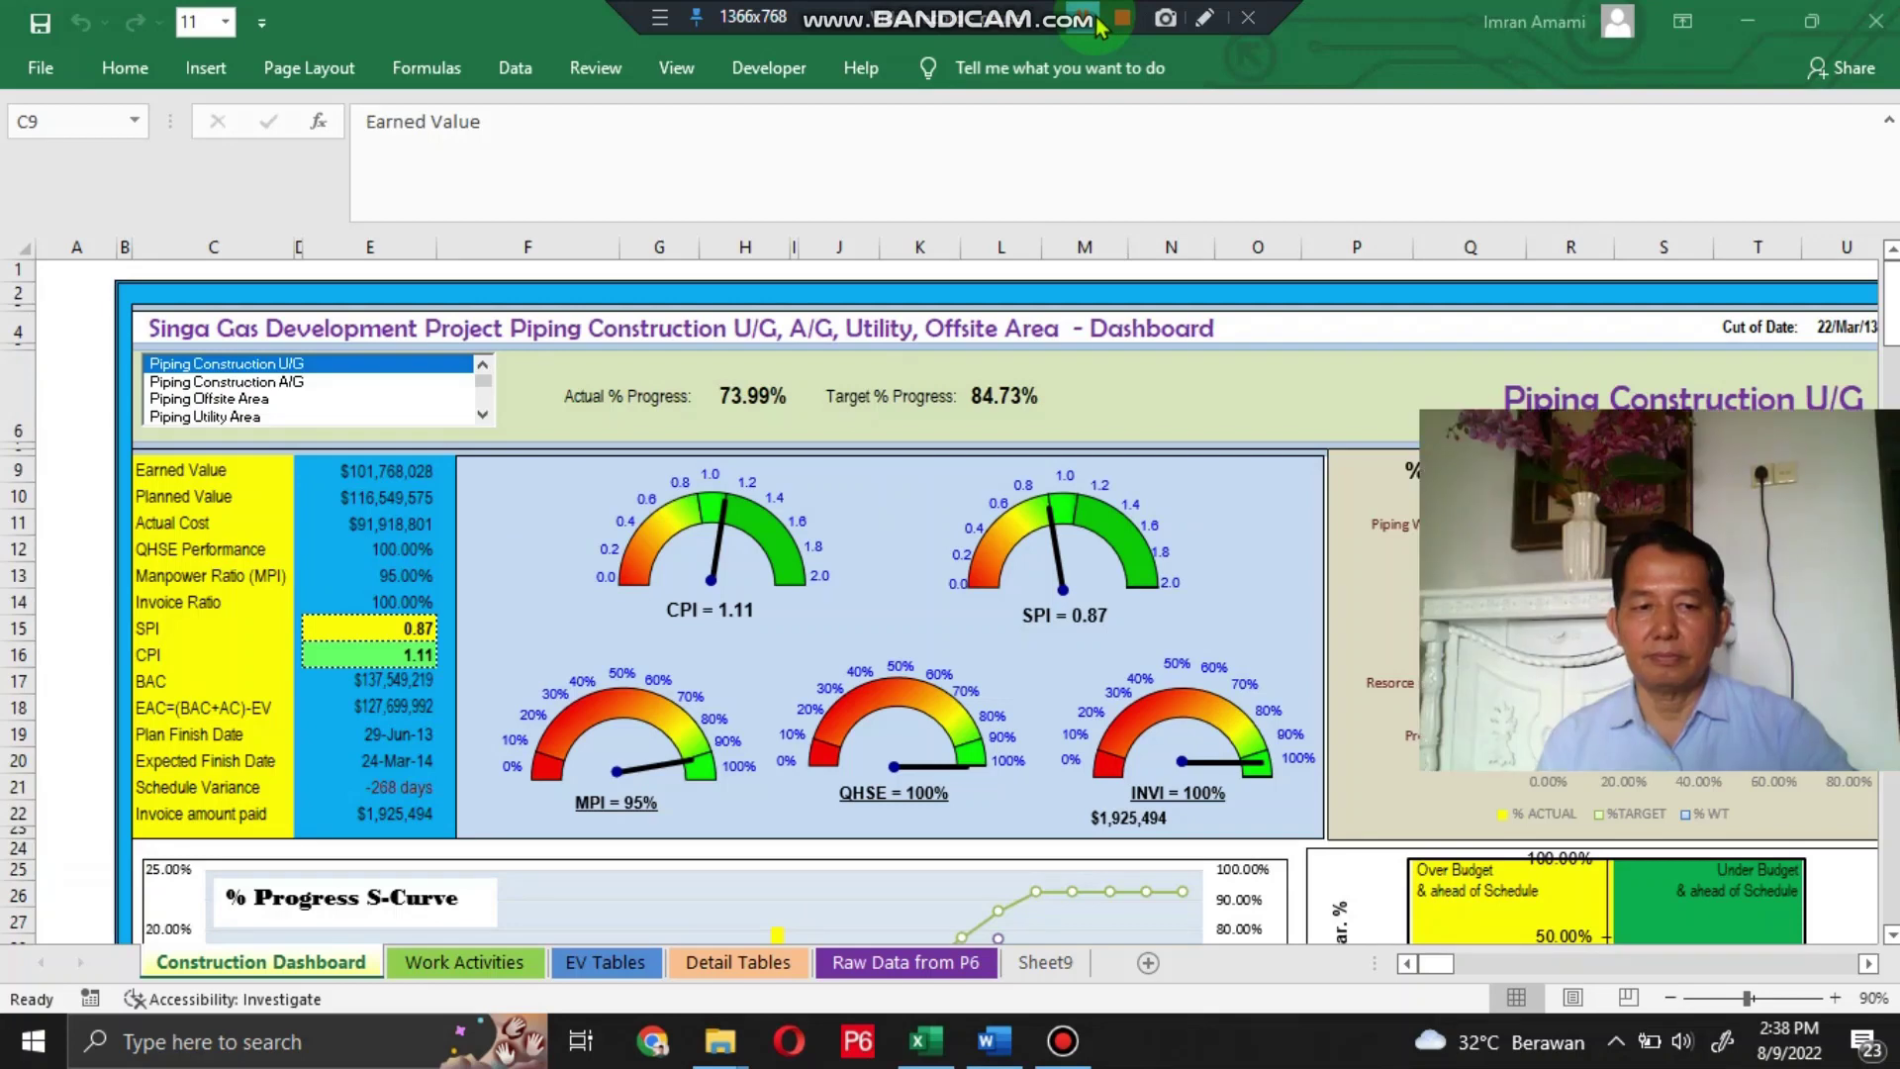
{"action": "left_click", "coordinate": [166, 469]}
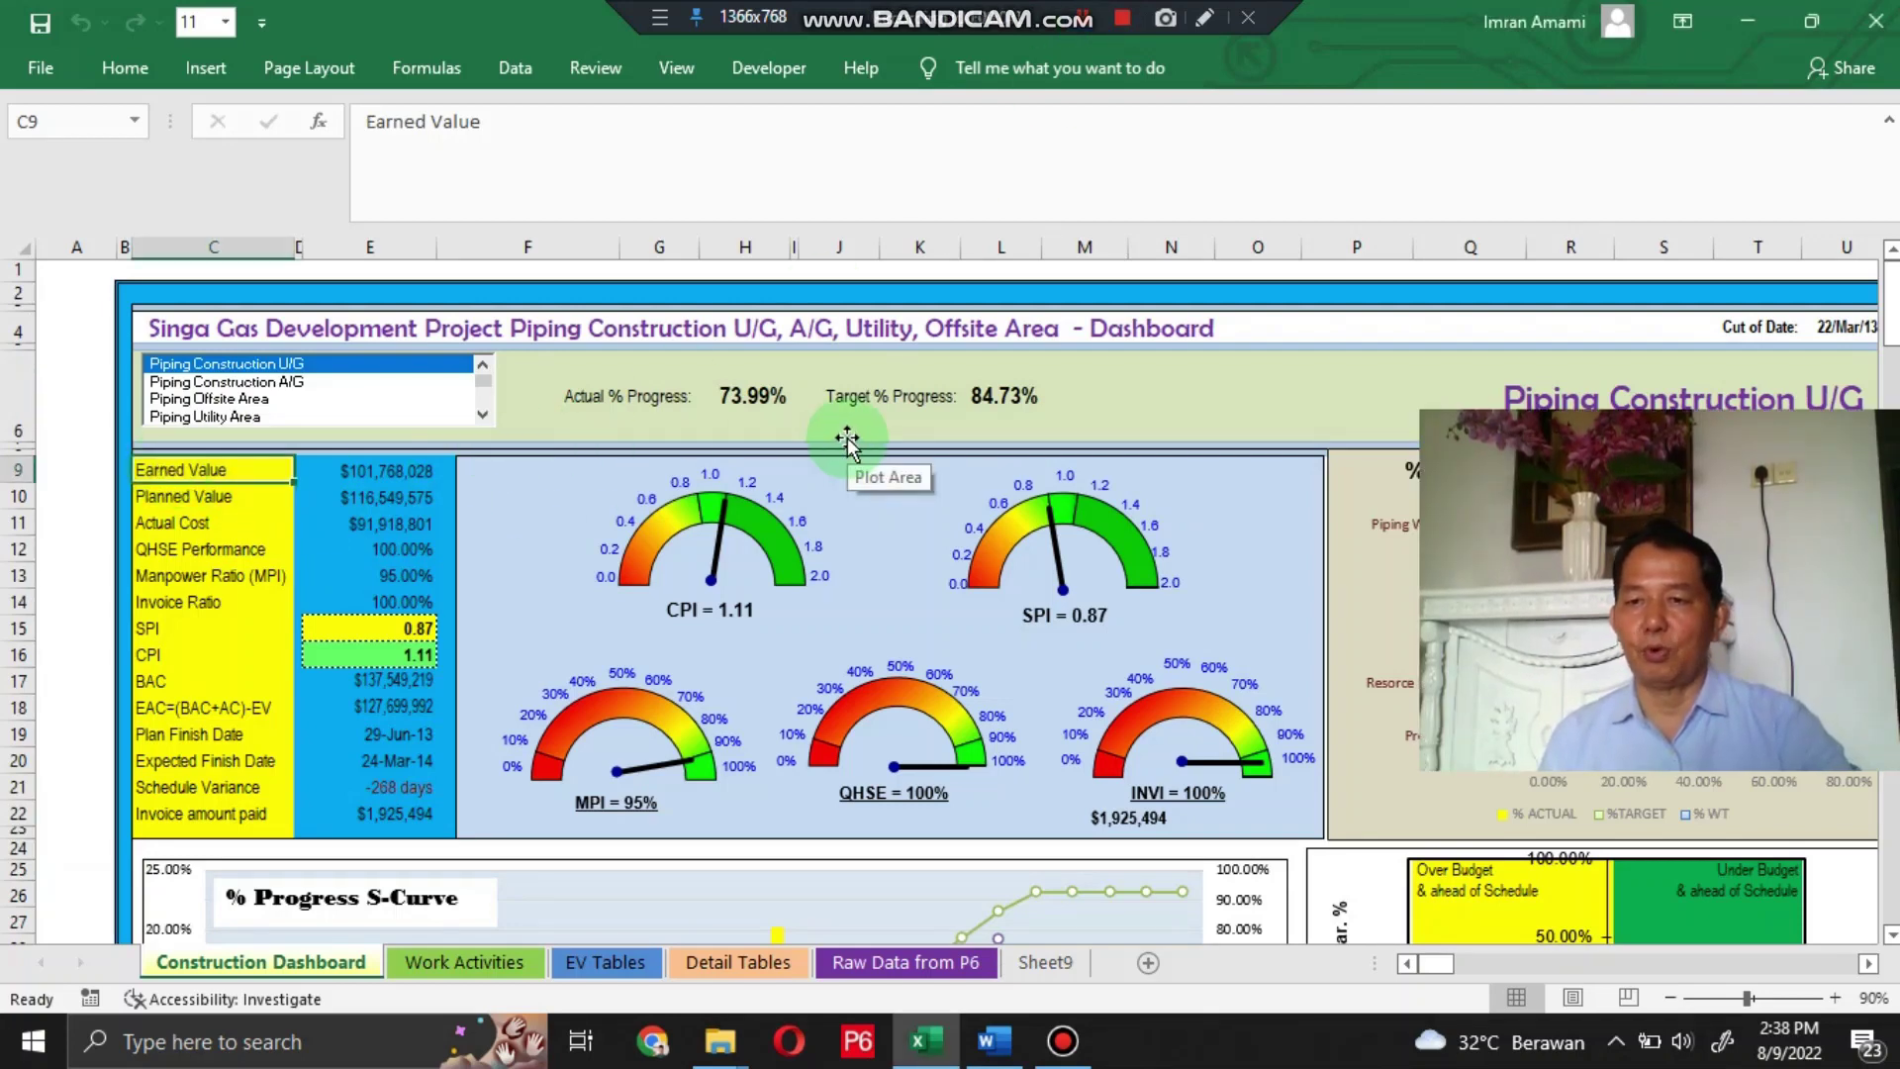
{"action": "key", "text": "Right"}
{"action": "key", "text": "Right"}
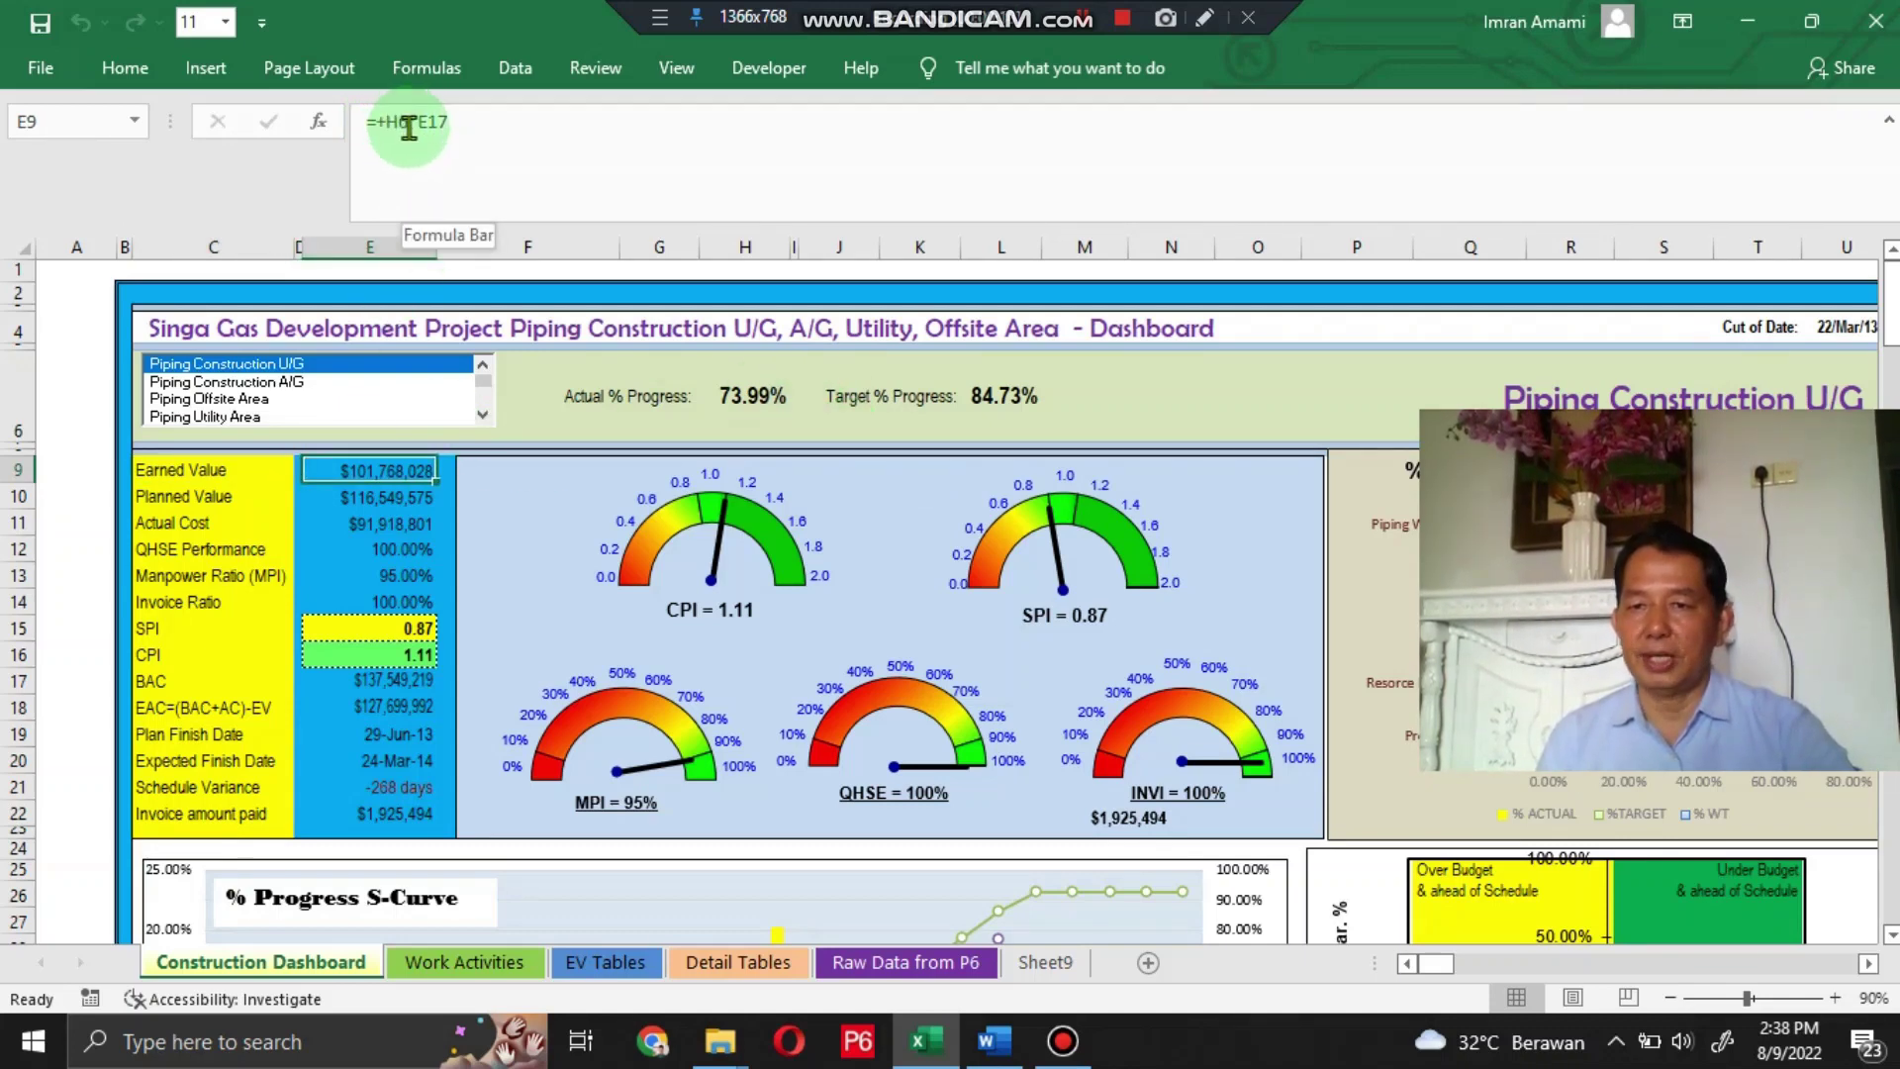
Step: Show the Planned Value formula in E10, then the INDEX formulas behind 73.99% and 84.73%
{"action": "left_click", "coordinate": [195, 494]}
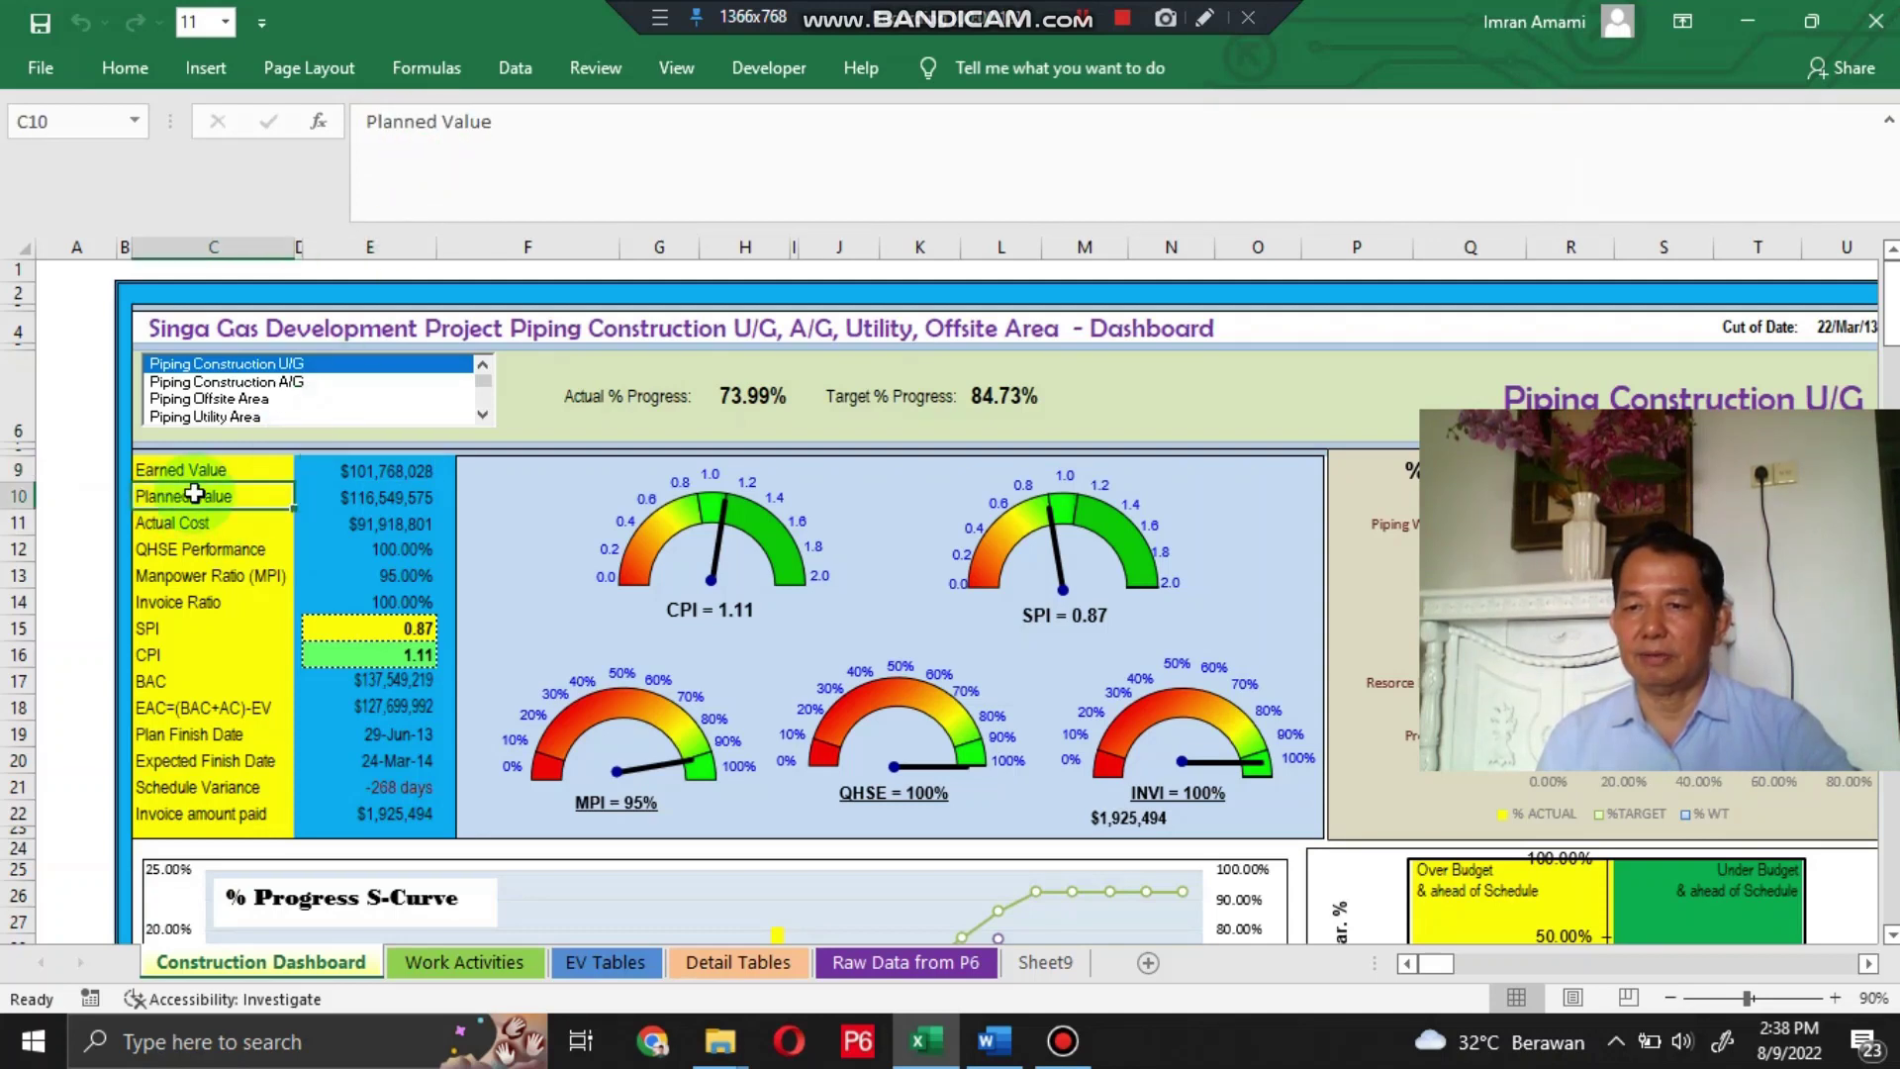
{"action": "key", "text": "Right"}
{"action": "key", "text": "Right"}
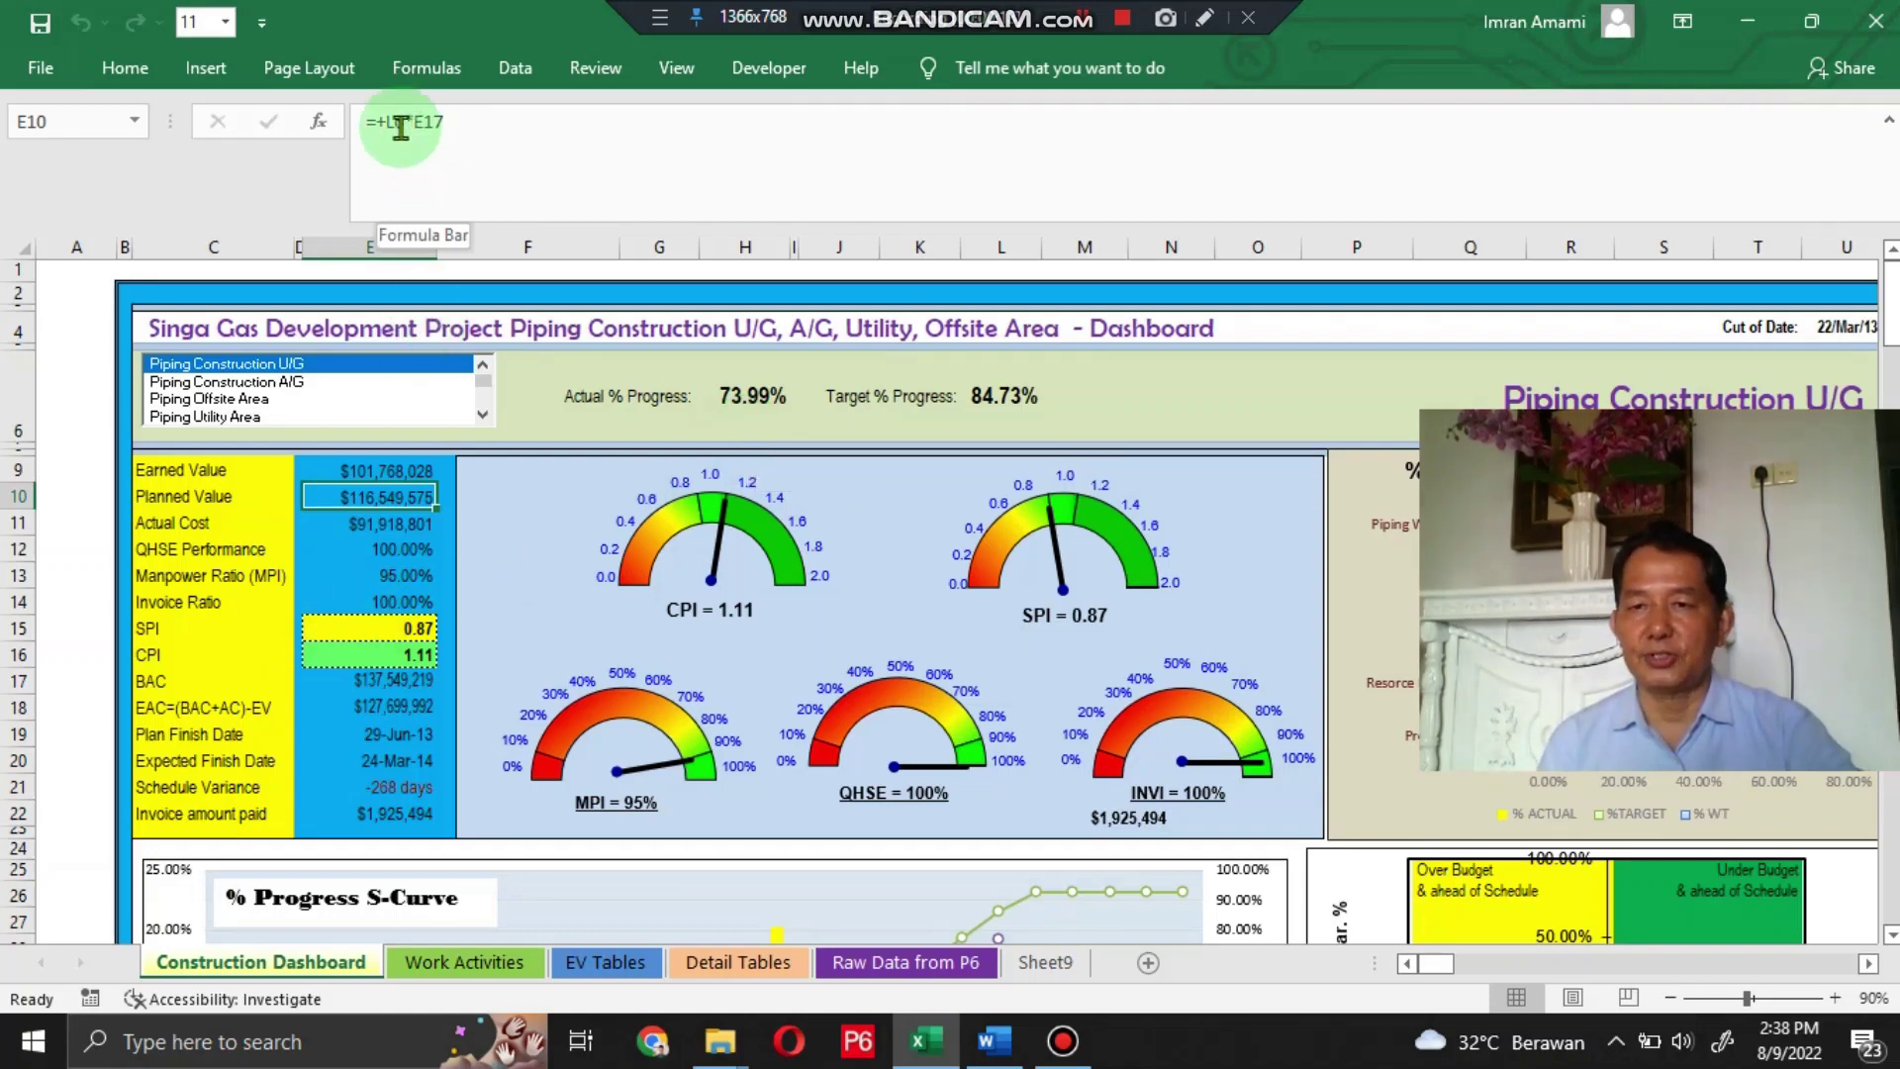
{"action": "left_click", "coordinate": [539, 395]}
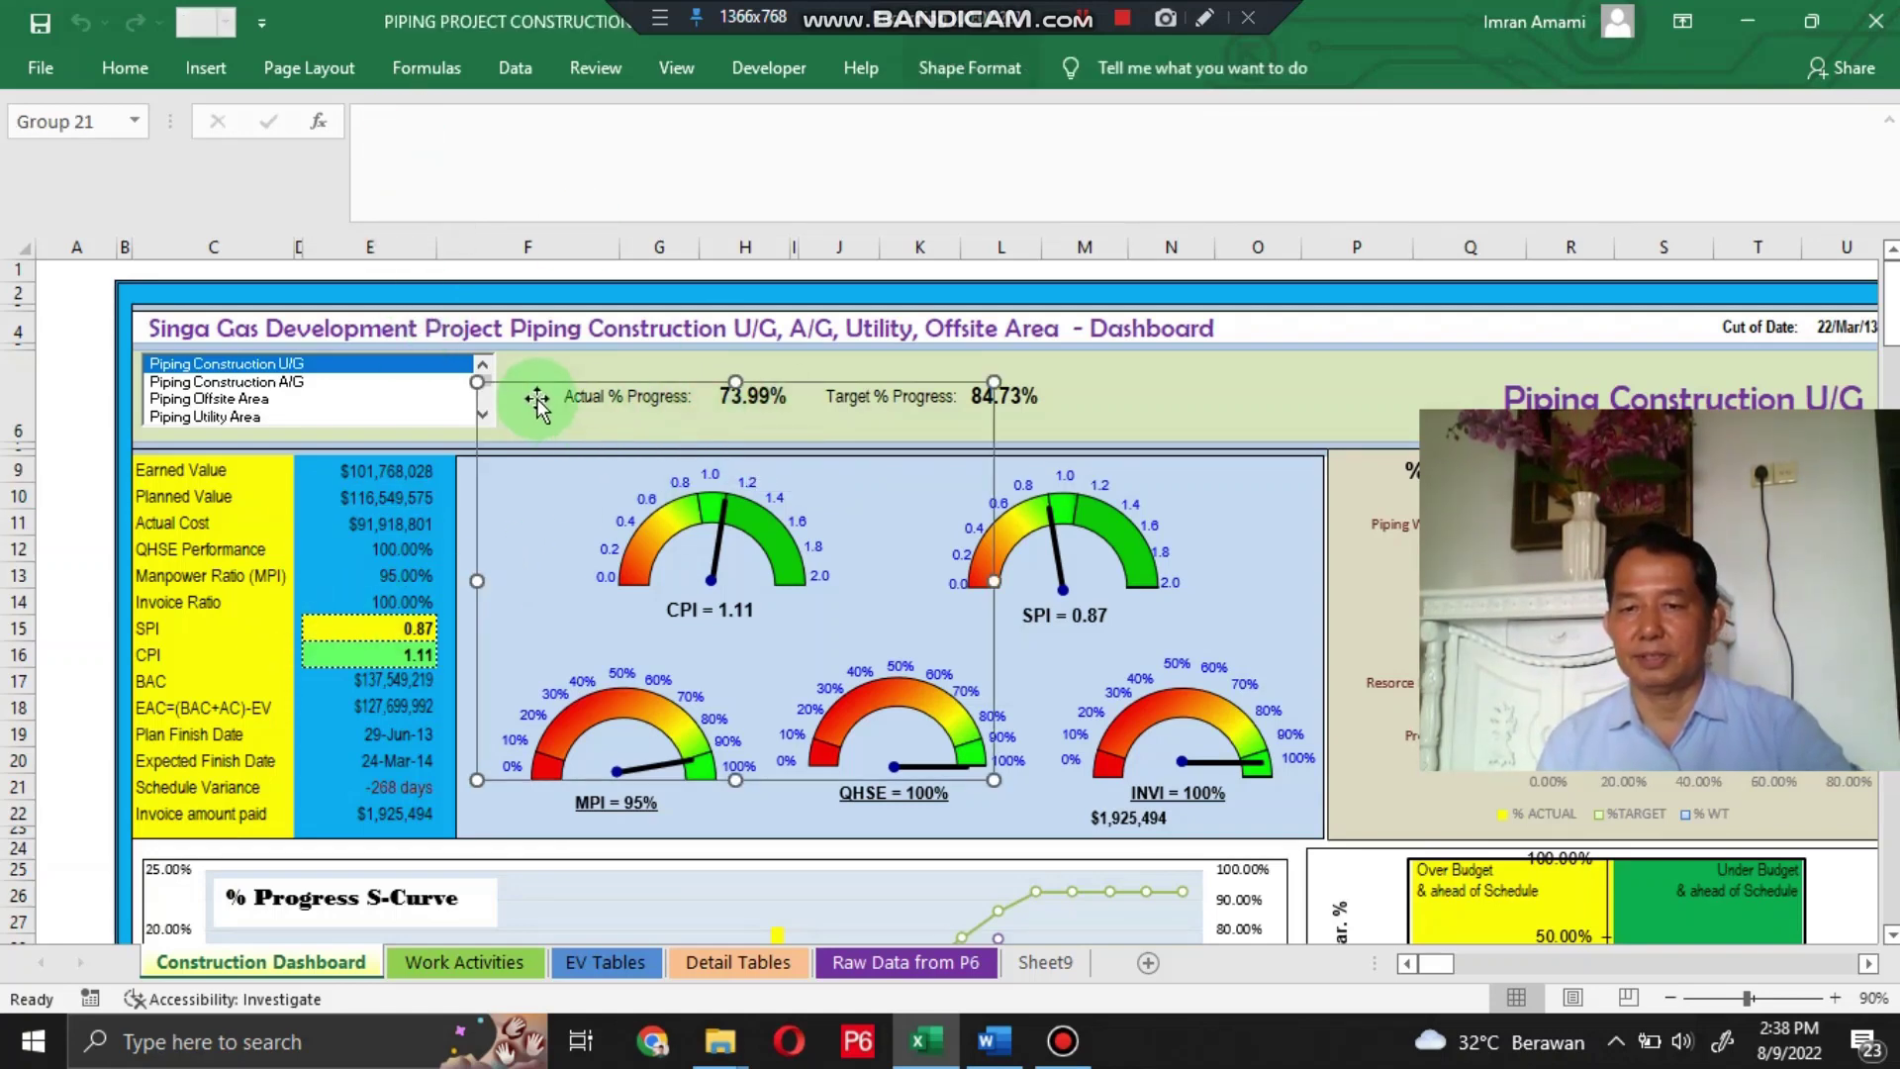
{"action": "left_click", "coordinate": [595, 361]}
{"action": "key", "text": "Right"}
{"action": "key", "text": "Right"}
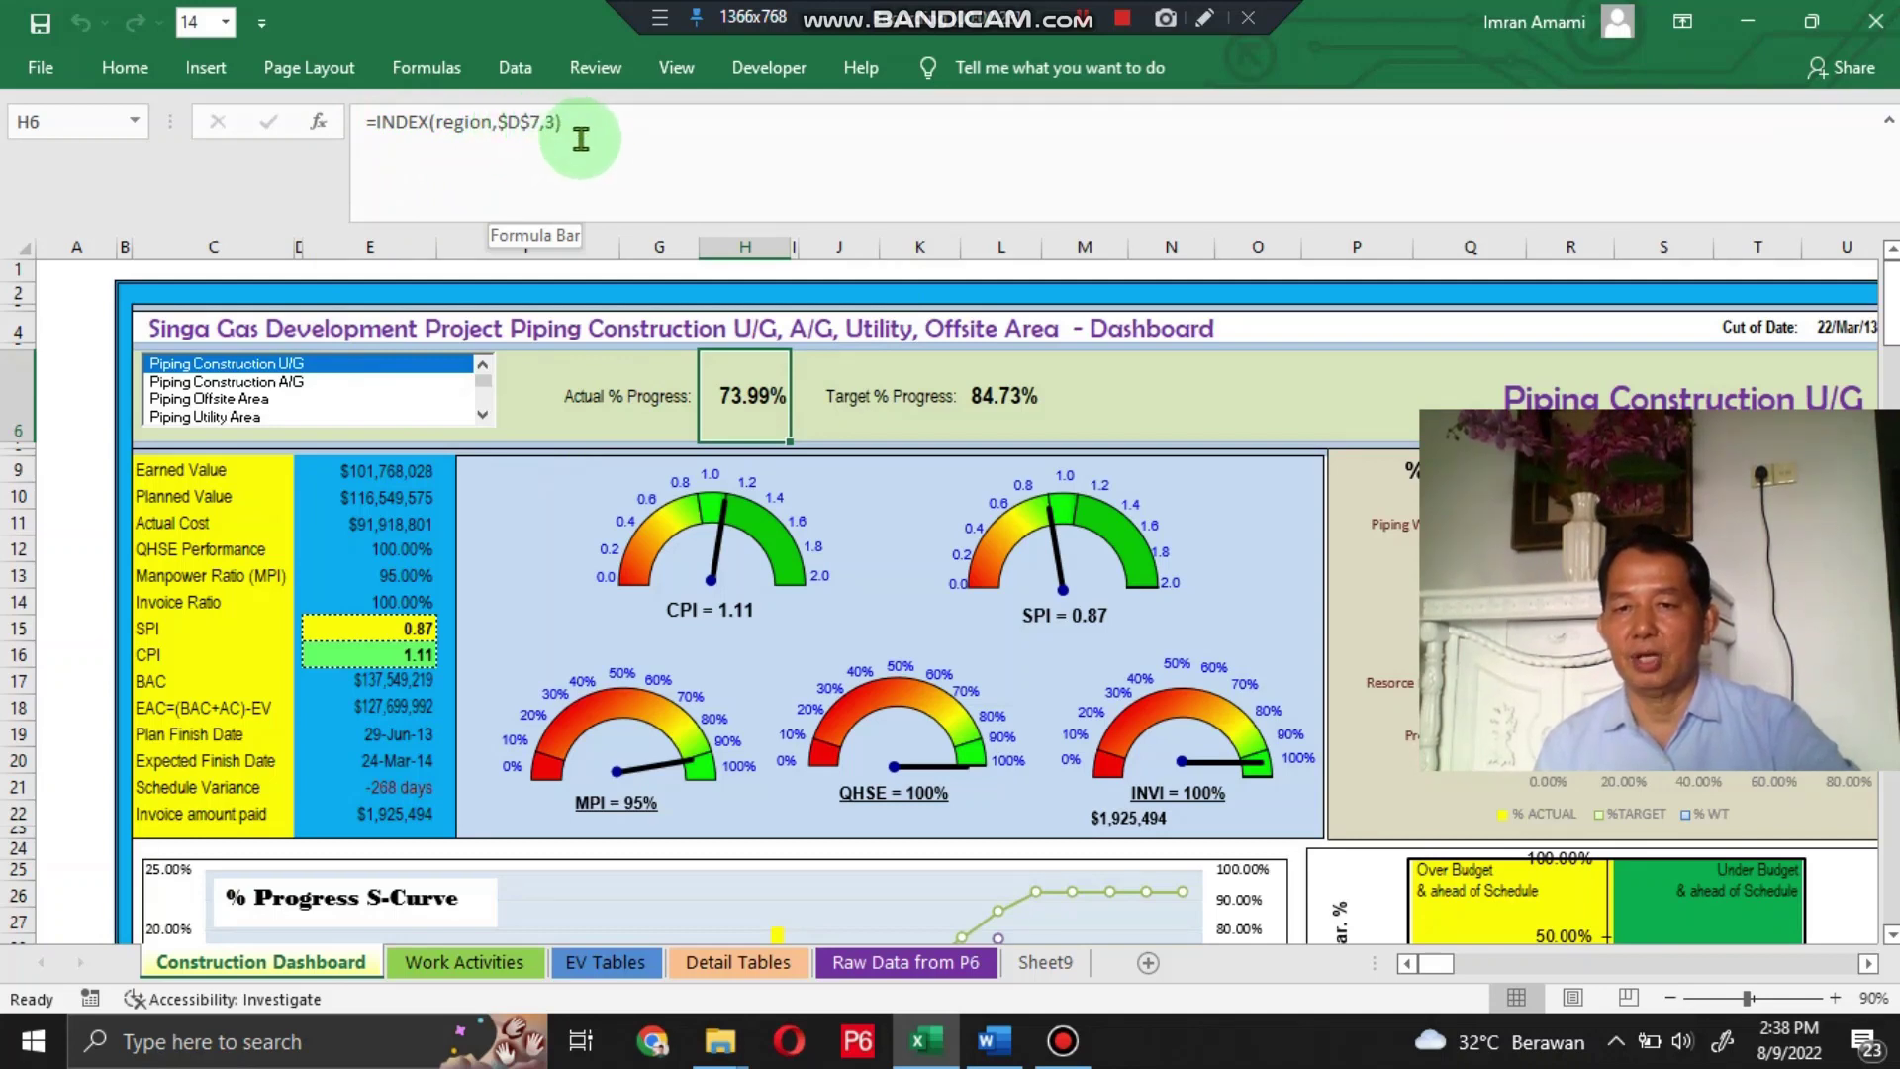
{"action": "key", "text": "Right"}
{"action": "key", "text": "Right"}
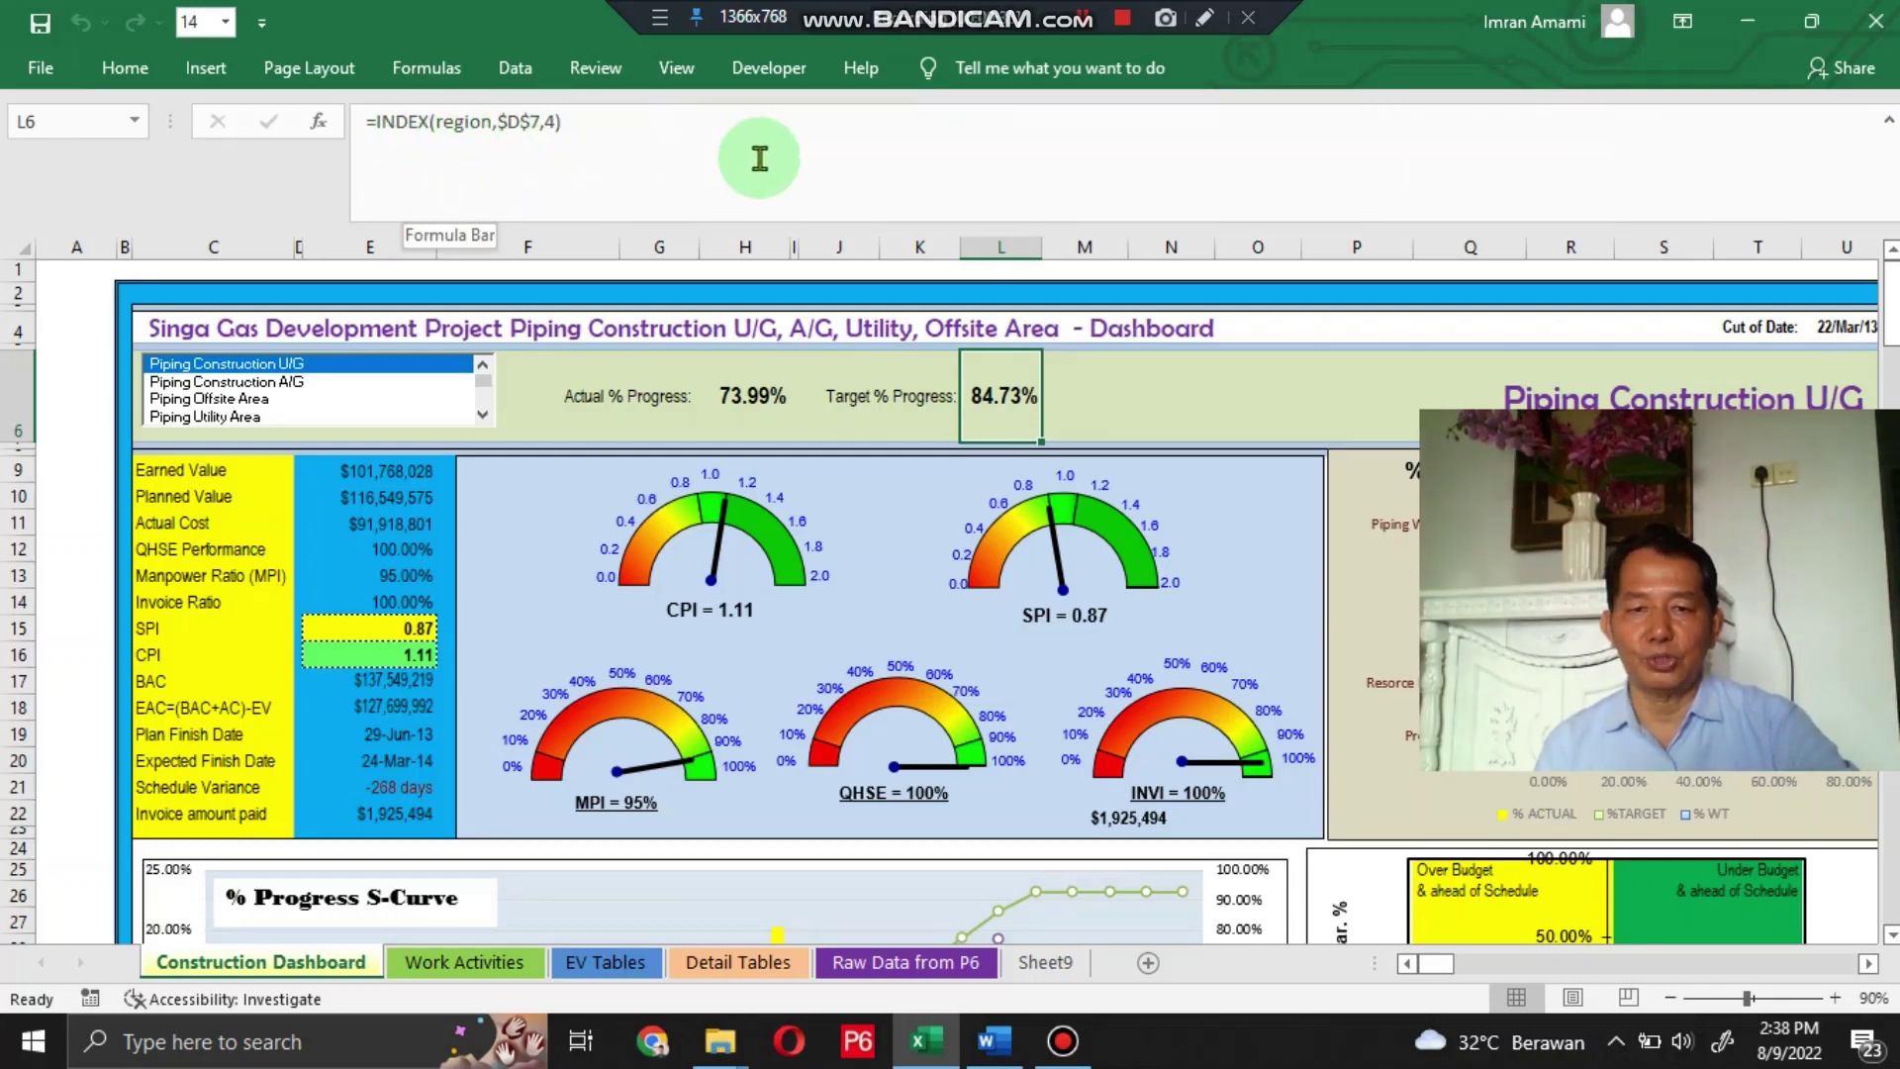
{"action": "key", "text": "Right"}
{"action": "key", "text": "Right"}
{"action": "key", "text": "Right"}
{"action": "key", "text": "Right"}
{"action": "key", "text": "Right"}
{"action": "key", "text": "Right"}
{"action": "key", "text": "Right"}
{"action": "key", "text": "Right"}
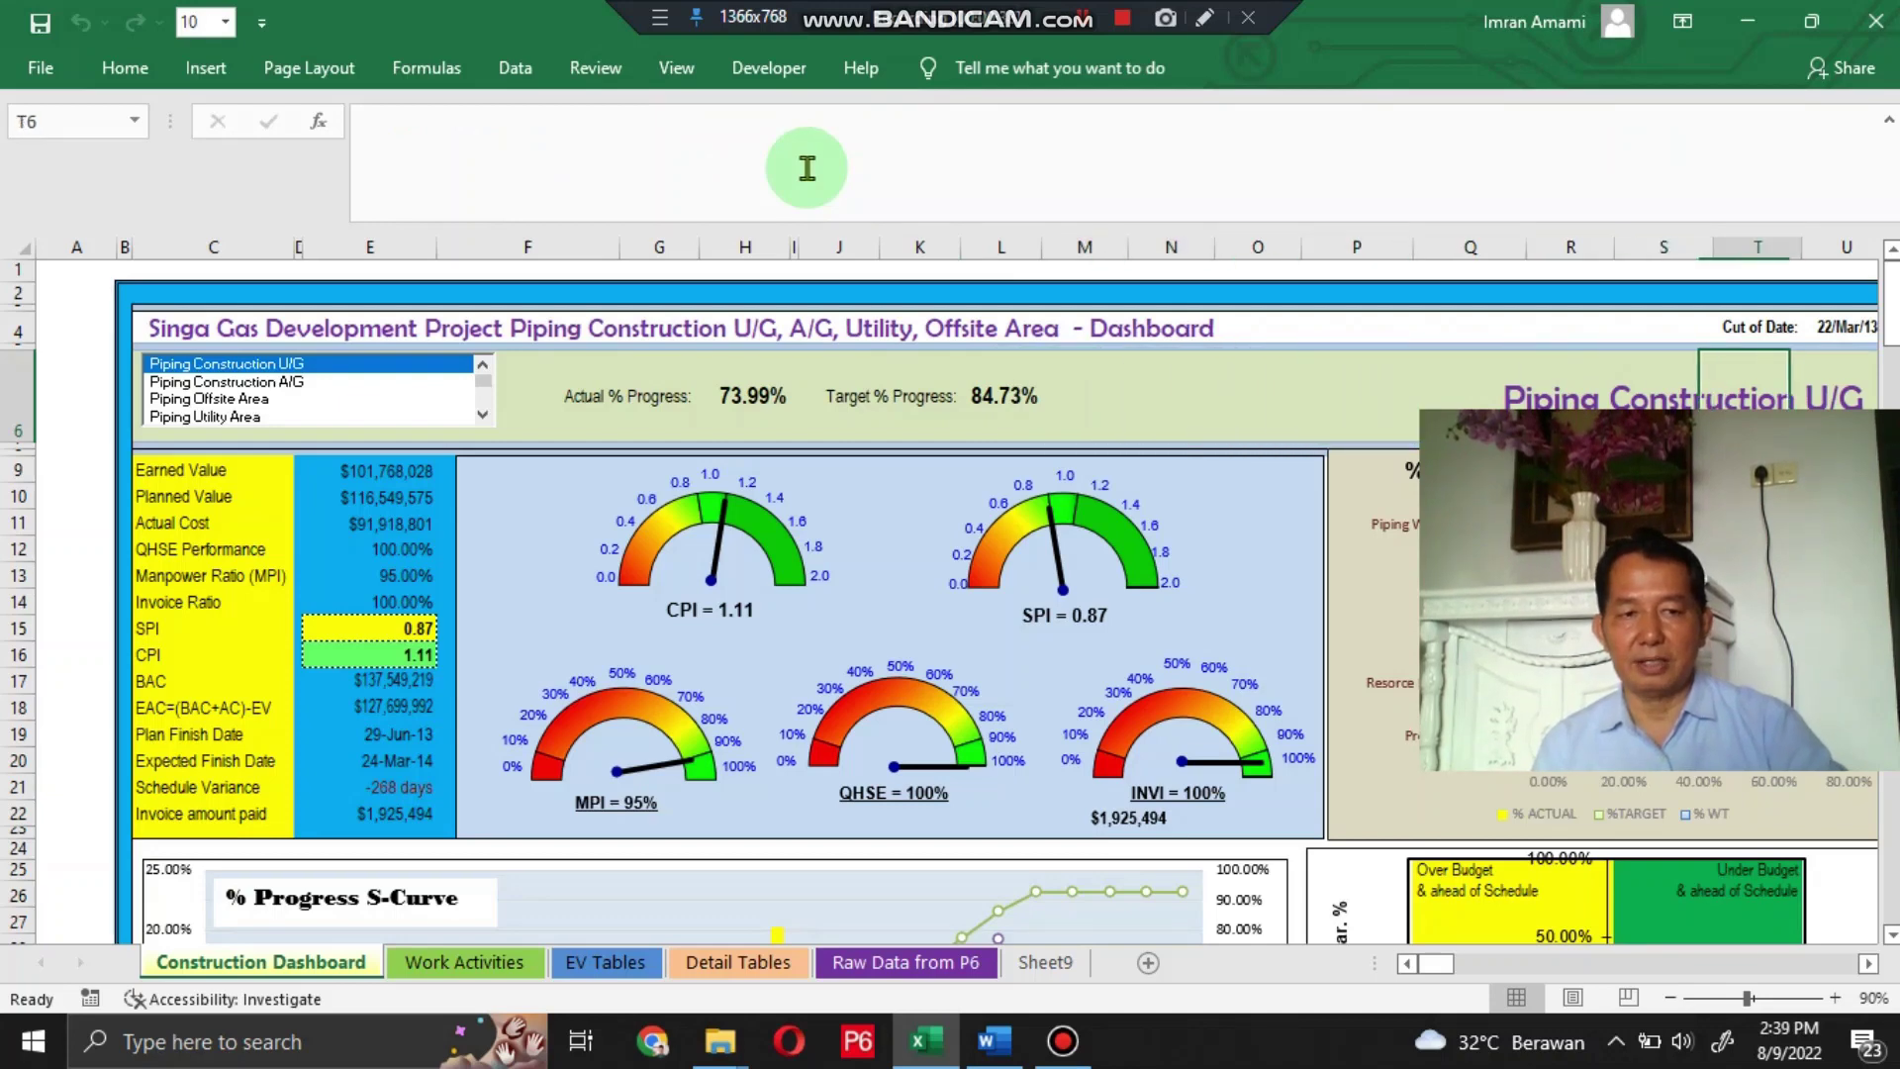
{"action": "key", "text": "Right"}
{"action": "key", "text": "Right"}
{"action": "key", "text": "Right"}
{"action": "key", "text": "Right"}
{"action": "key", "text": "Right"}
{"action": "key", "text": "Right"}
{"action": "key", "text": "Right"}
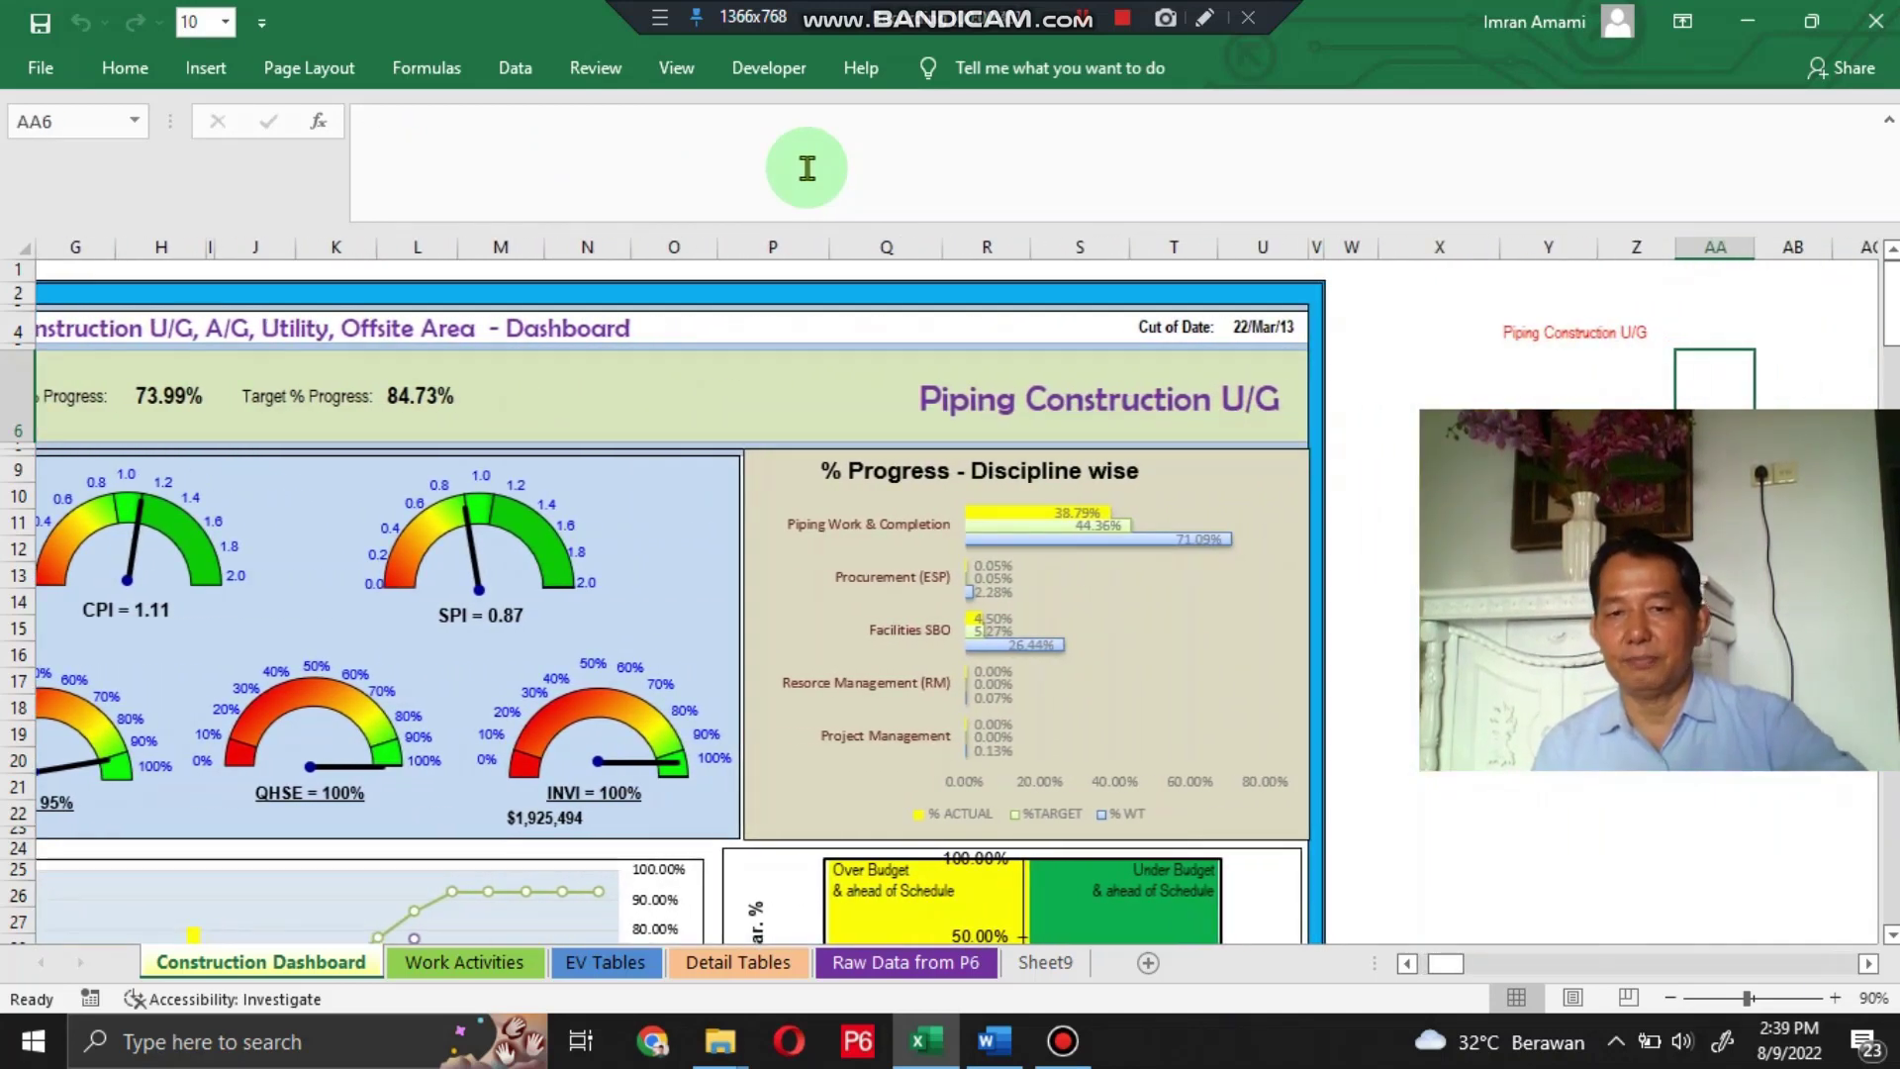
Step: Select the % Progress - Discipline wise chart and examine its SERIES references Y101:Y105 and AJ101:AJ105
{"action": "left_click", "coordinate": [1006, 513]}
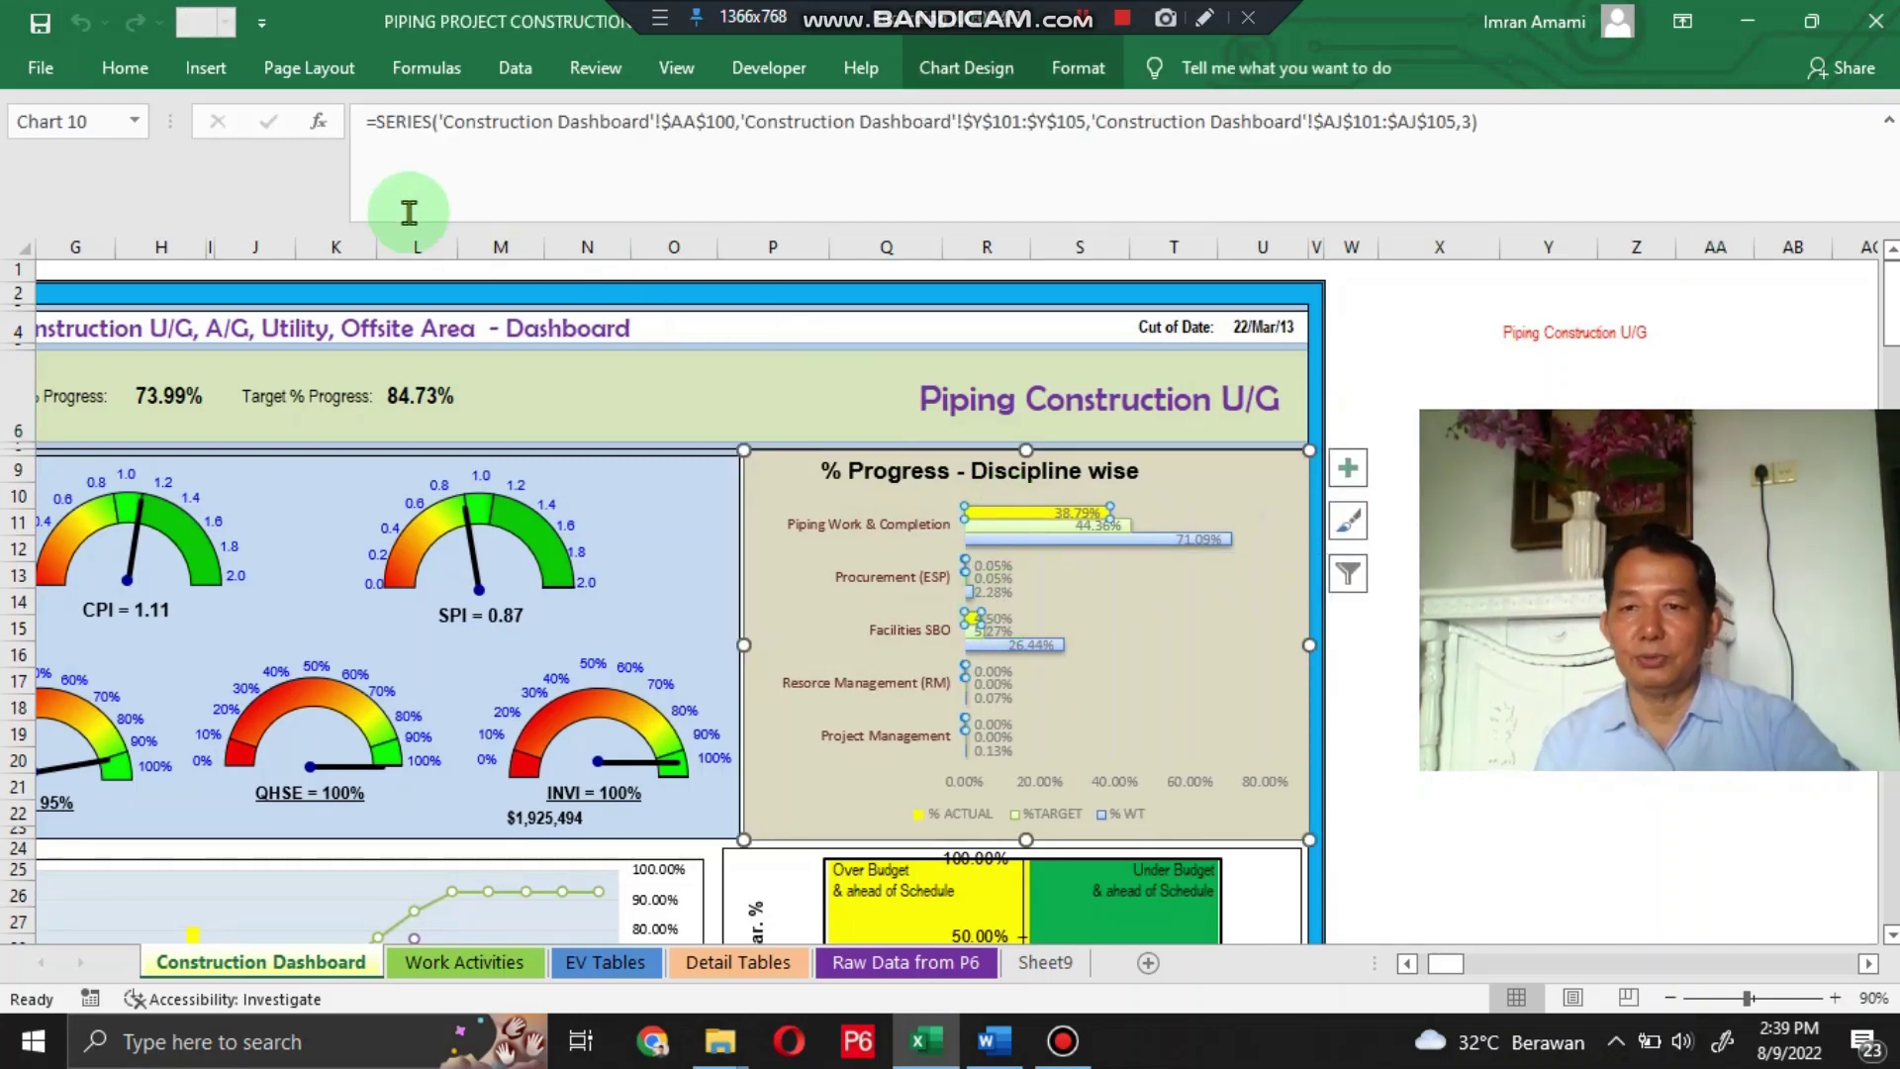
{"action": "left_click", "coordinate": [444, 129]}
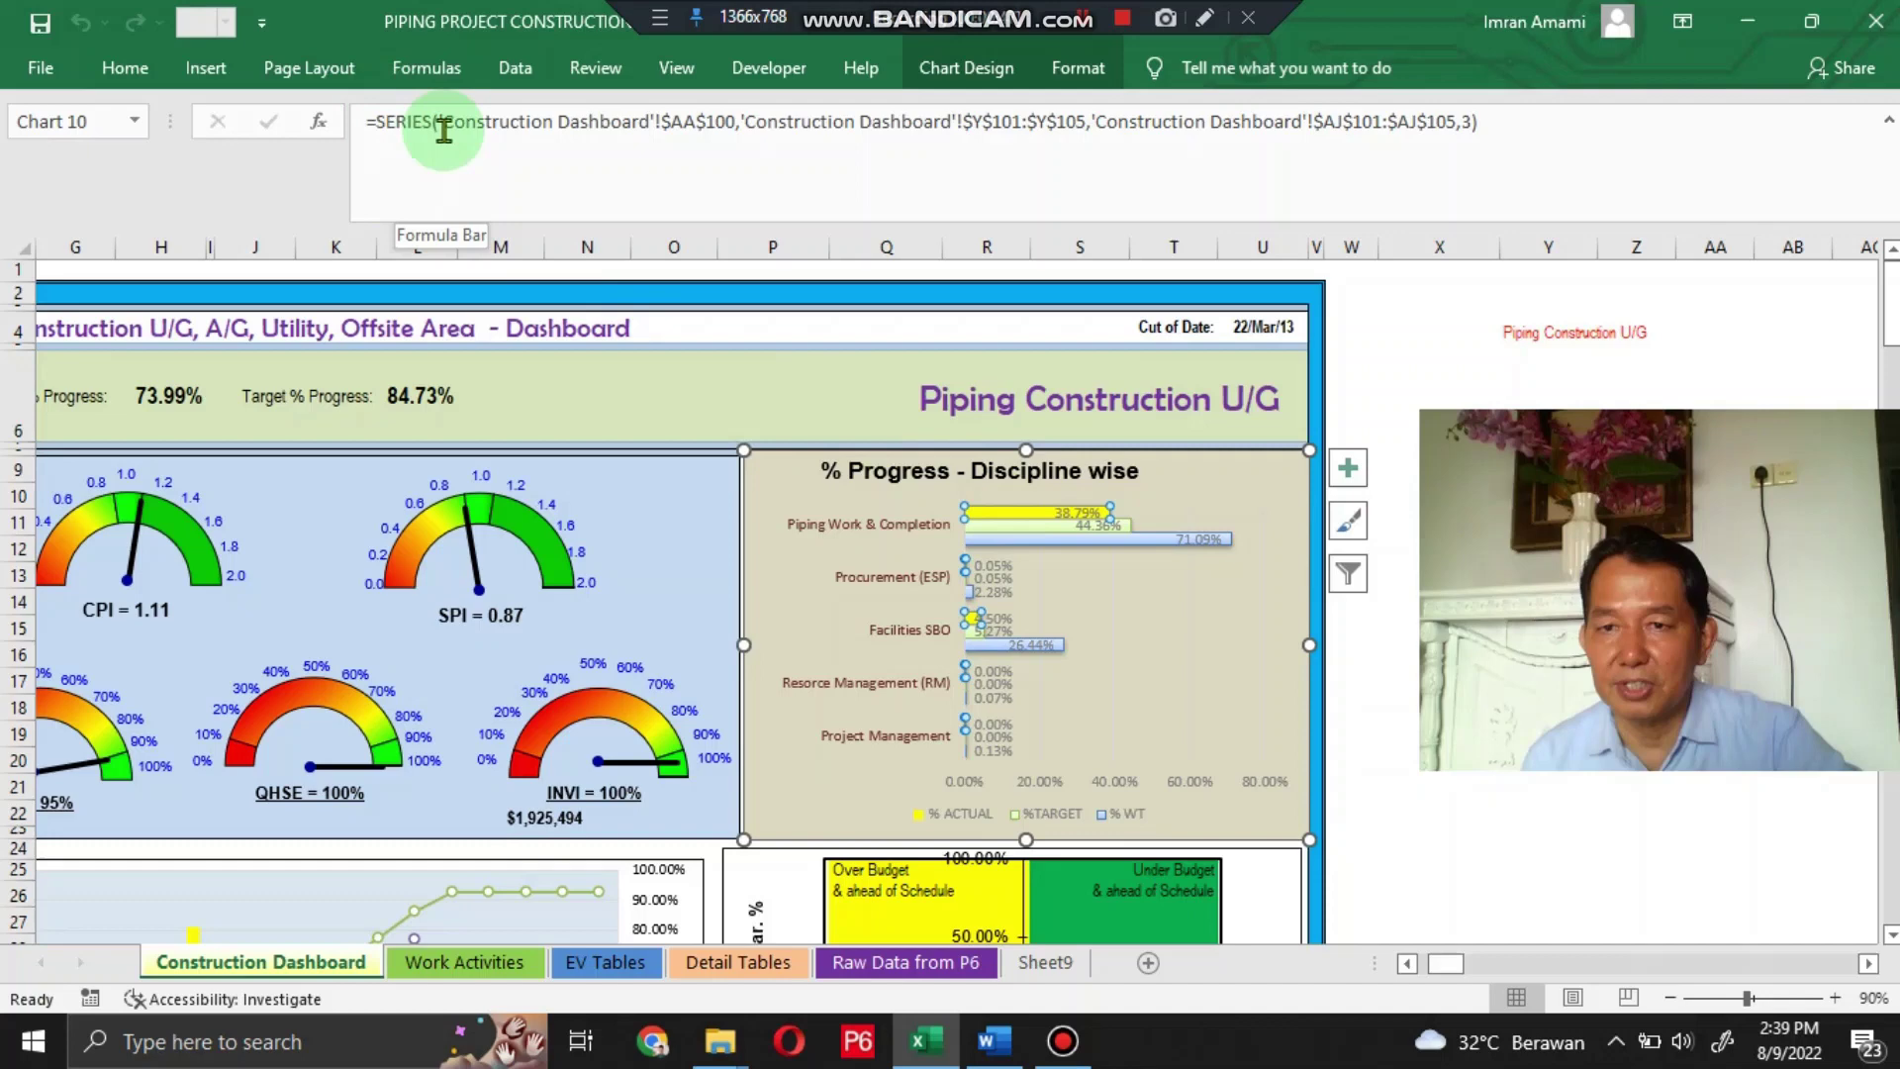
{"action": "left_click", "coordinate": [521, 120]}
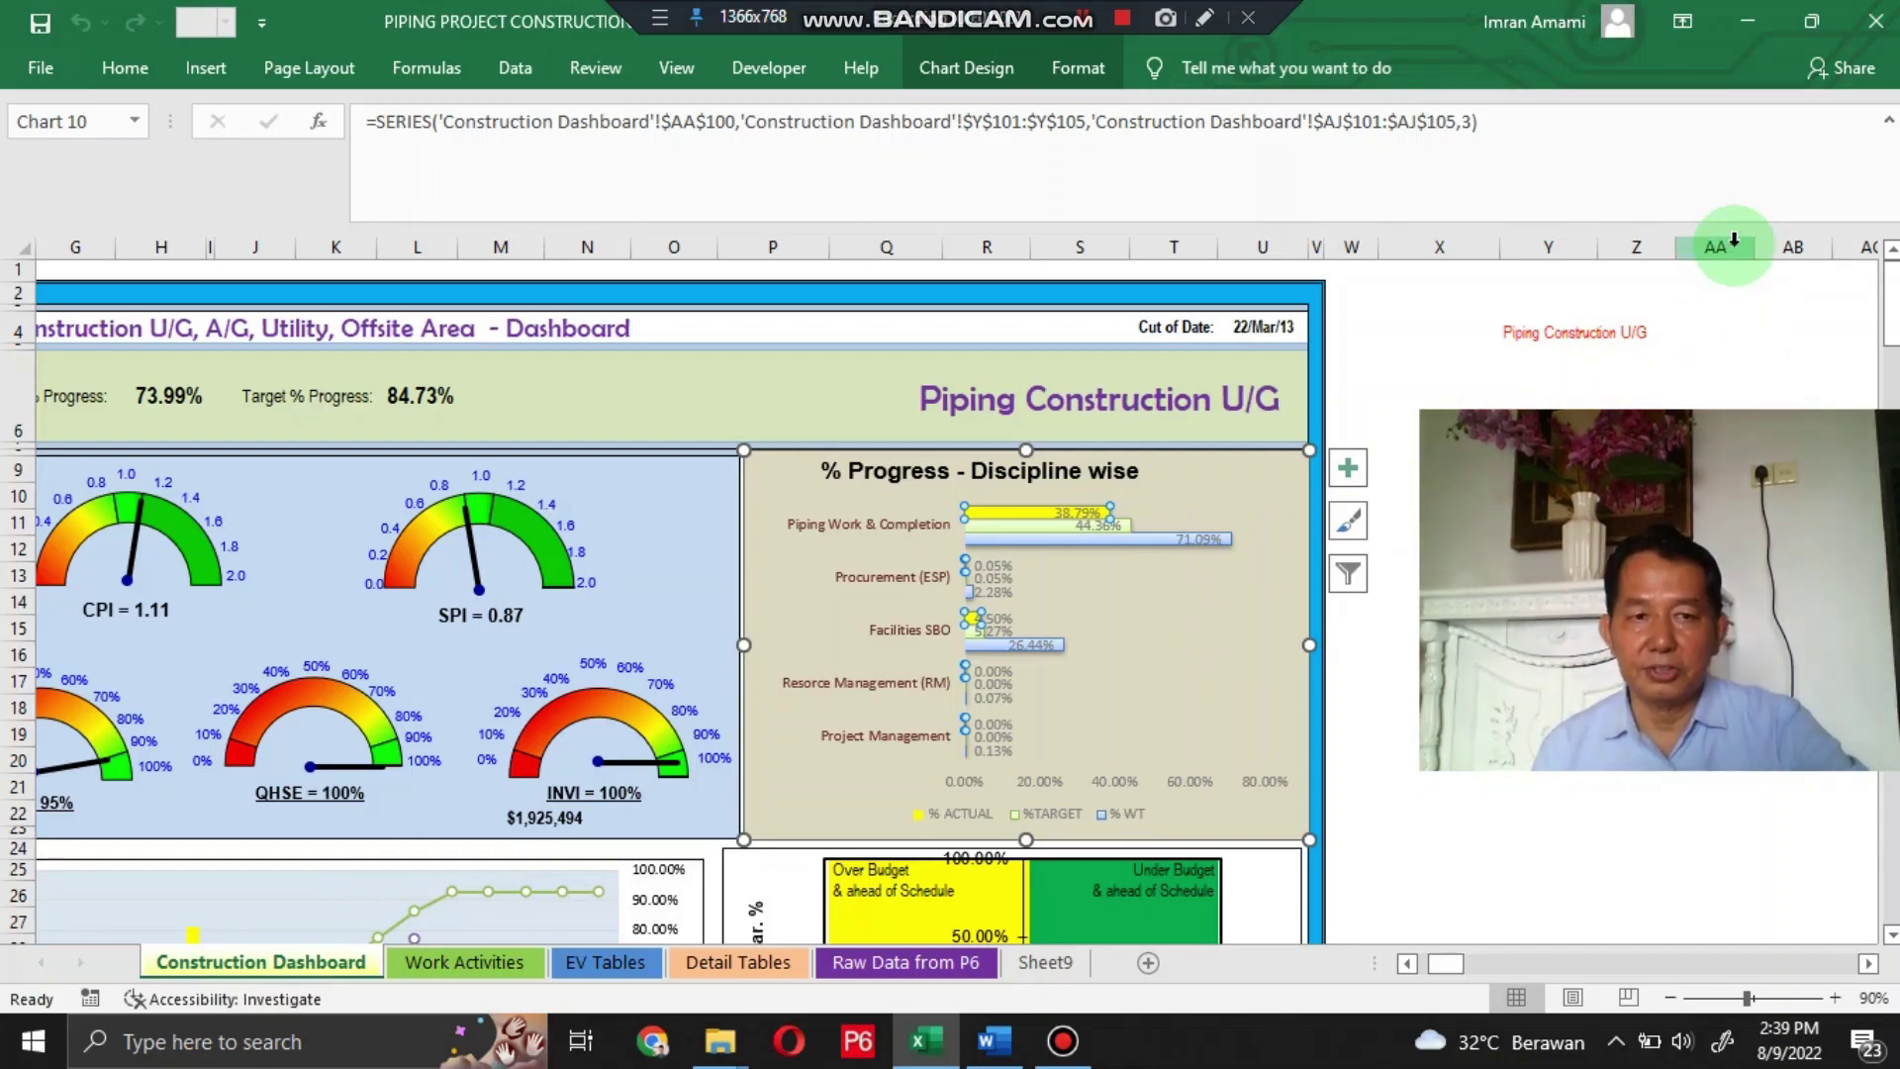
{"action": "scroll", "coordinate": [1722, 262], "scroll_direction": "down", "scroll_amount": 3}
{"action": "scroll", "coordinate": [1727, 296], "scroll_direction": "down", "scroll_amount": 12}
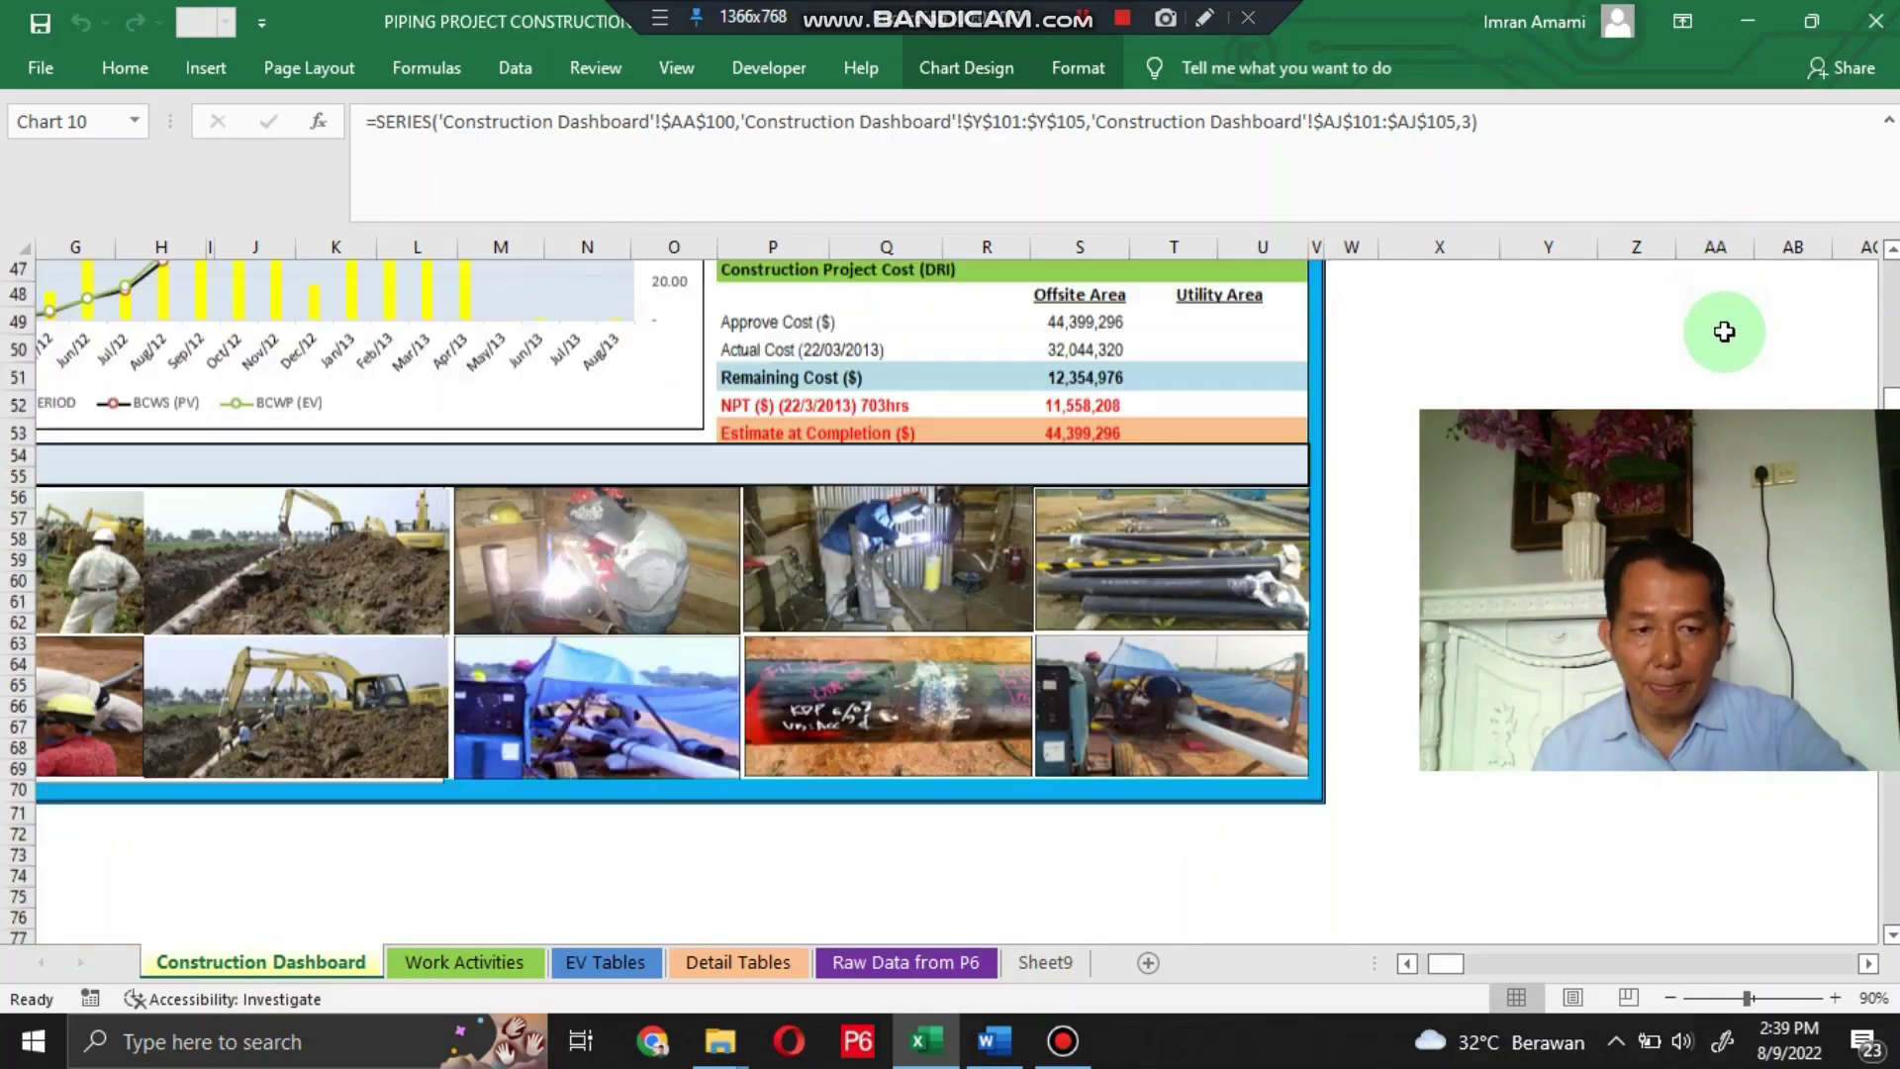
{"action": "scroll", "coordinate": [1722, 396], "scroll_direction": "down", "scroll_amount": 8}
{"action": "scroll", "coordinate": [1702, 752], "scroll_direction": "down", "scroll_amount": 2}
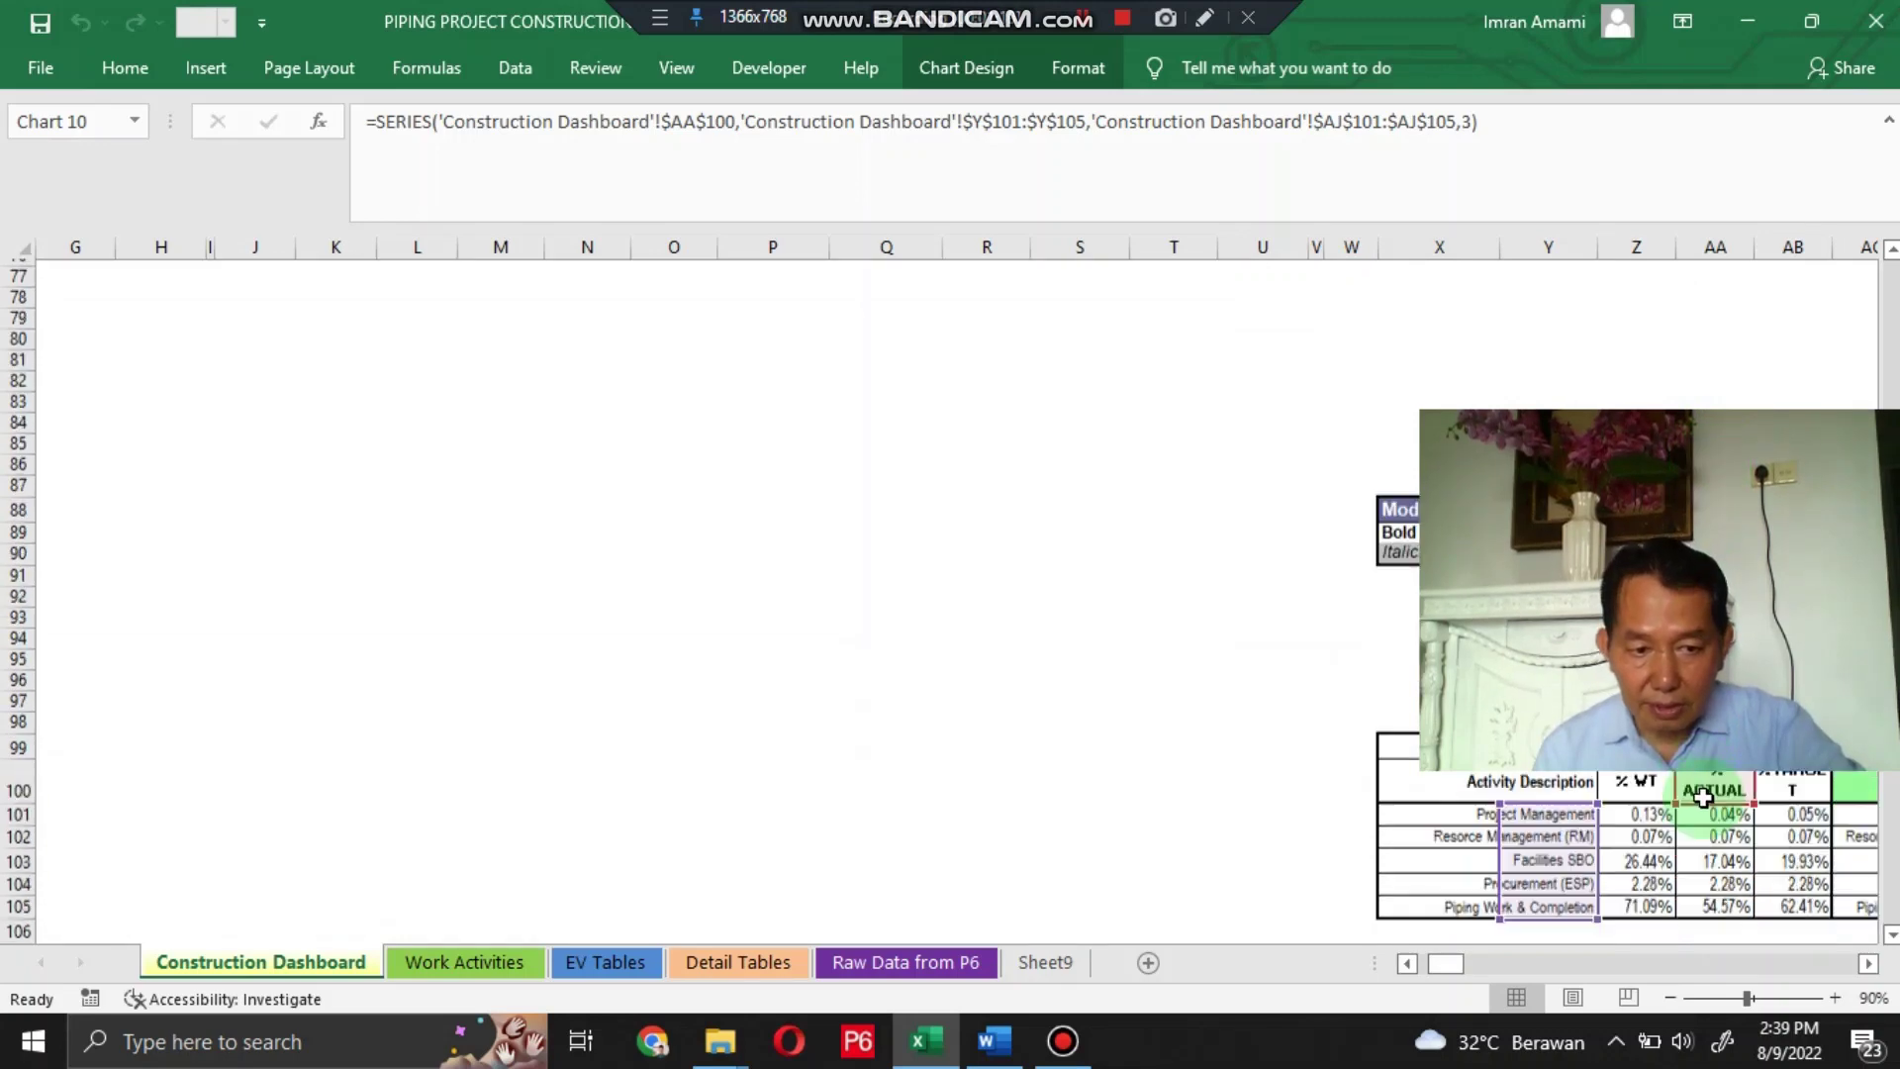
{"action": "scroll", "coordinate": [1673, 841], "scroll_direction": "down", "scroll_amount": 2}
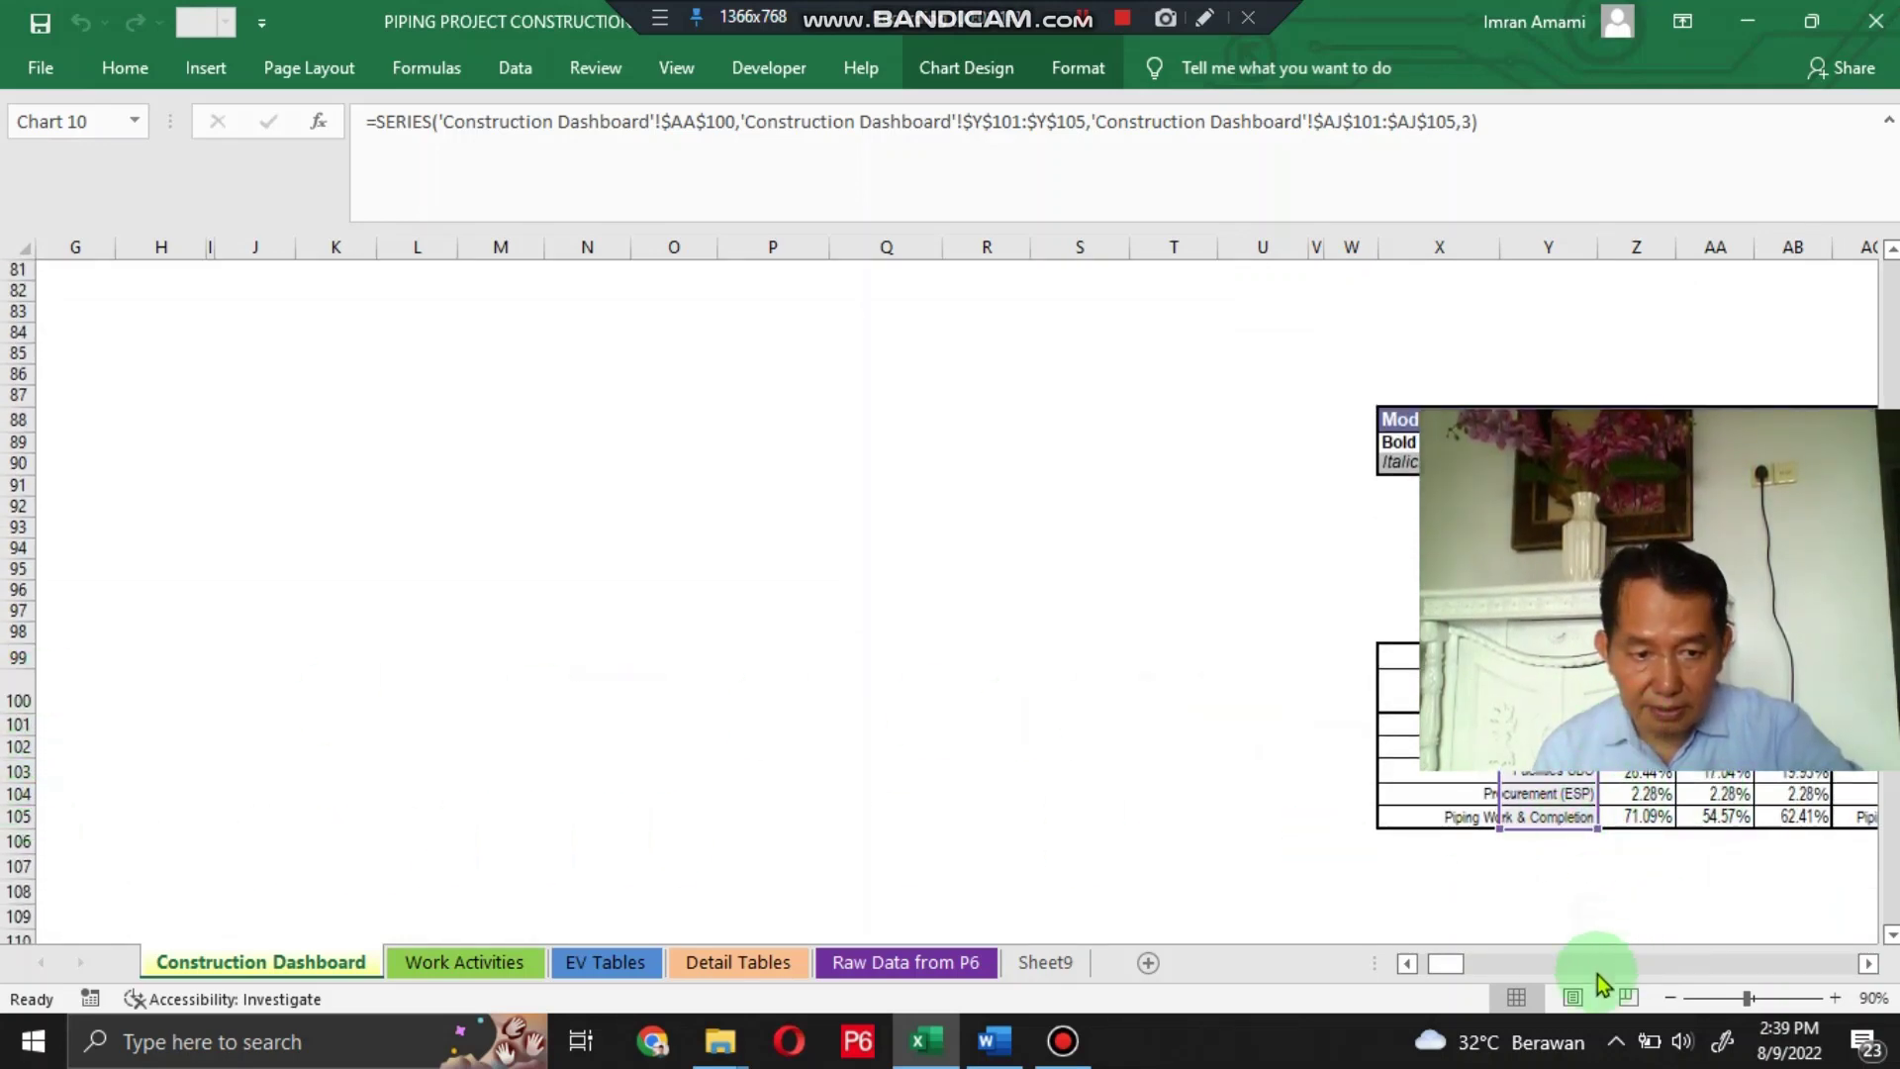
{"action": "left_click_drag", "start_coordinate": [1444, 966], "coordinate": [1460, 966]}
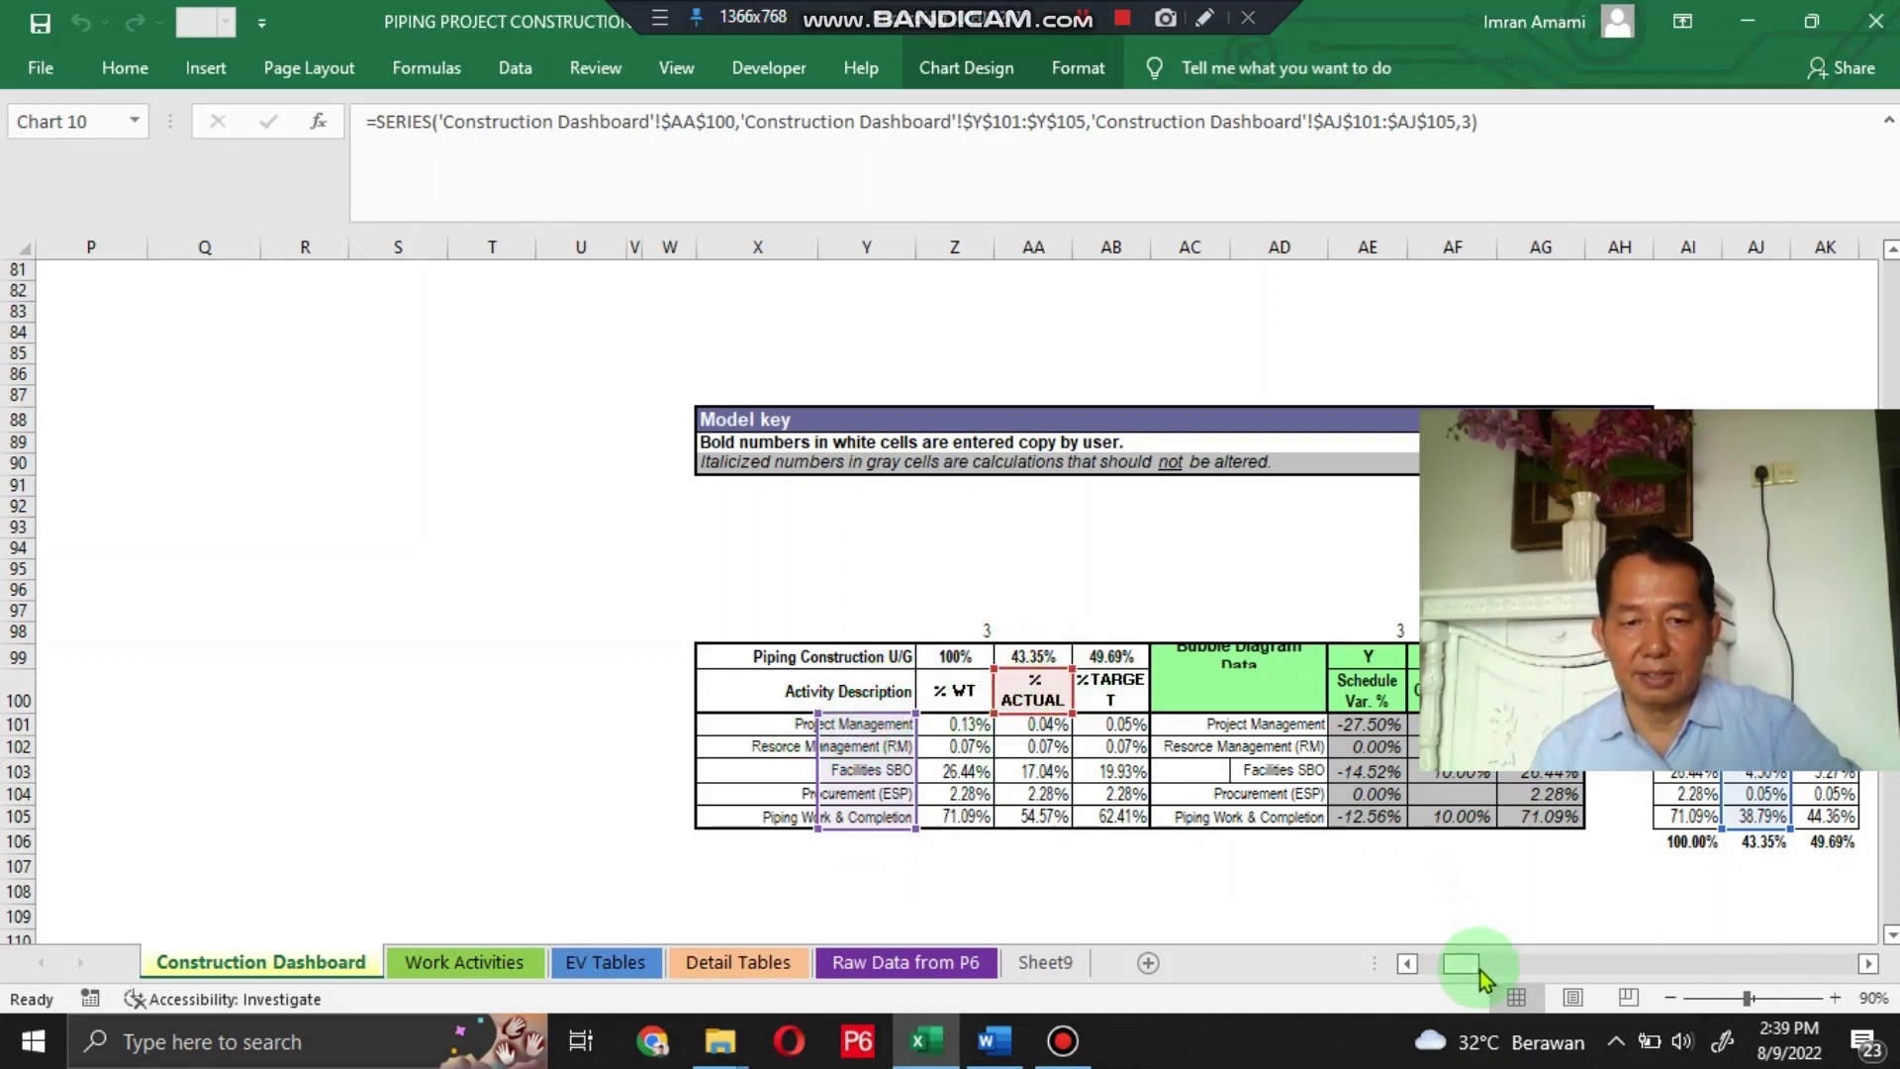
{"action": "left_click_drag", "start_coordinate": [1474, 974], "coordinate": [1421, 962]}
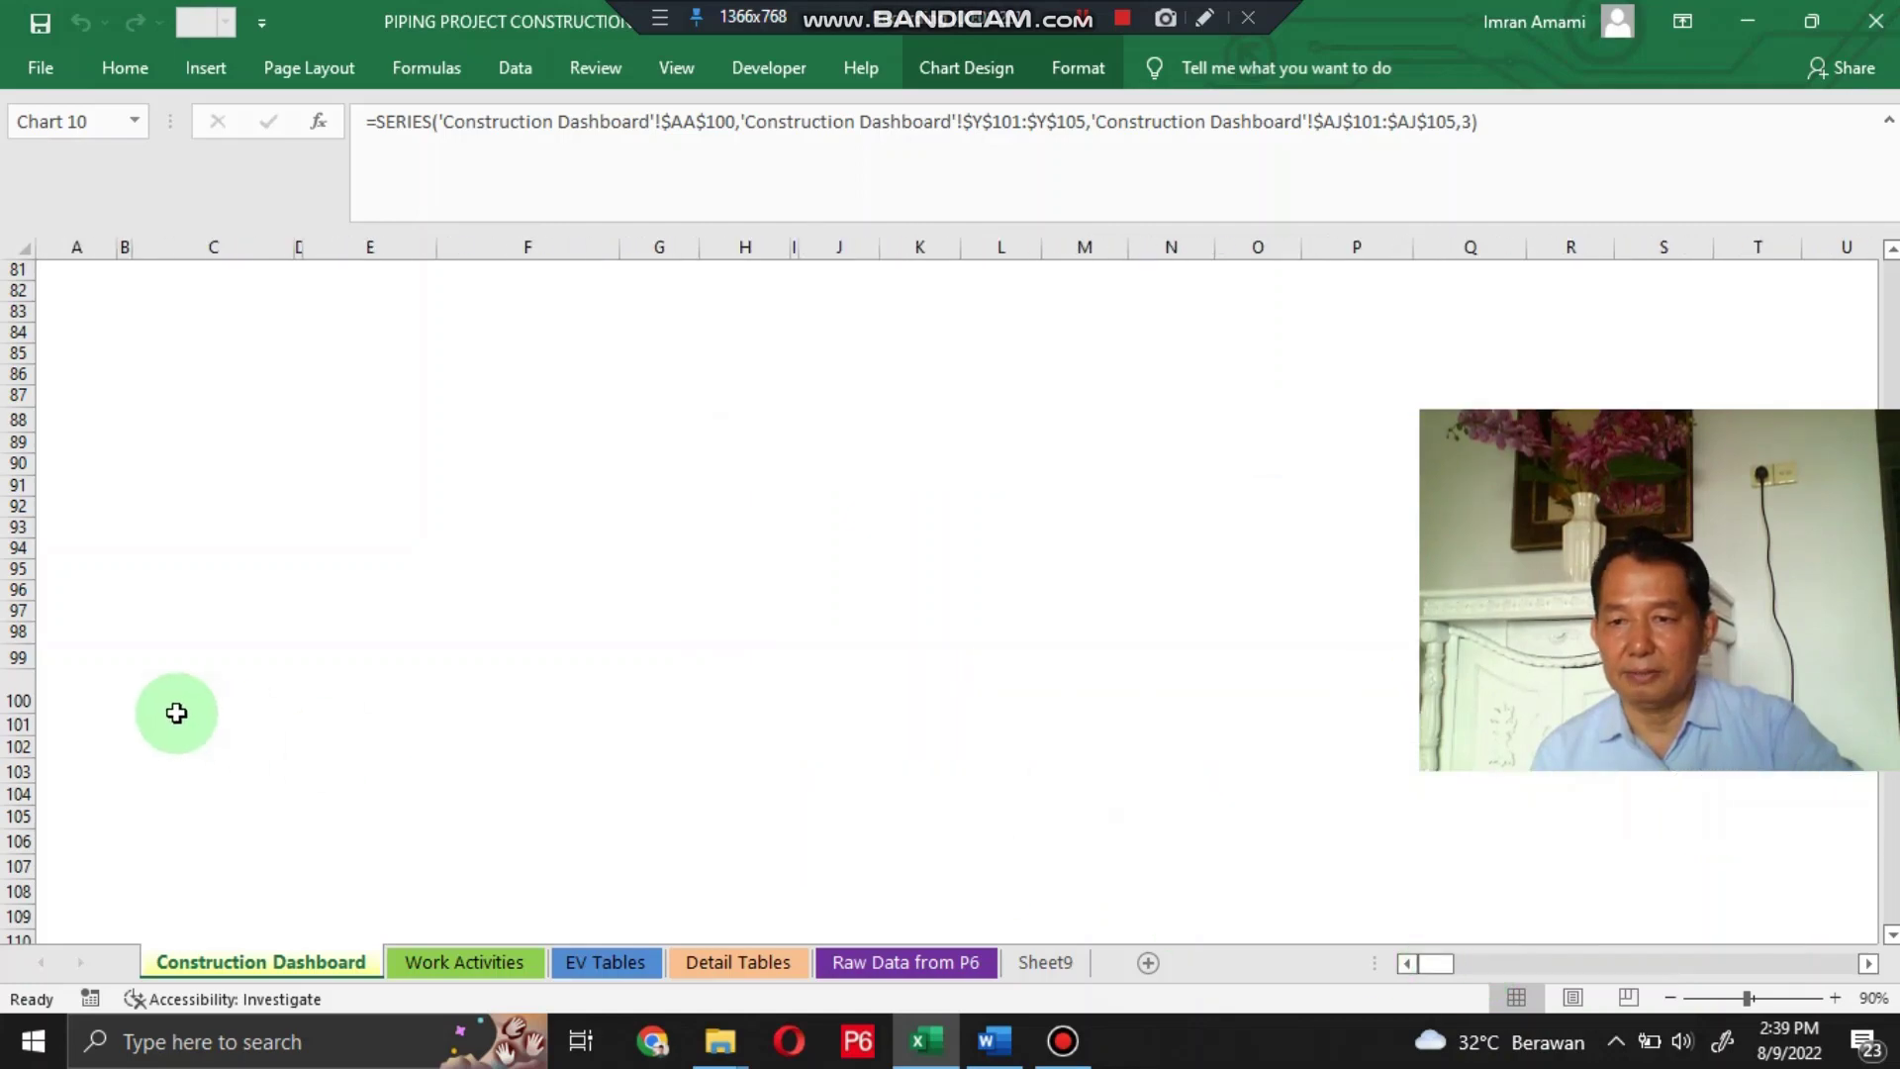
{"action": "scroll", "coordinate": [176, 712], "scroll_direction": "up", "scroll_amount": 13}
{"action": "scroll", "coordinate": [176, 713], "scroll_direction": "up", "scroll_amount": 12}
{"action": "scroll", "coordinate": [176, 712], "scroll_direction": "up", "scroll_amount": 2}
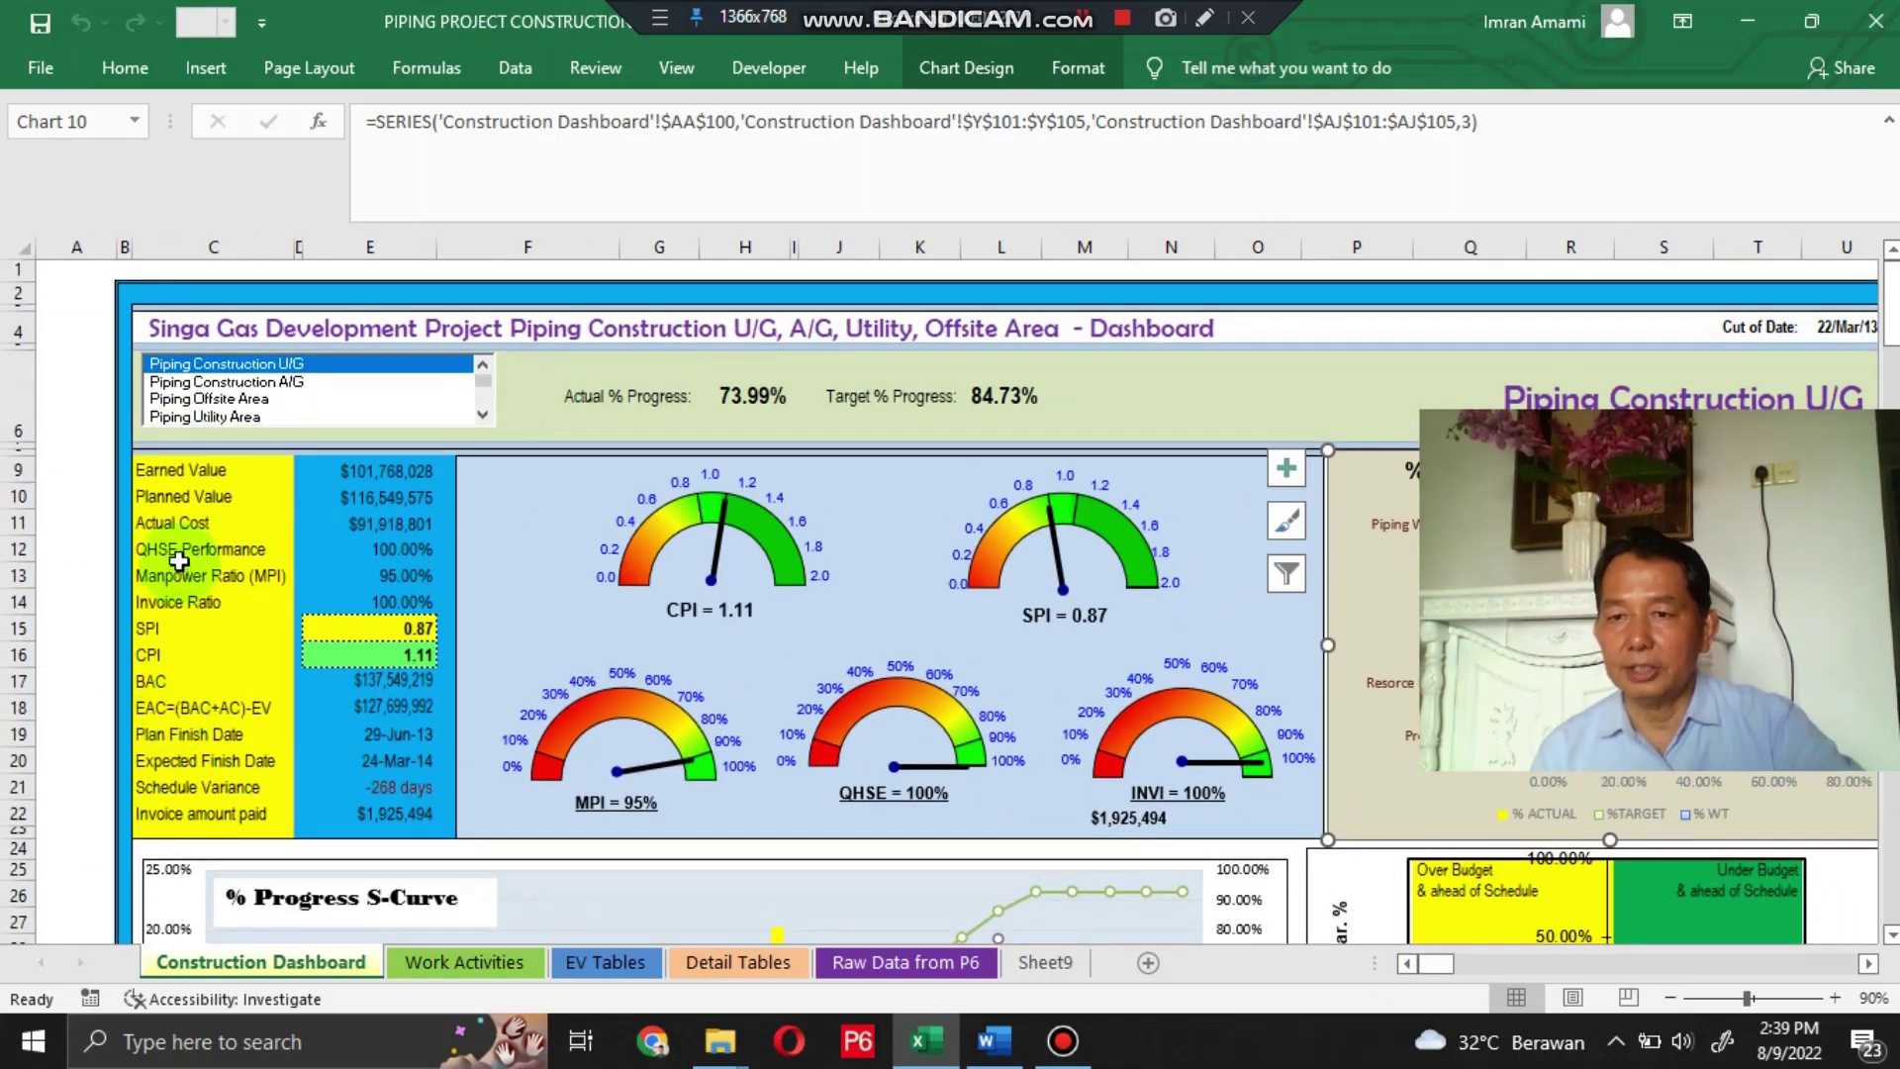
Step: Deselect the chart by selecting cell C9
{"action": "left_click", "coordinate": [171, 473]}
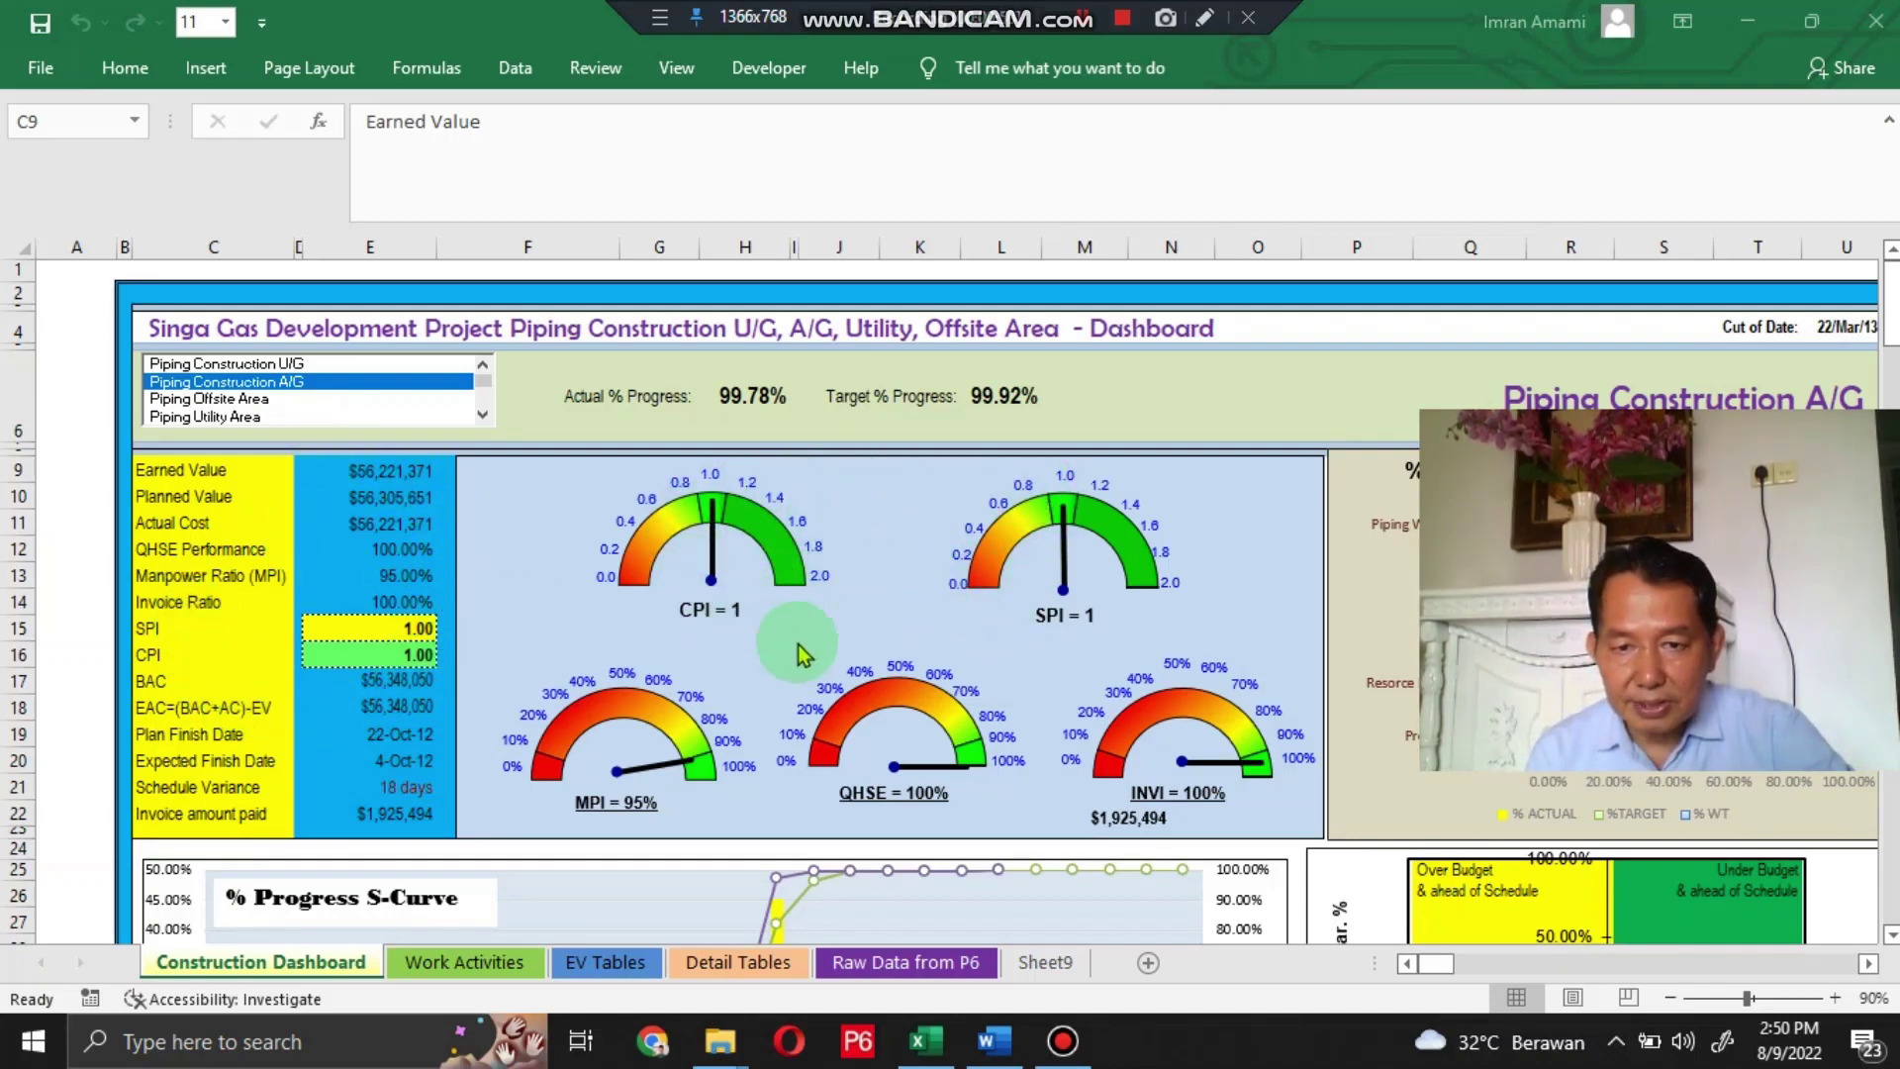
{"action": "left_click_drag", "start_coordinate": [1441, 966], "coordinate": [1454, 967]}
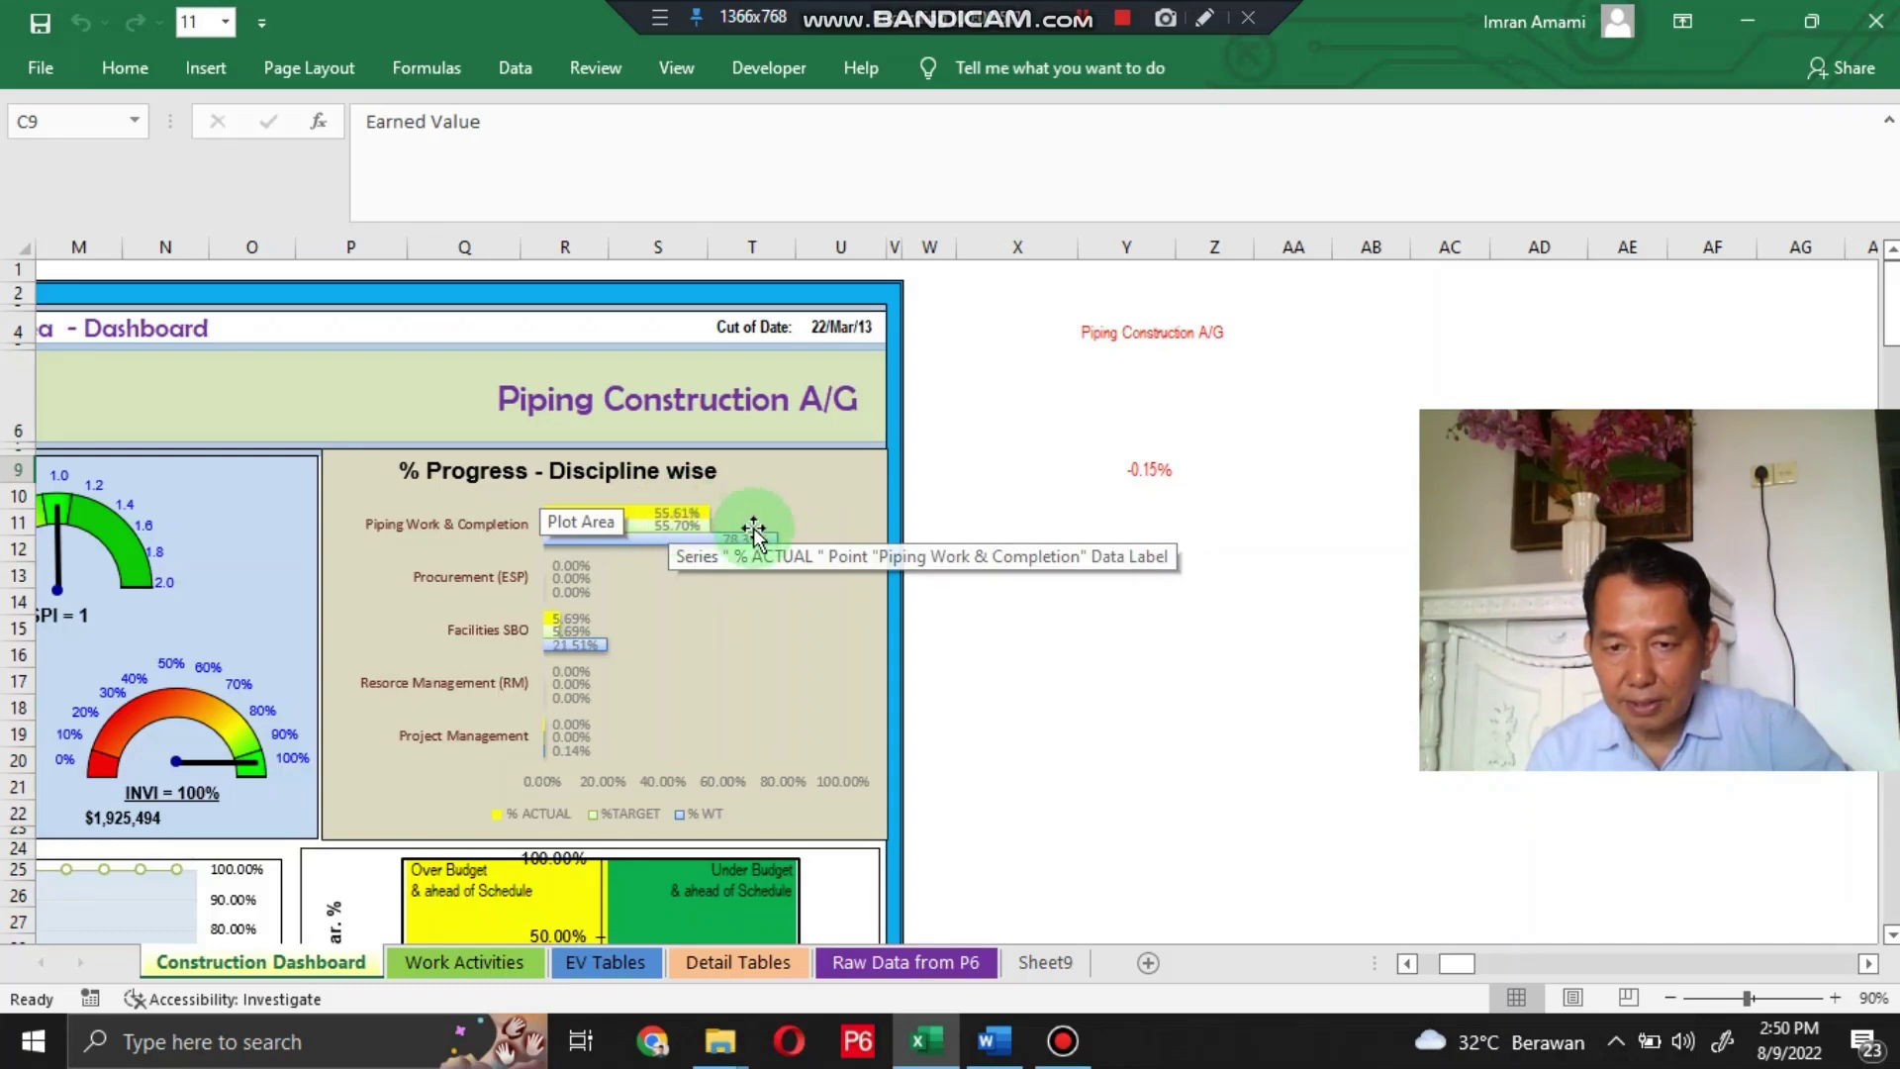
{"action": "left_click_drag", "start_coordinate": [1443, 965], "coordinate": [1407, 967]}
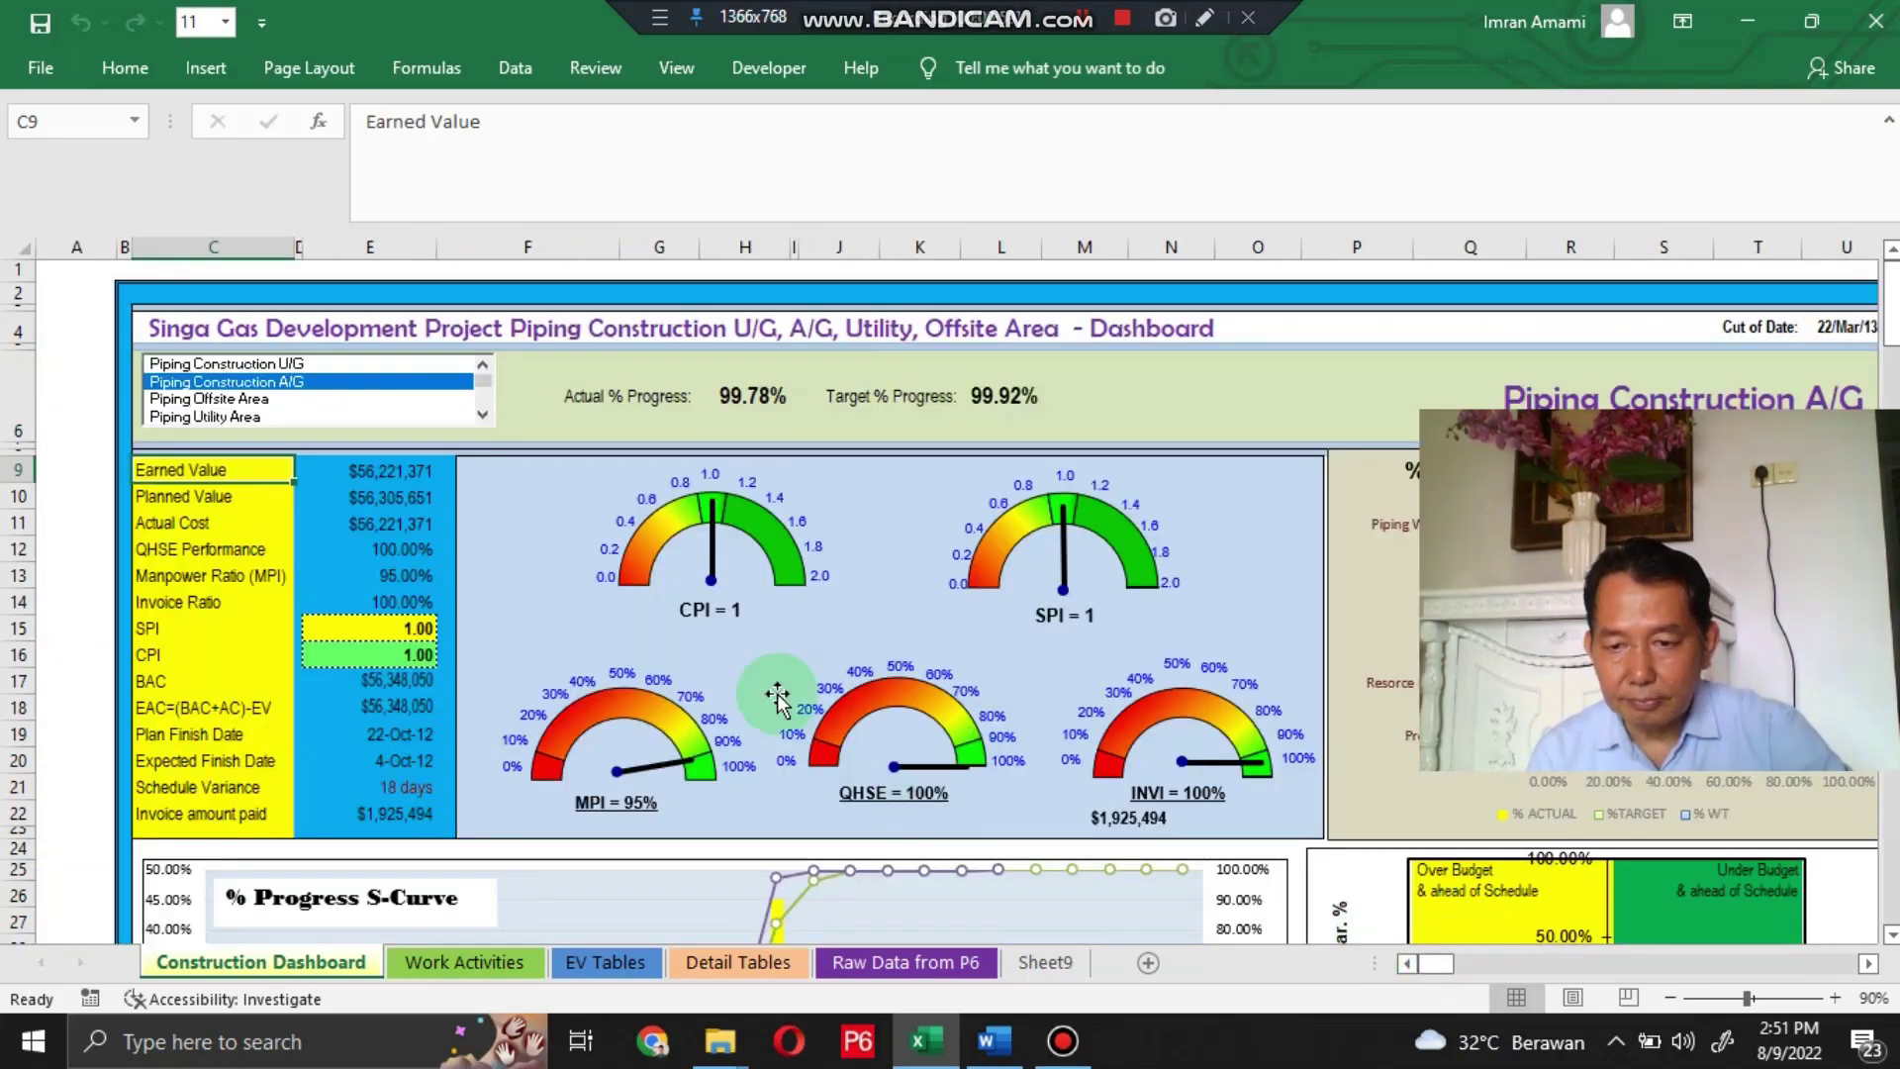
{"action": "scroll", "coordinate": [763, 636], "scroll_direction": "down", "scroll_amount": 5}
{"action": "scroll", "coordinate": [776, 653], "scroll_direction": "down", "scroll_amount": 1}
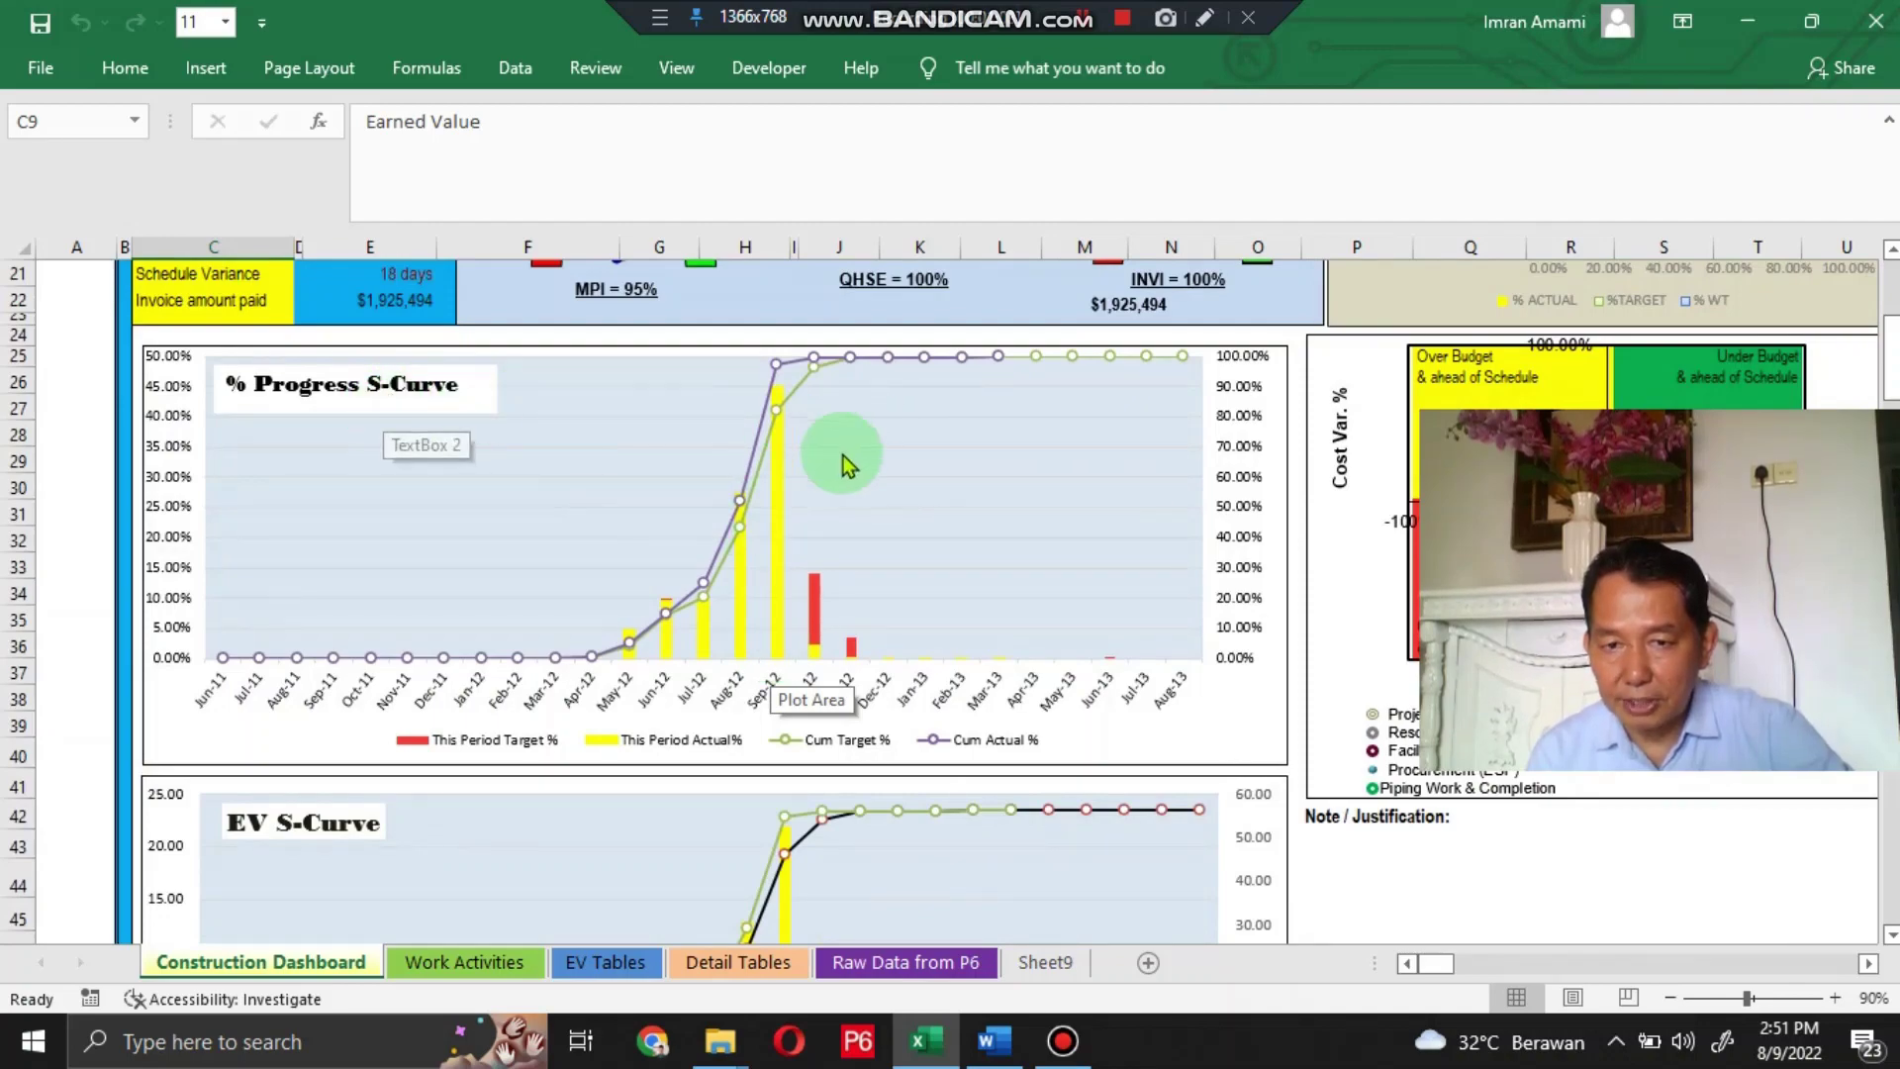
{"action": "scroll", "coordinate": [580, 680], "scroll_direction": "down", "scroll_amount": 3}
{"action": "scroll", "coordinate": [578, 683], "scroll_direction": "down", "scroll_amount": 4}
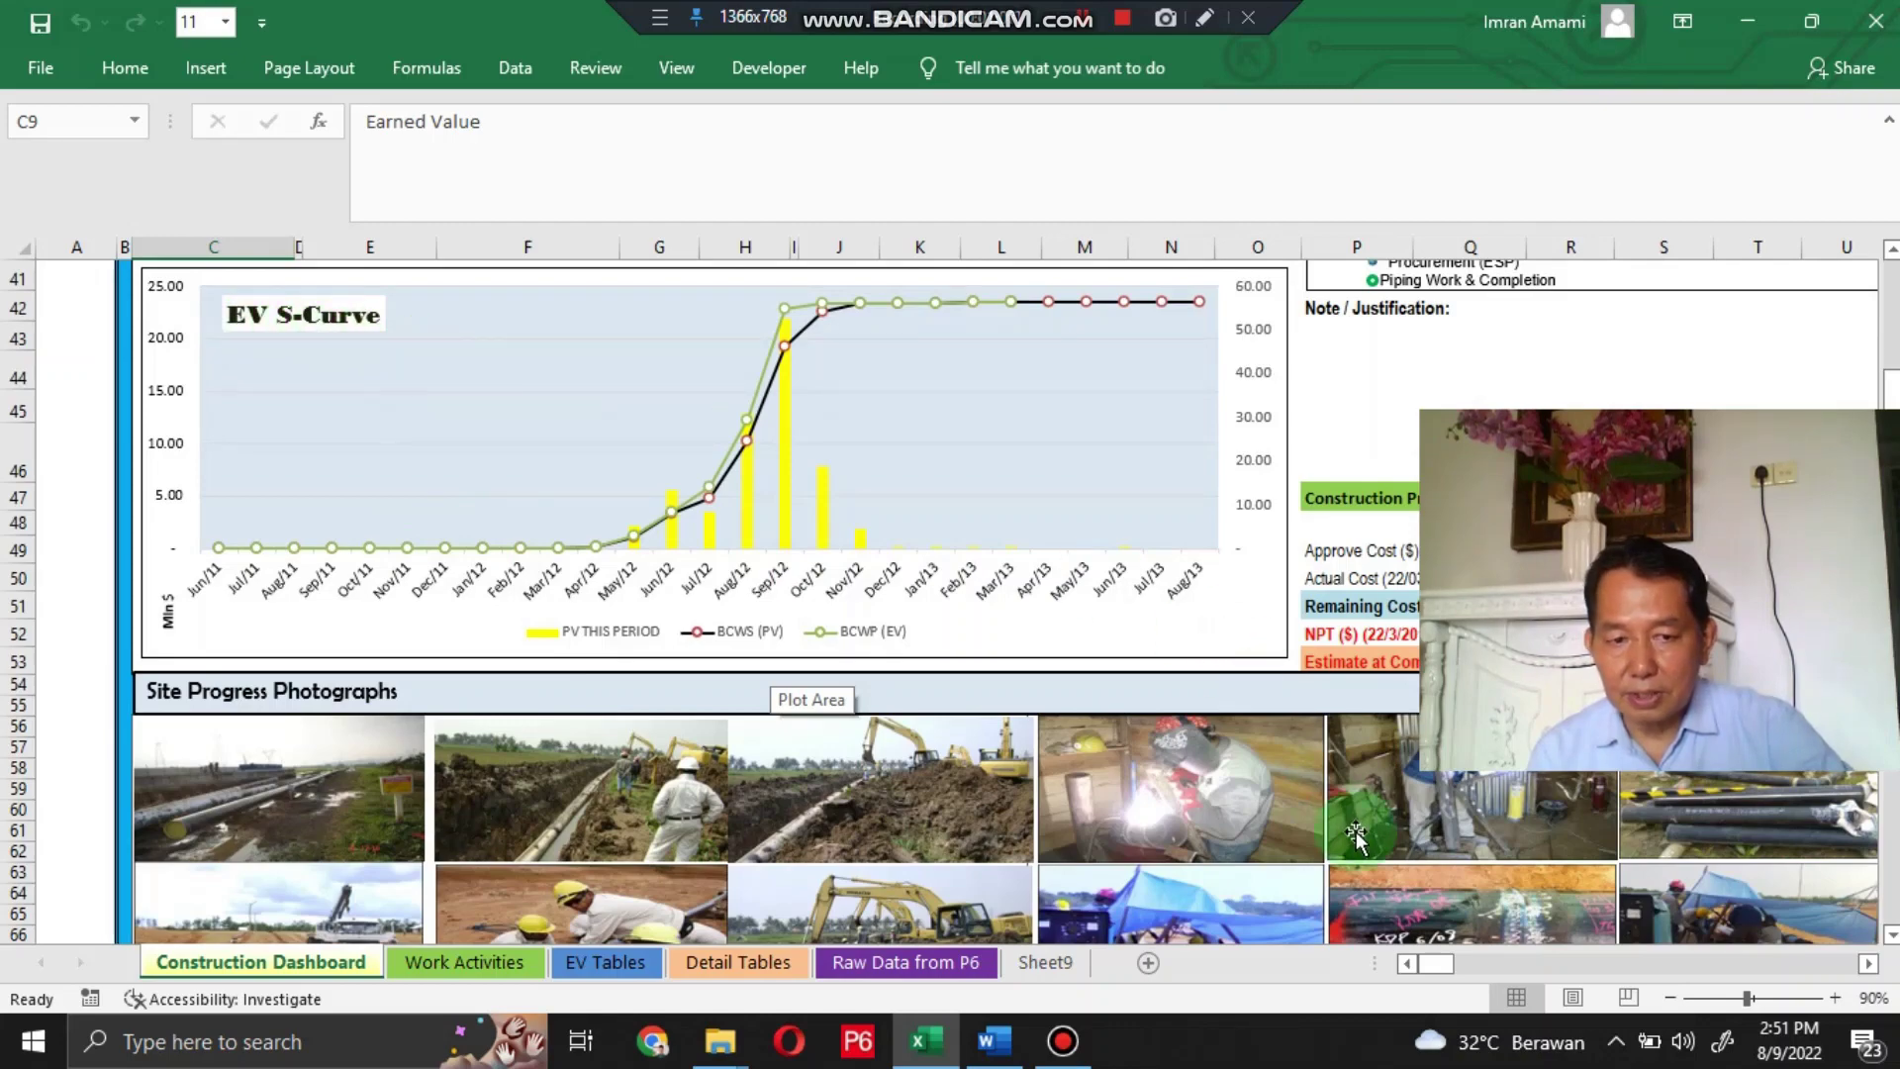
{"action": "mouse_move", "coordinate": [1440, 966]}
{"action": "left_mouse_down"}
{"action": "mouse_move", "coordinate": [1472, 969]}
{"action": "mouse_move", "coordinate": [1455, 967]}
{"action": "left_mouse_up"}
{"action": "scroll", "coordinate": [1215, 803], "scroll_direction": "up", "scroll_amount": 4}
{"action": "scroll", "coordinate": [1199, 777], "scroll_direction": "up", "scroll_amount": 4}
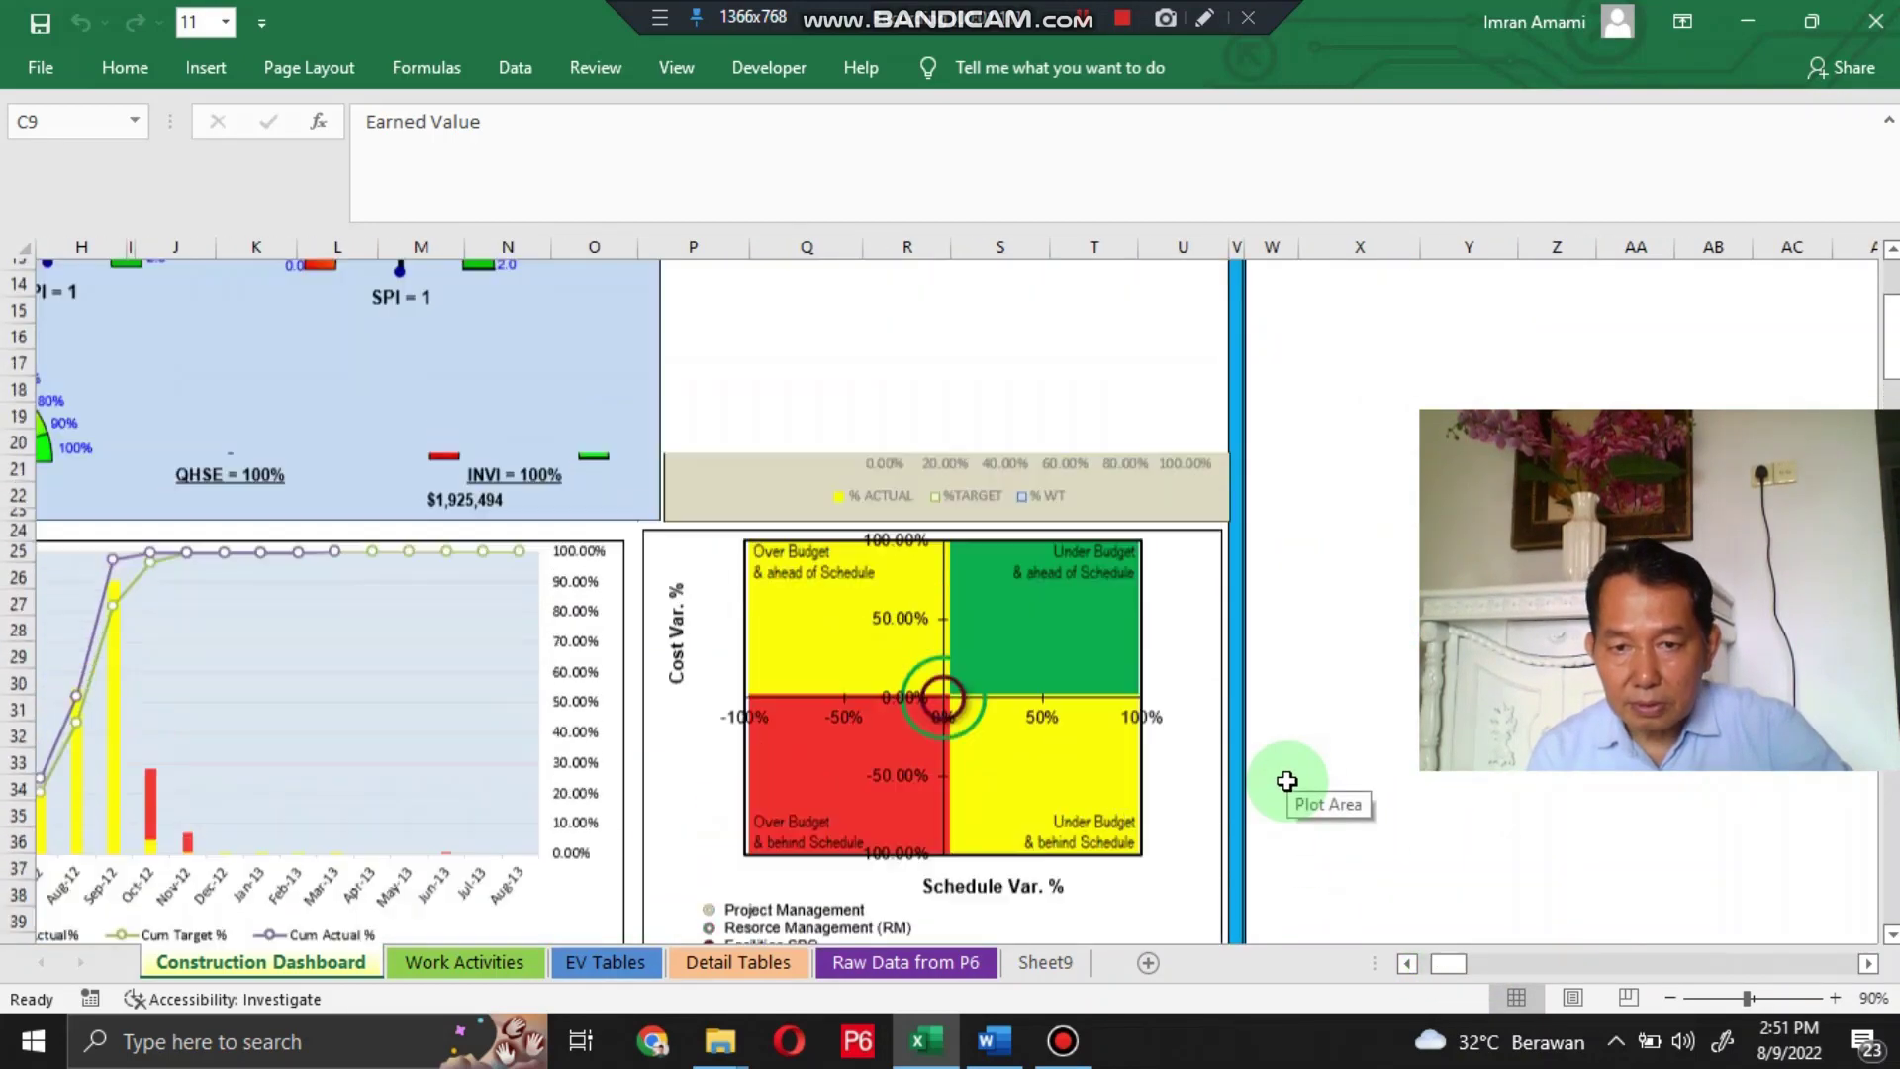
{"action": "scroll", "coordinate": [1287, 782], "scroll_direction": "down", "scroll_amount": 1}
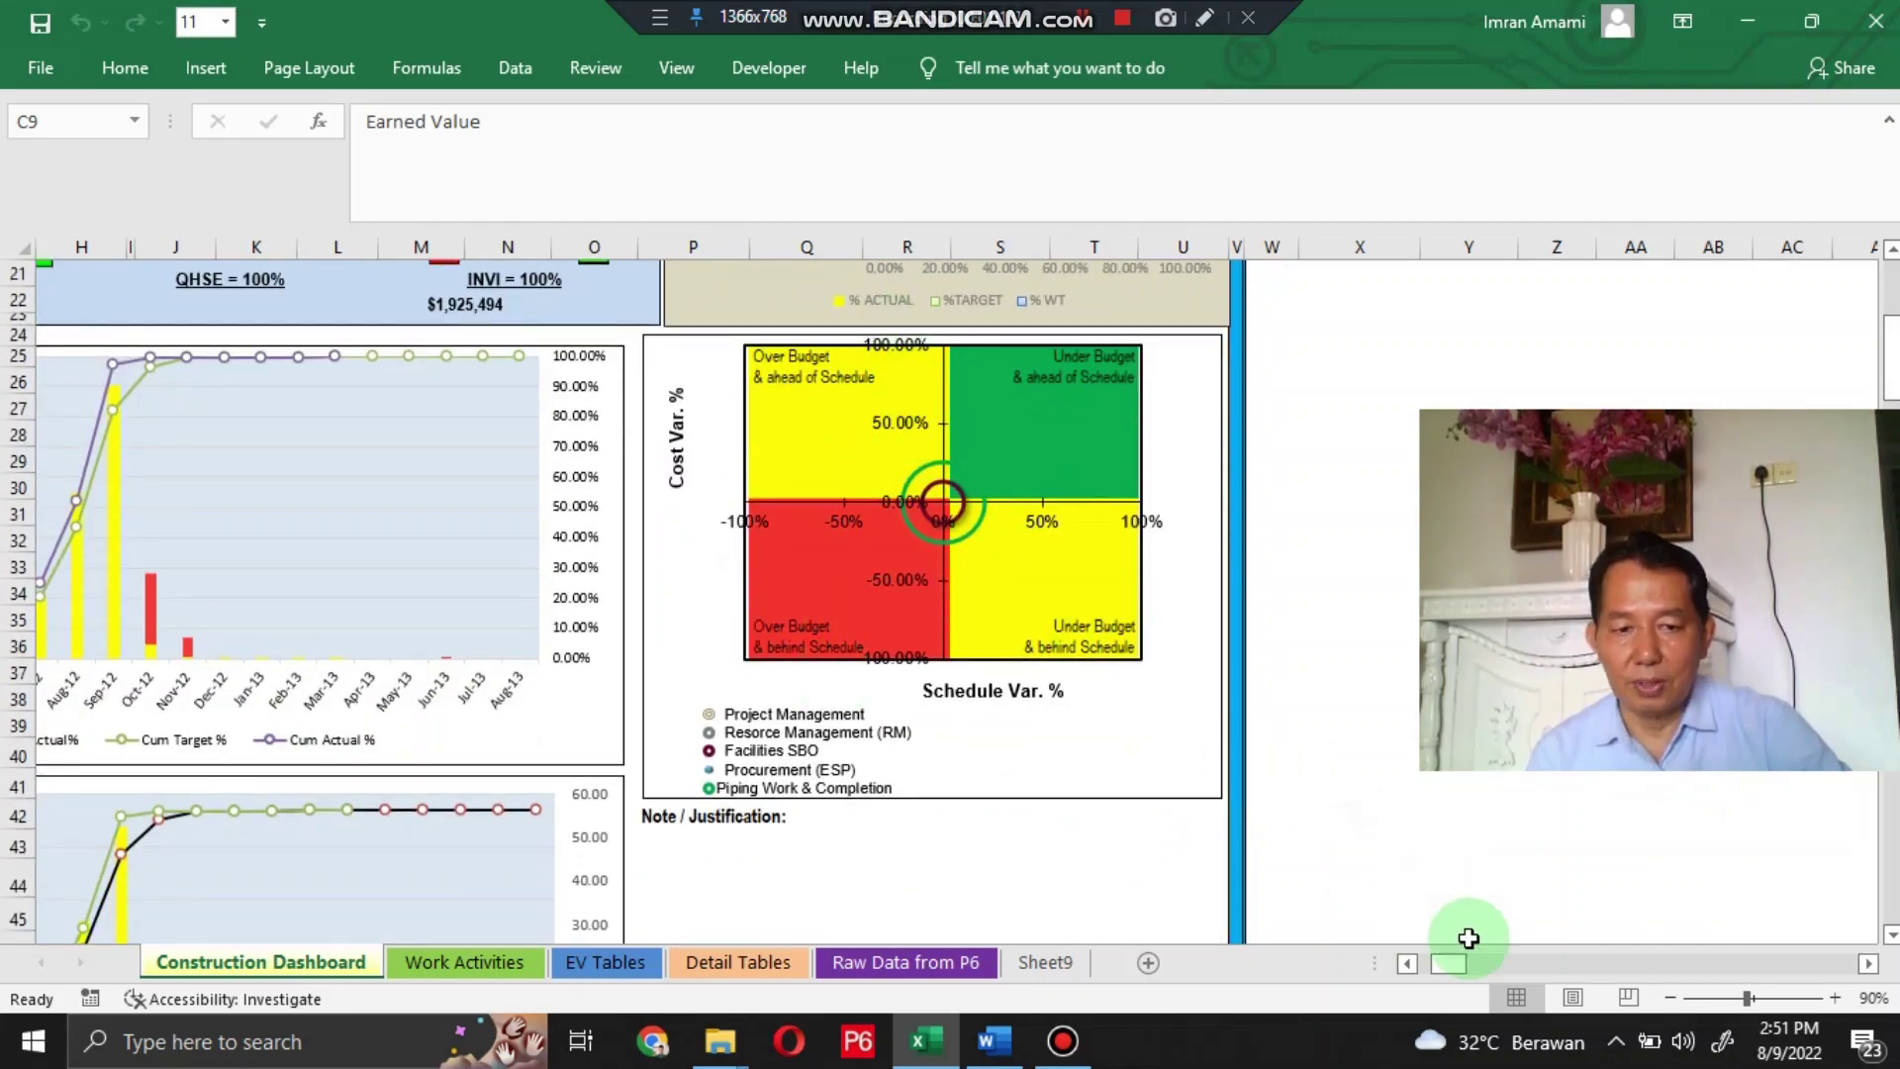
{"action": "left_click_drag", "start_coordinate": [1424, 975], "coordinate": [1415, 970]}
{"action": "scroll", "coordinate": [564, 729], "scroll_direction": "up", "scroll_amount": 1}
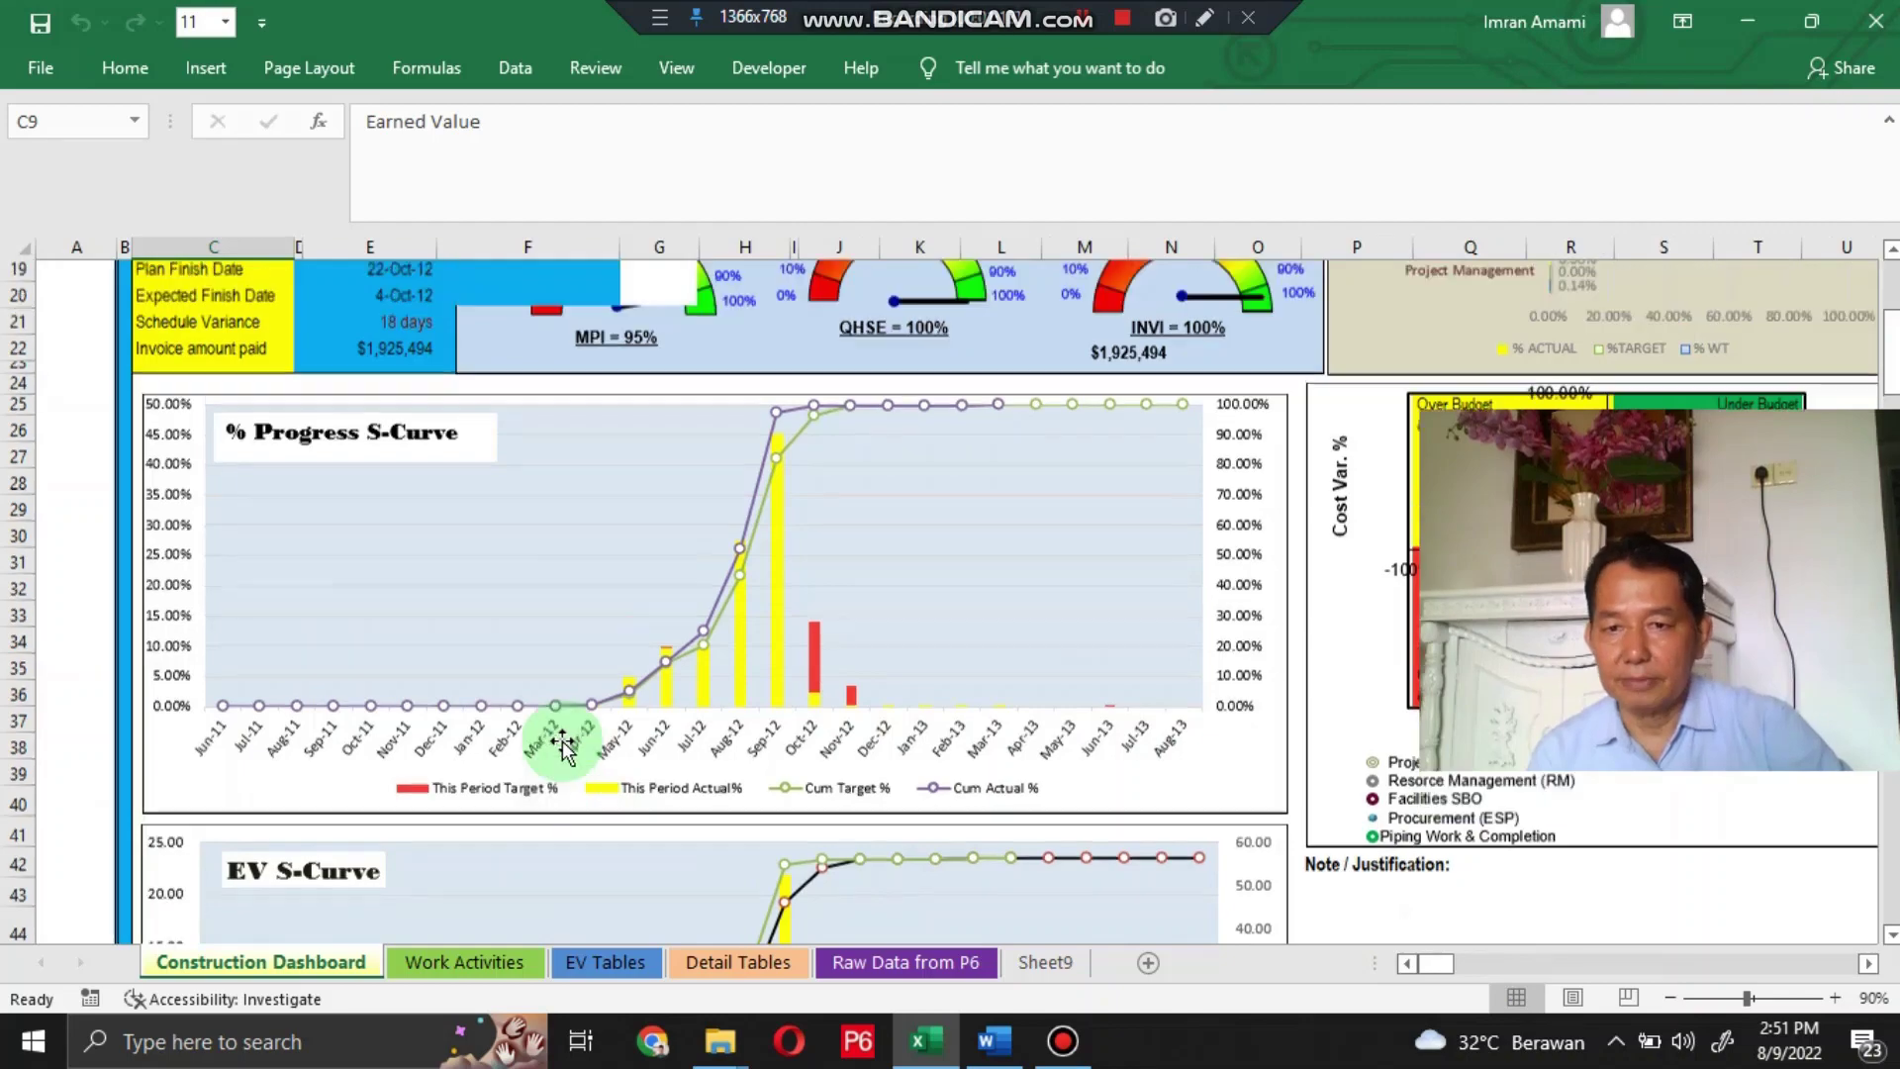
{"action": "scroll", "coordinate": [560, 742], "scroll_direction": "up", "scroll_amount": 6}
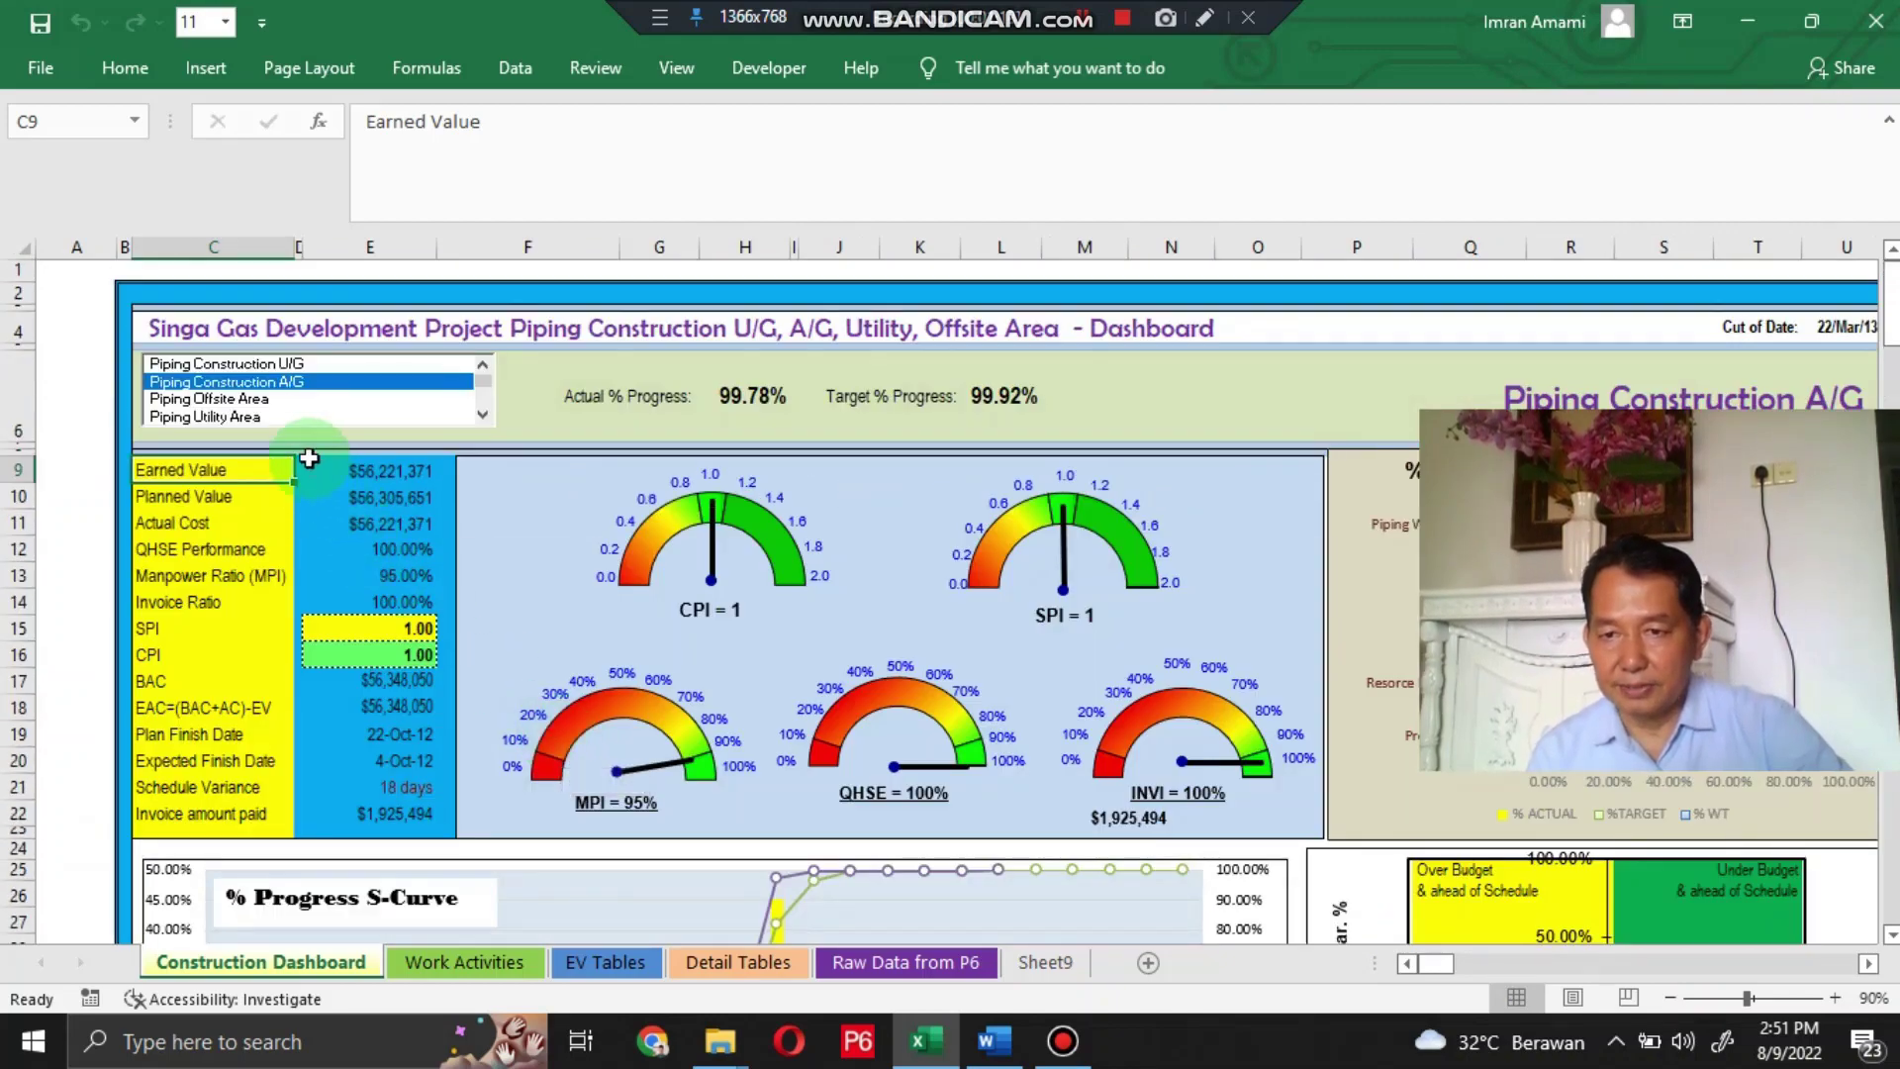
Step: Switch the dashboard area to Piping Construction U/G
{"action": "left_click", "coordinate": [258, 365]}
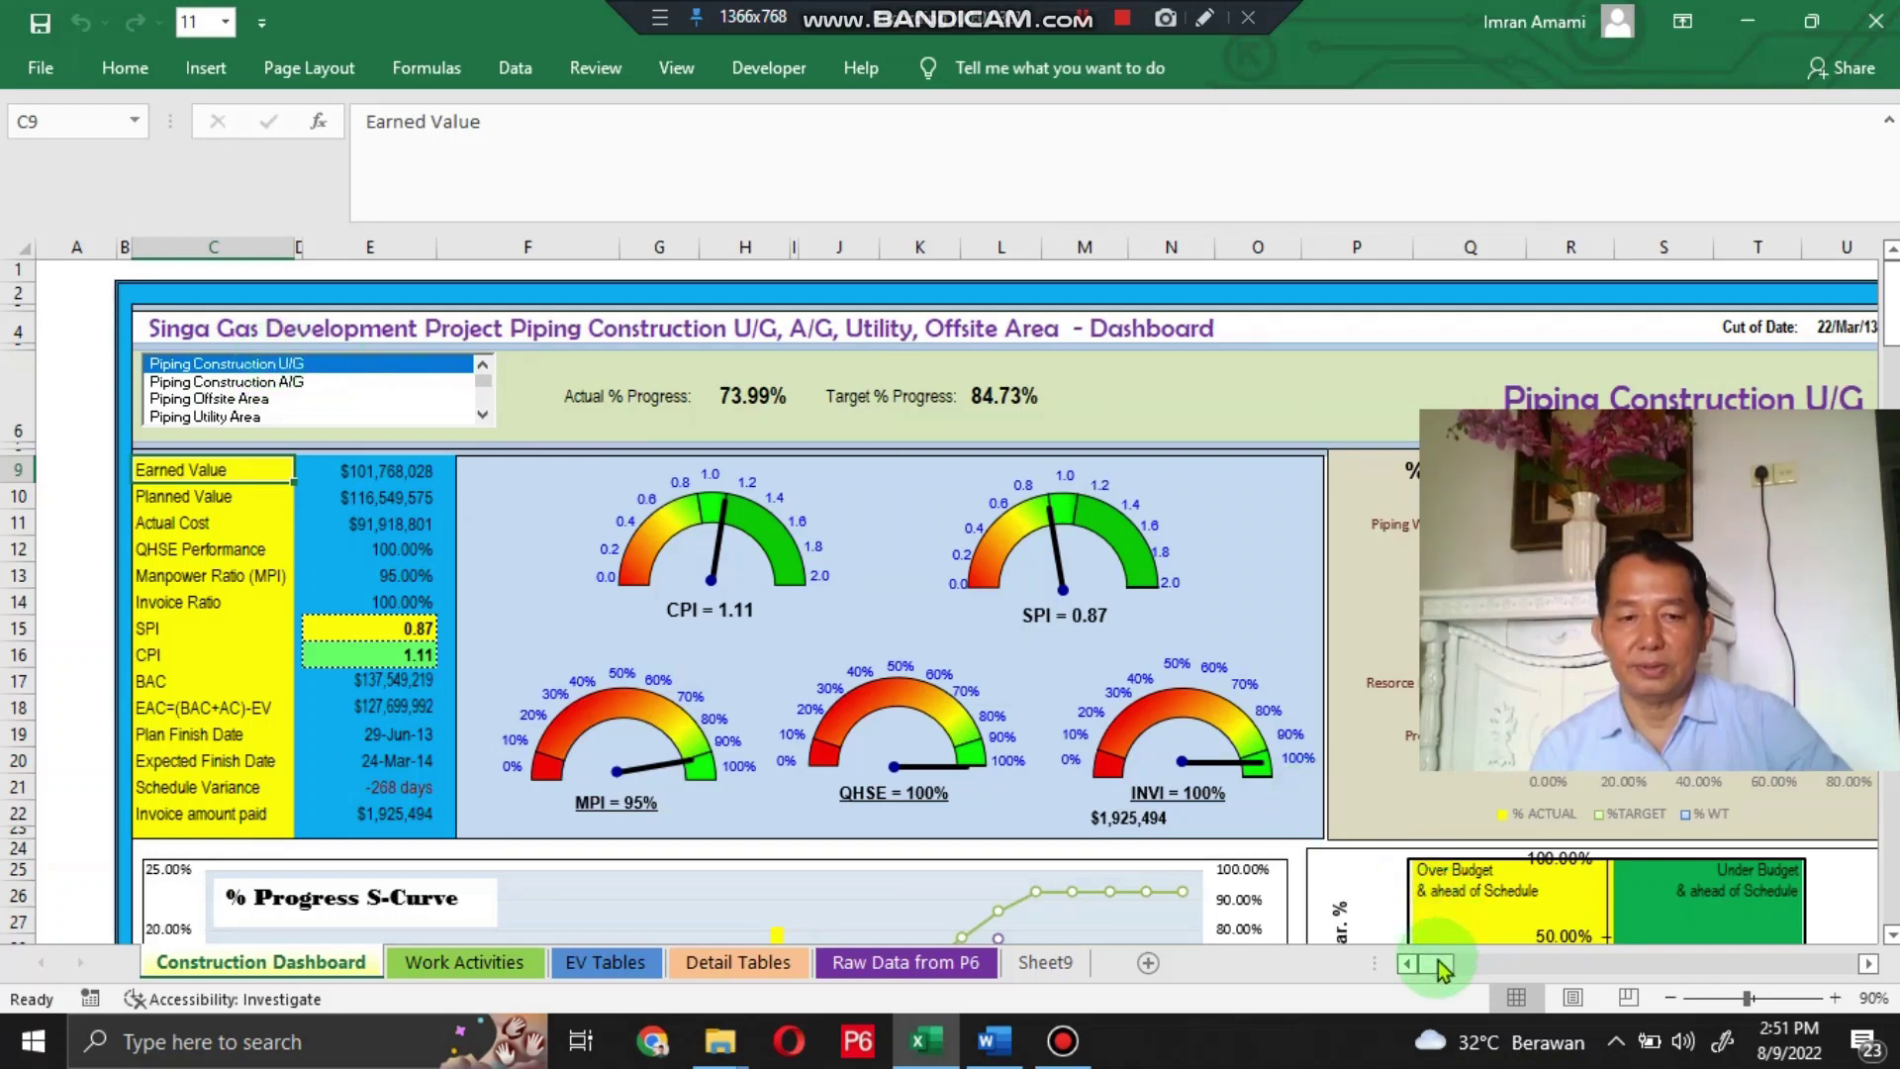
{"action": "left_click_drag", "start_coordinate": [1436, 962], "coordinate": [1431, 965]}
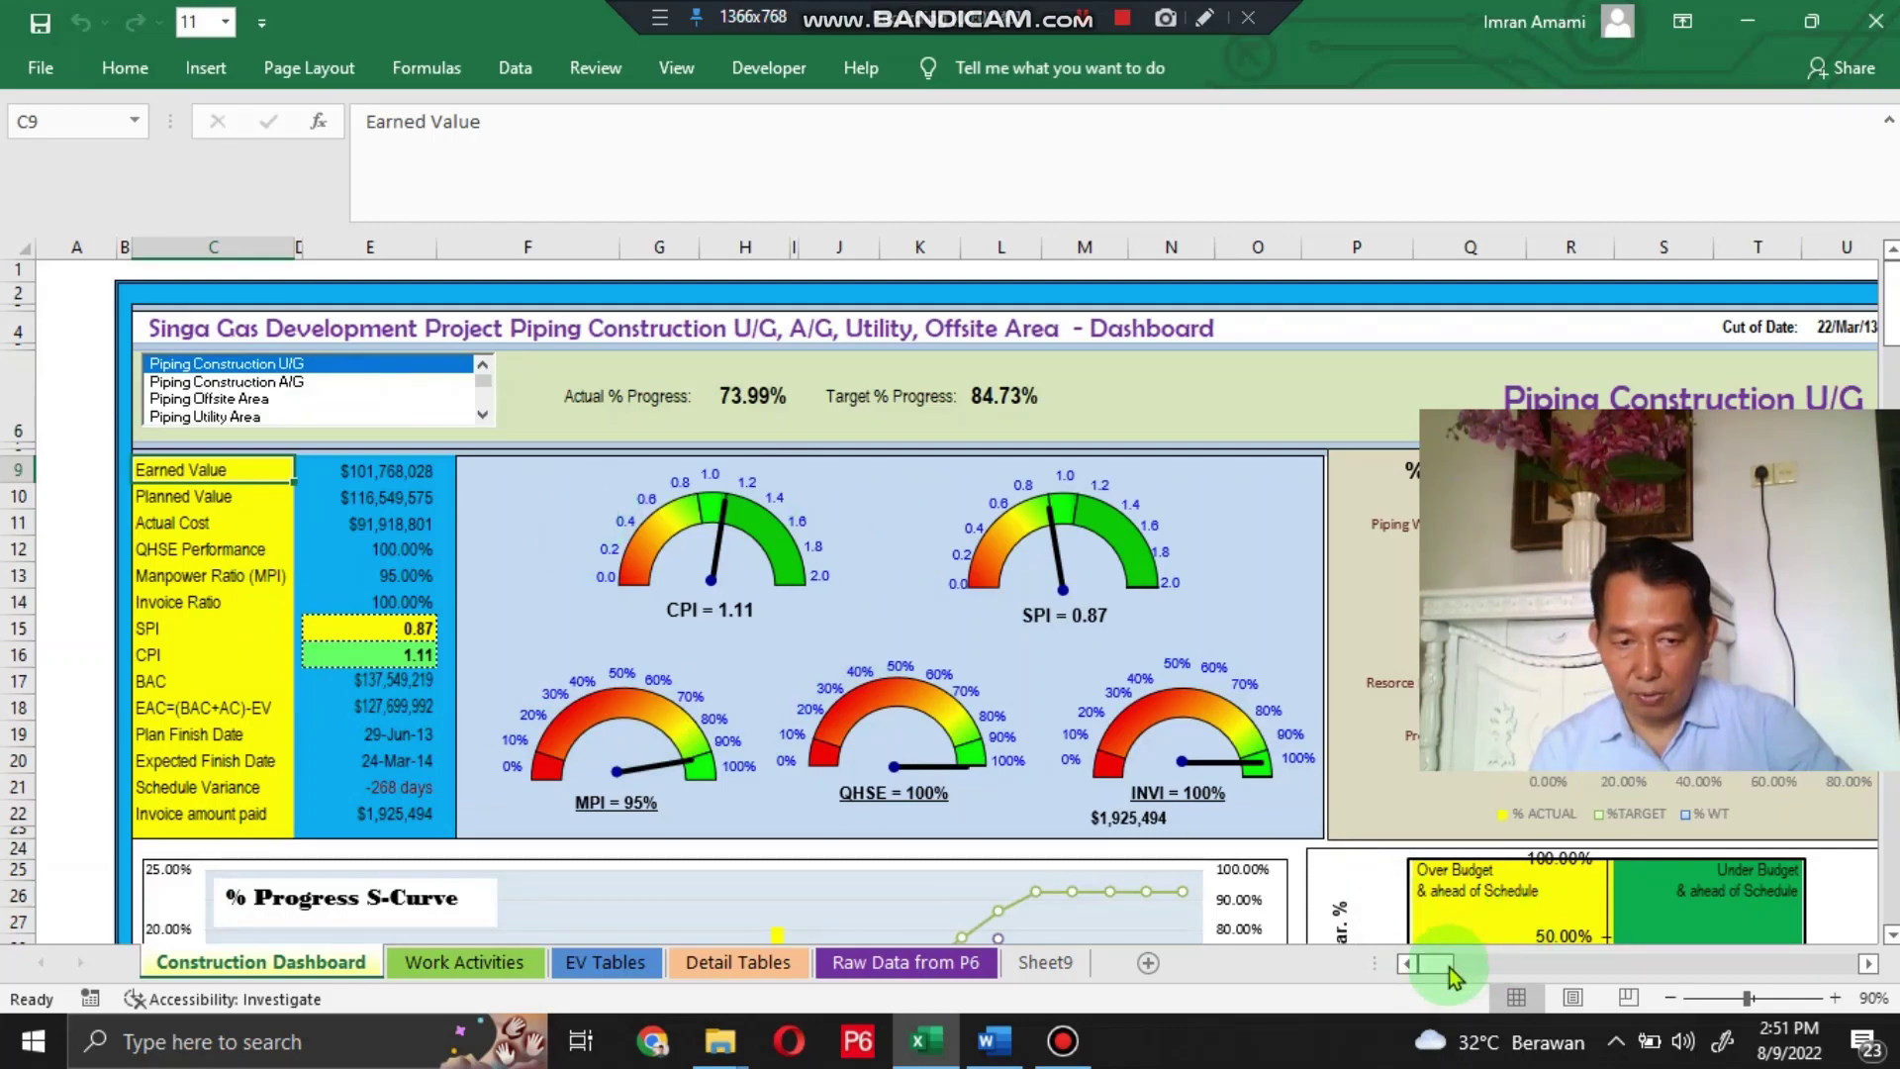
{"action": "left_click_drag", "start_coordinate": [1450, 972], "coordinate": [1463, 968]}
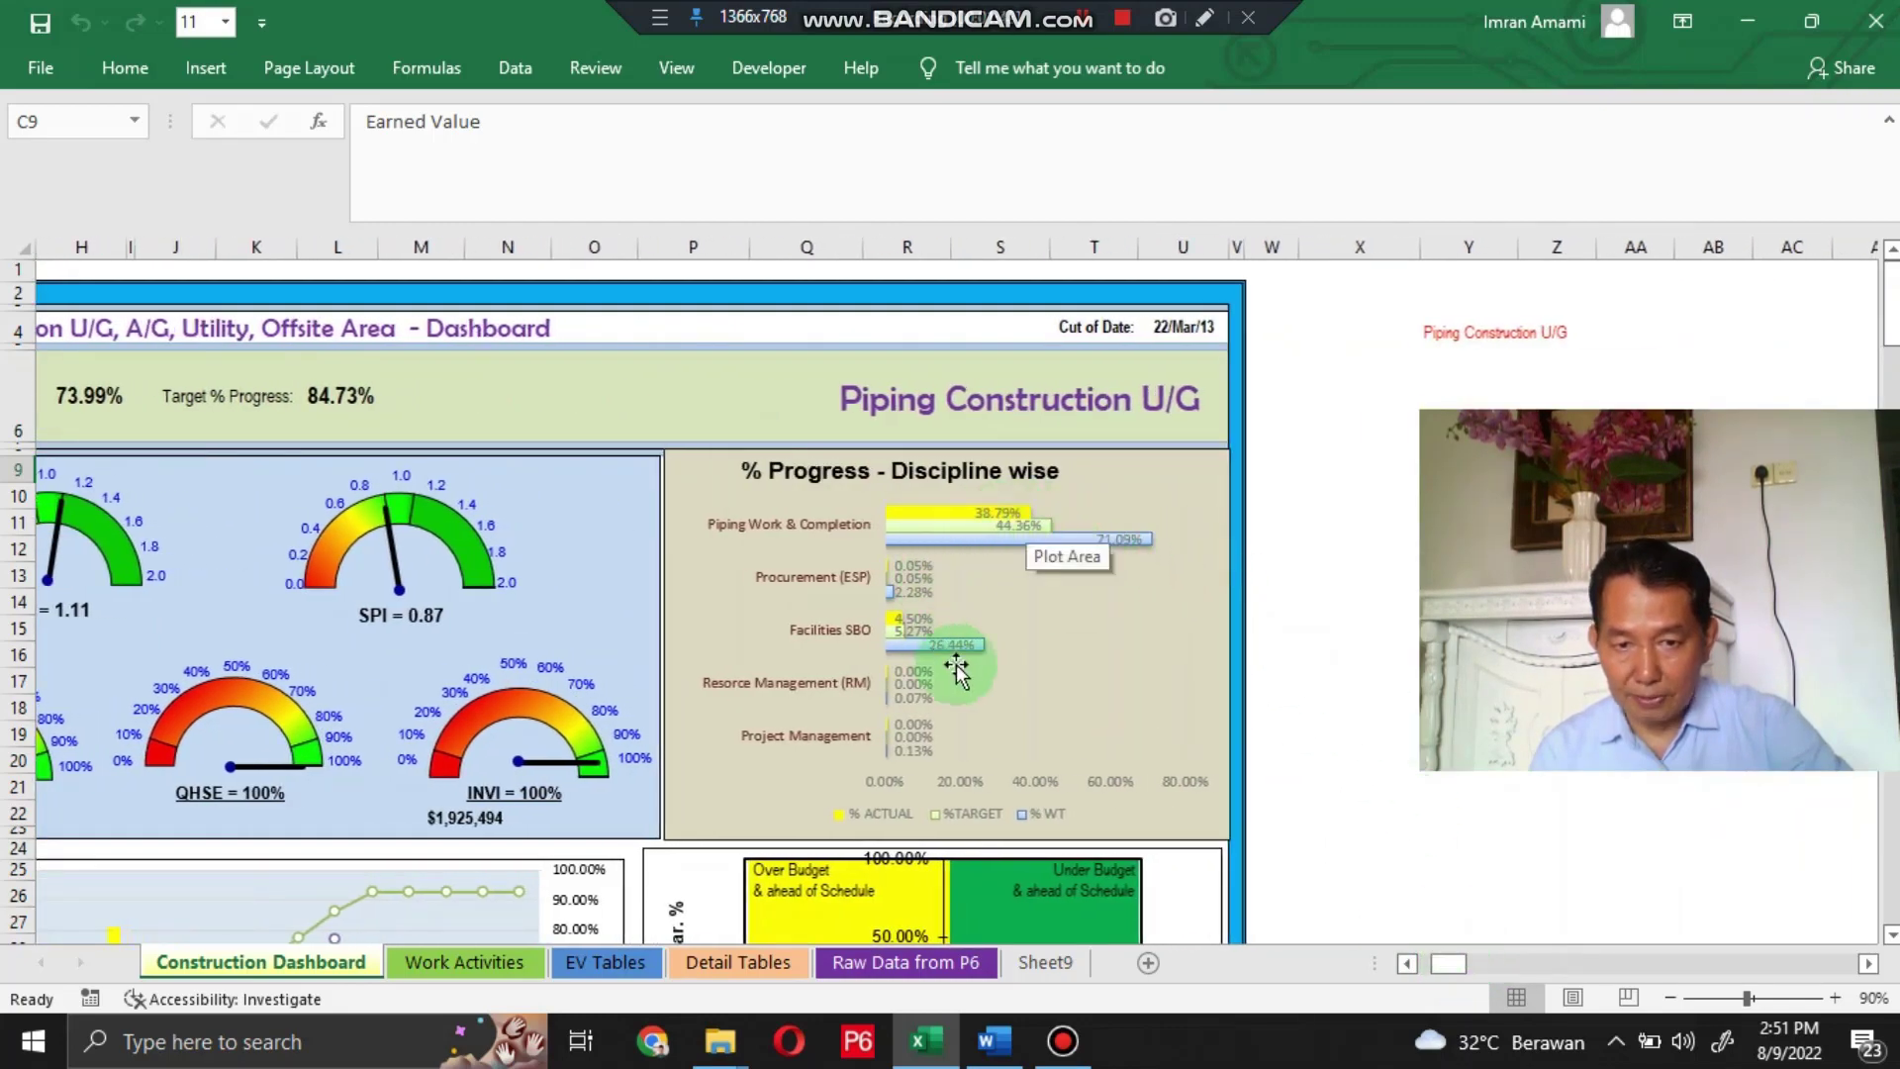
{"action": "left_click_drag", "start_coordinate": [1455, 964], "coordinate": [1437, 964]}
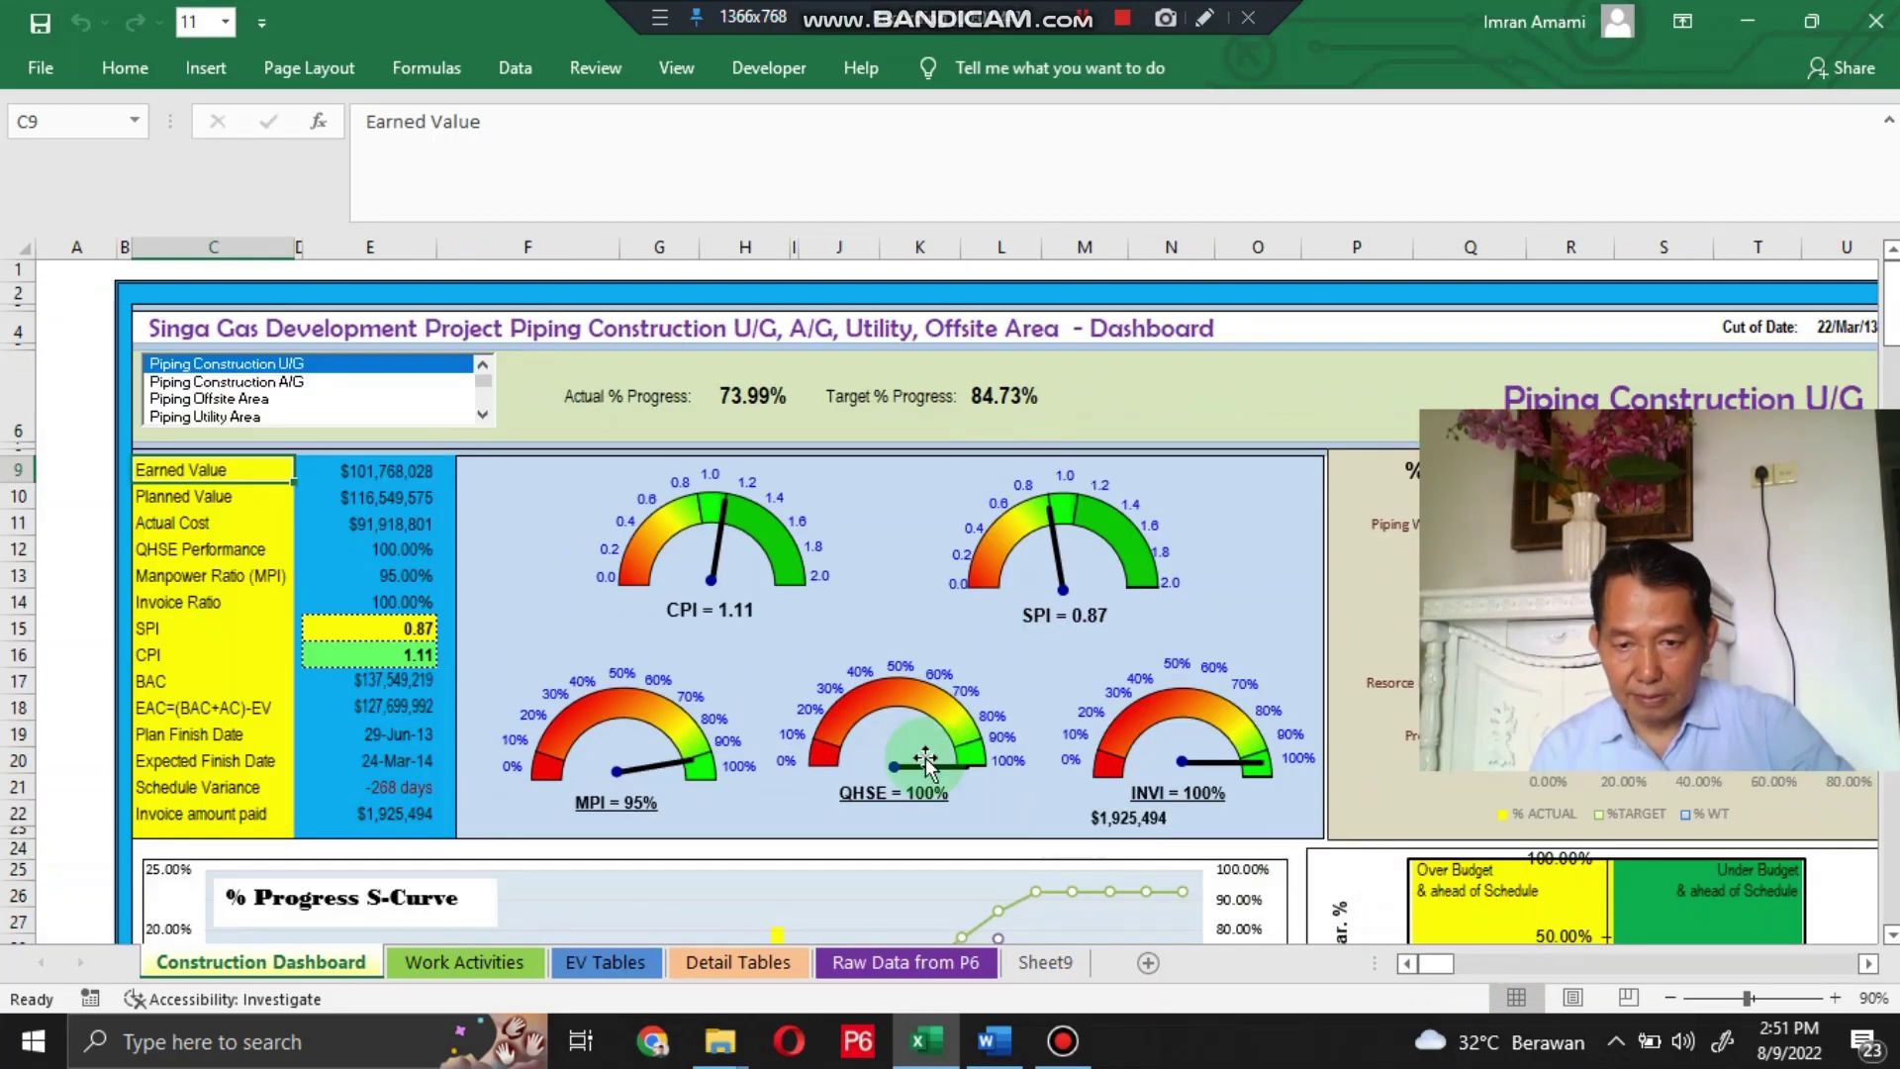
Step: Scroll down through the S-curves and quadrant chart, then back to the top
{"action": "scroll", "coordinate": [653, 633], "scroll_direction": "down", "scroll_amount": 2}
{"action": "scroll", "coordinate": [653, 633], "scroll_direction": "down", "scroll_amount": 5}
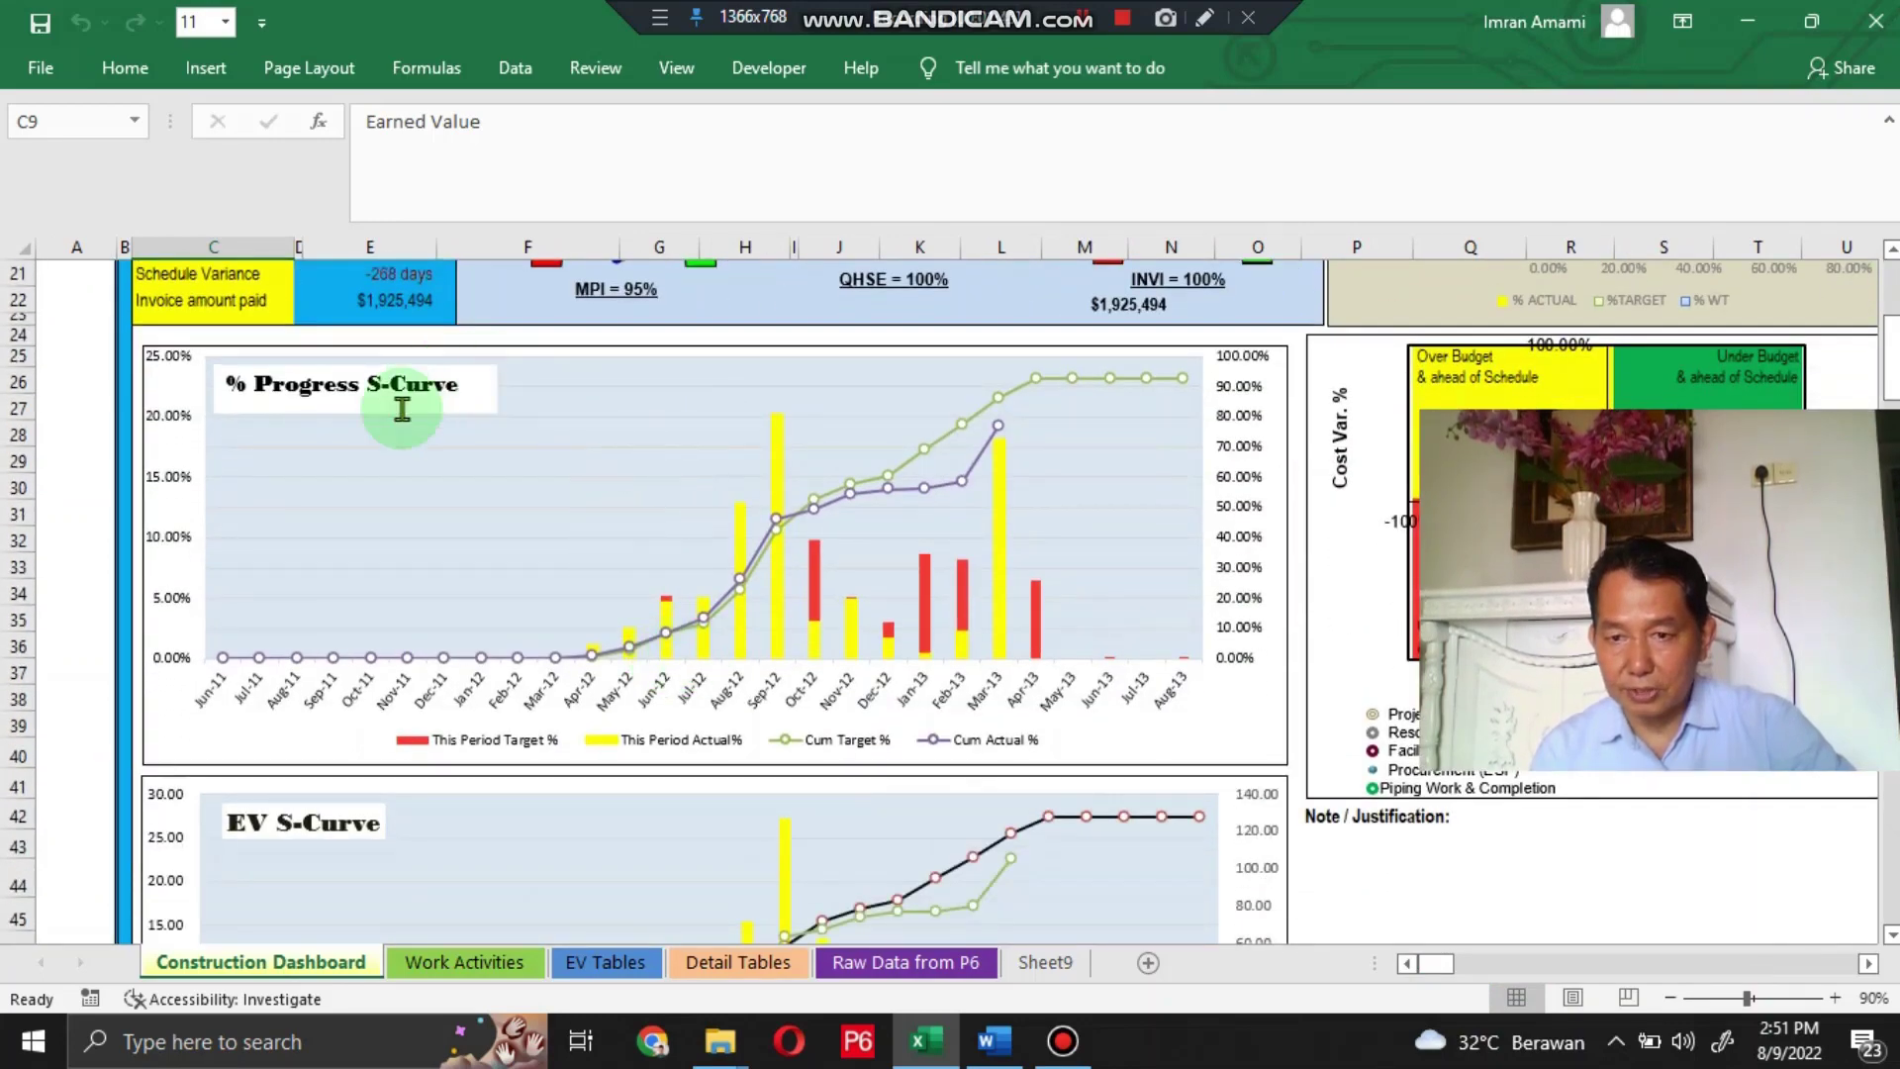
{"action": "scroll", "coordinate": [883, 752], "scroll_direction": "down", "scroll_amount": 3}
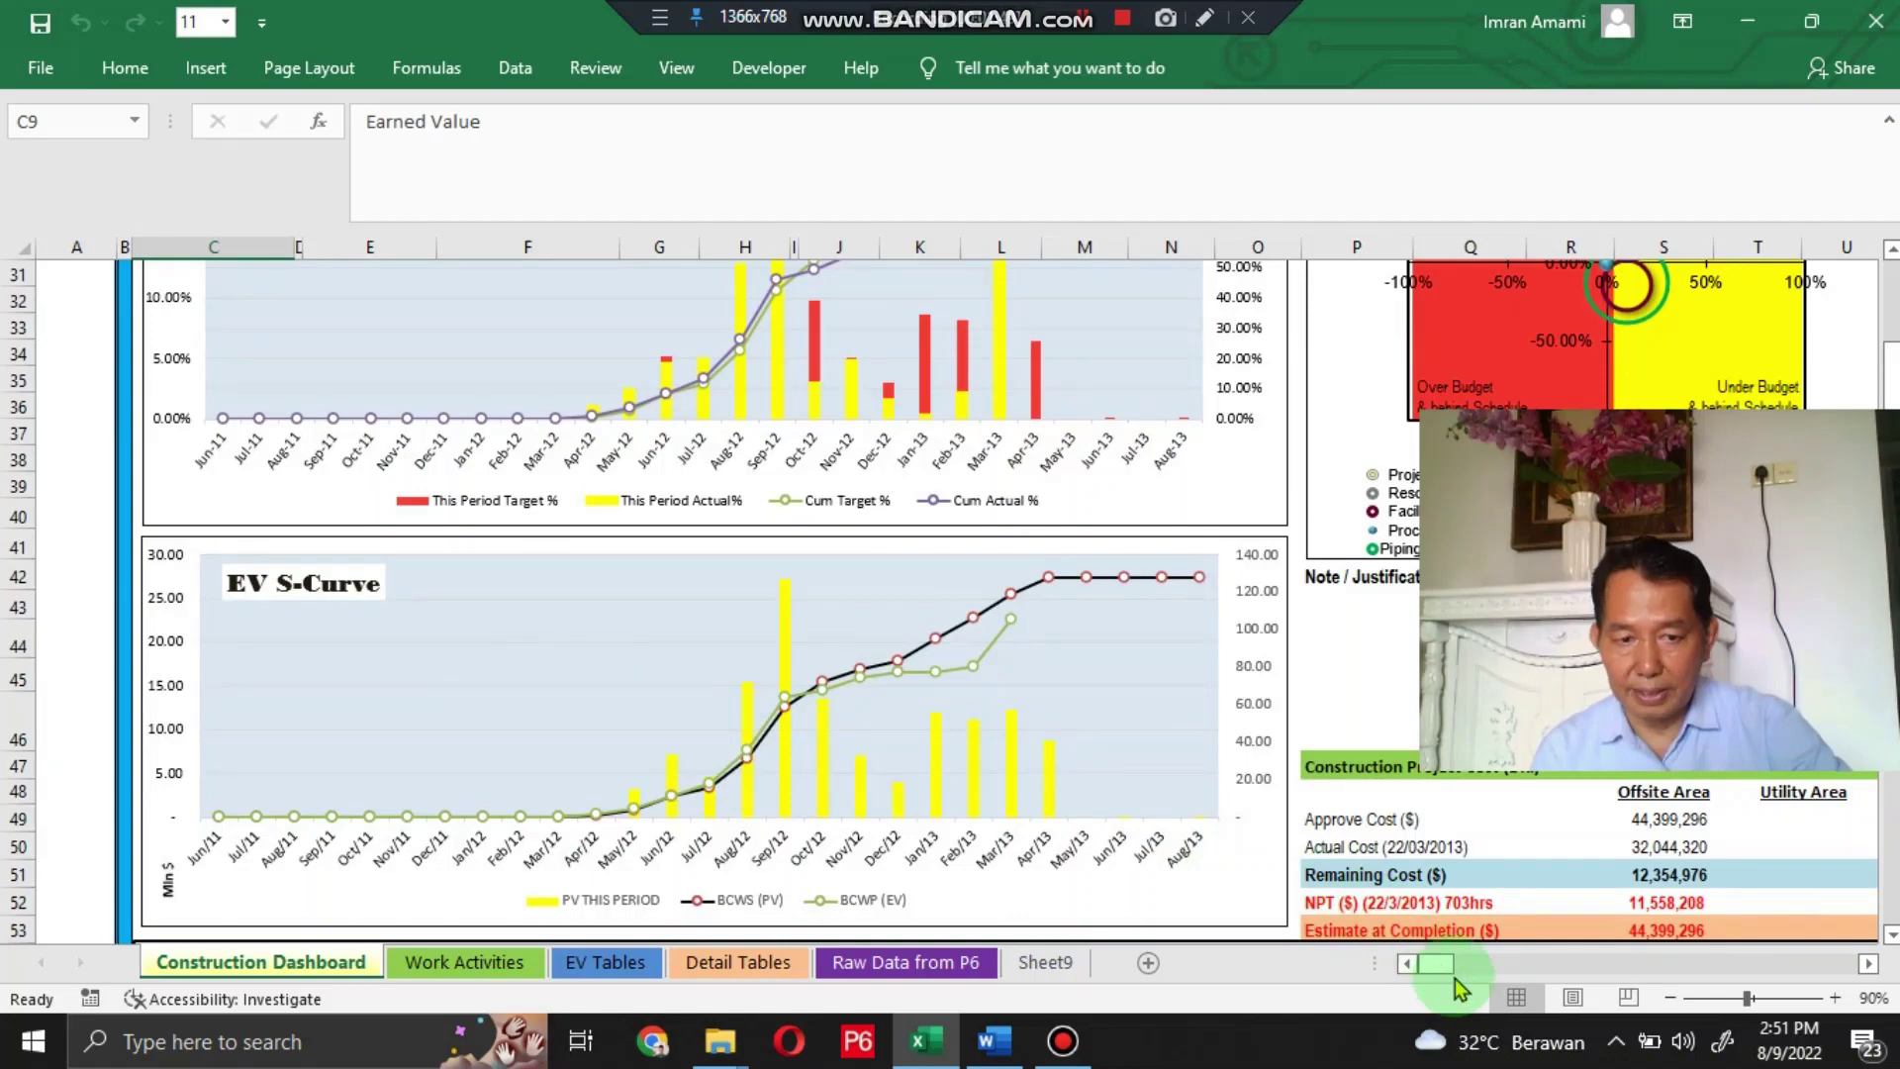
{"action": "left_click_drag", "start_coordinate": [1437, 964], "coordinate": [1452, 964]}
{"action": "scroll", "coordinate": [1306, 730], "scroll_direction": "up", "scroll_amount": 6}
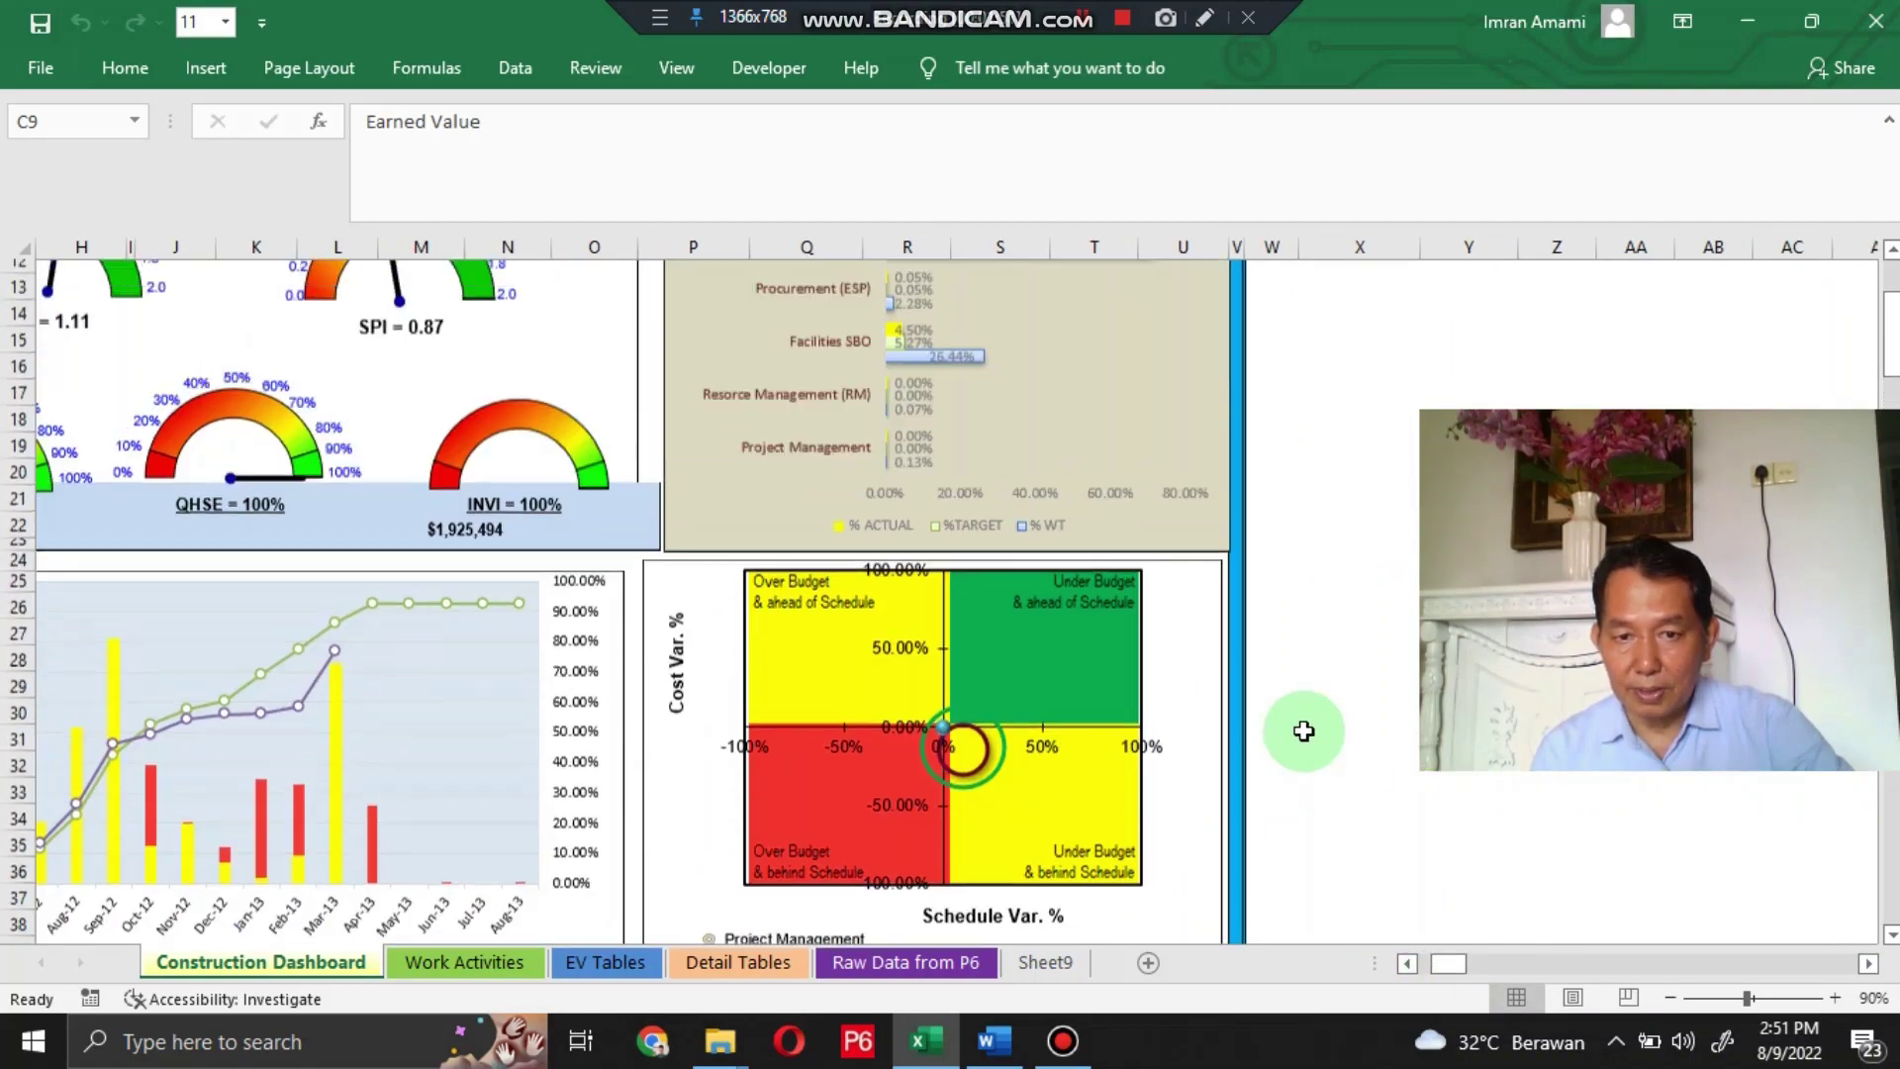
{"action": "scroll", "coordinate": [1302, 730], "scroll_direction": "down", "scroll_amount": 3}
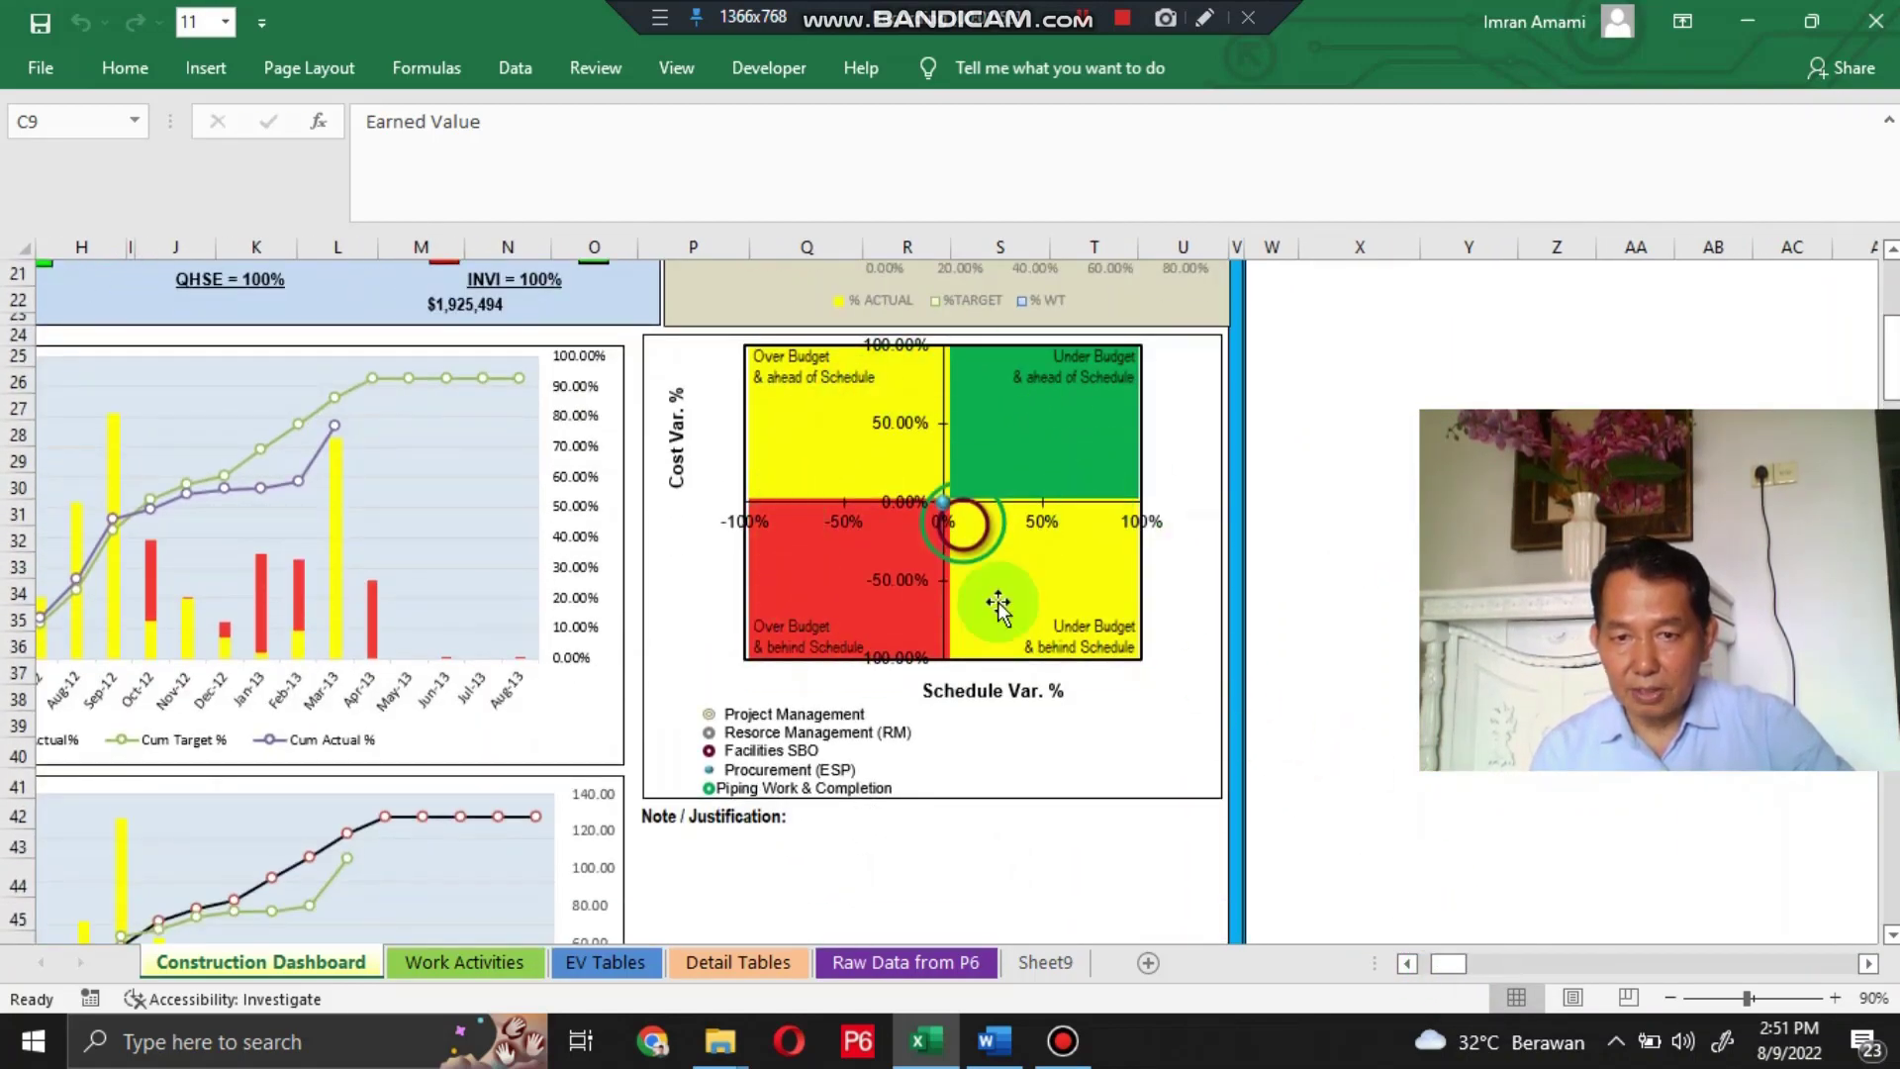
{"action": "left_click_drag", "start_coordinate": [1448, 965], "coordinate": [1425, 965]}
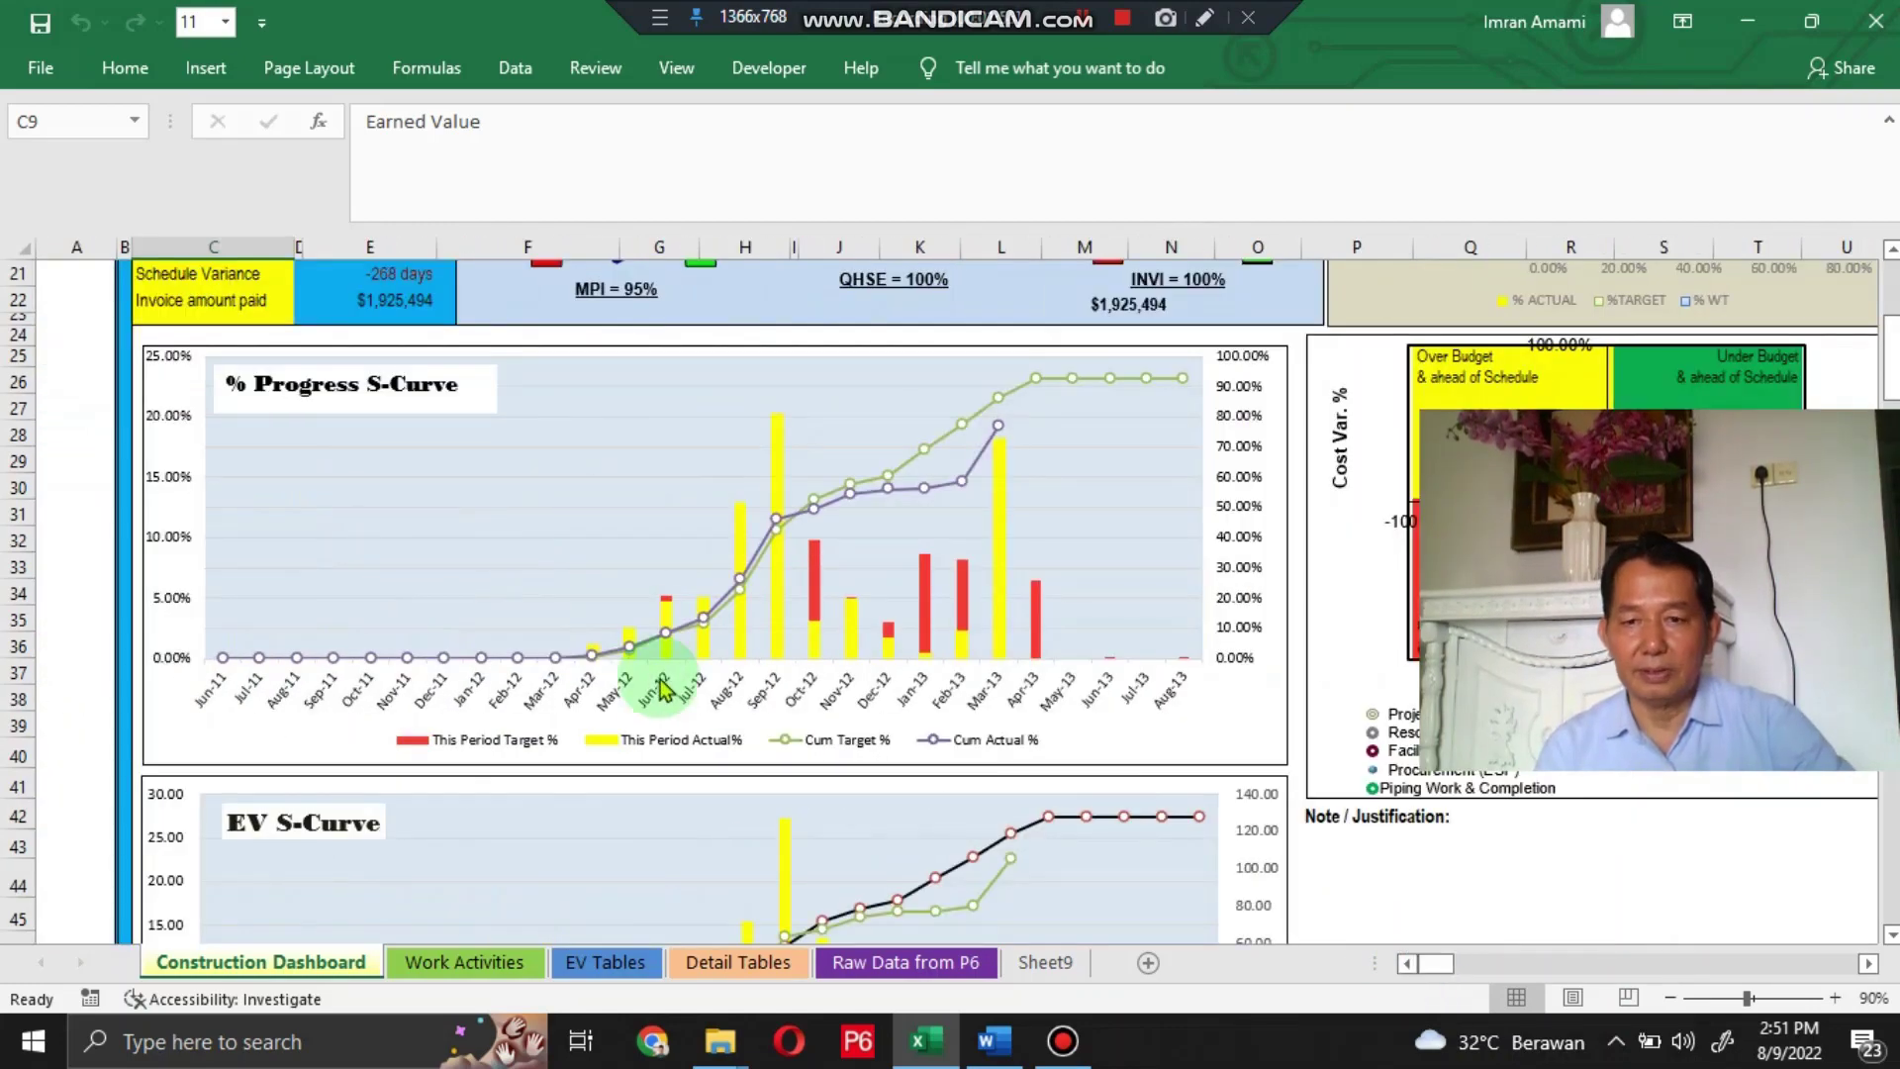
{"action": "scroll", "coordinate": [650, 681], "scroll_direction": "up", "scroll_amount": 7}
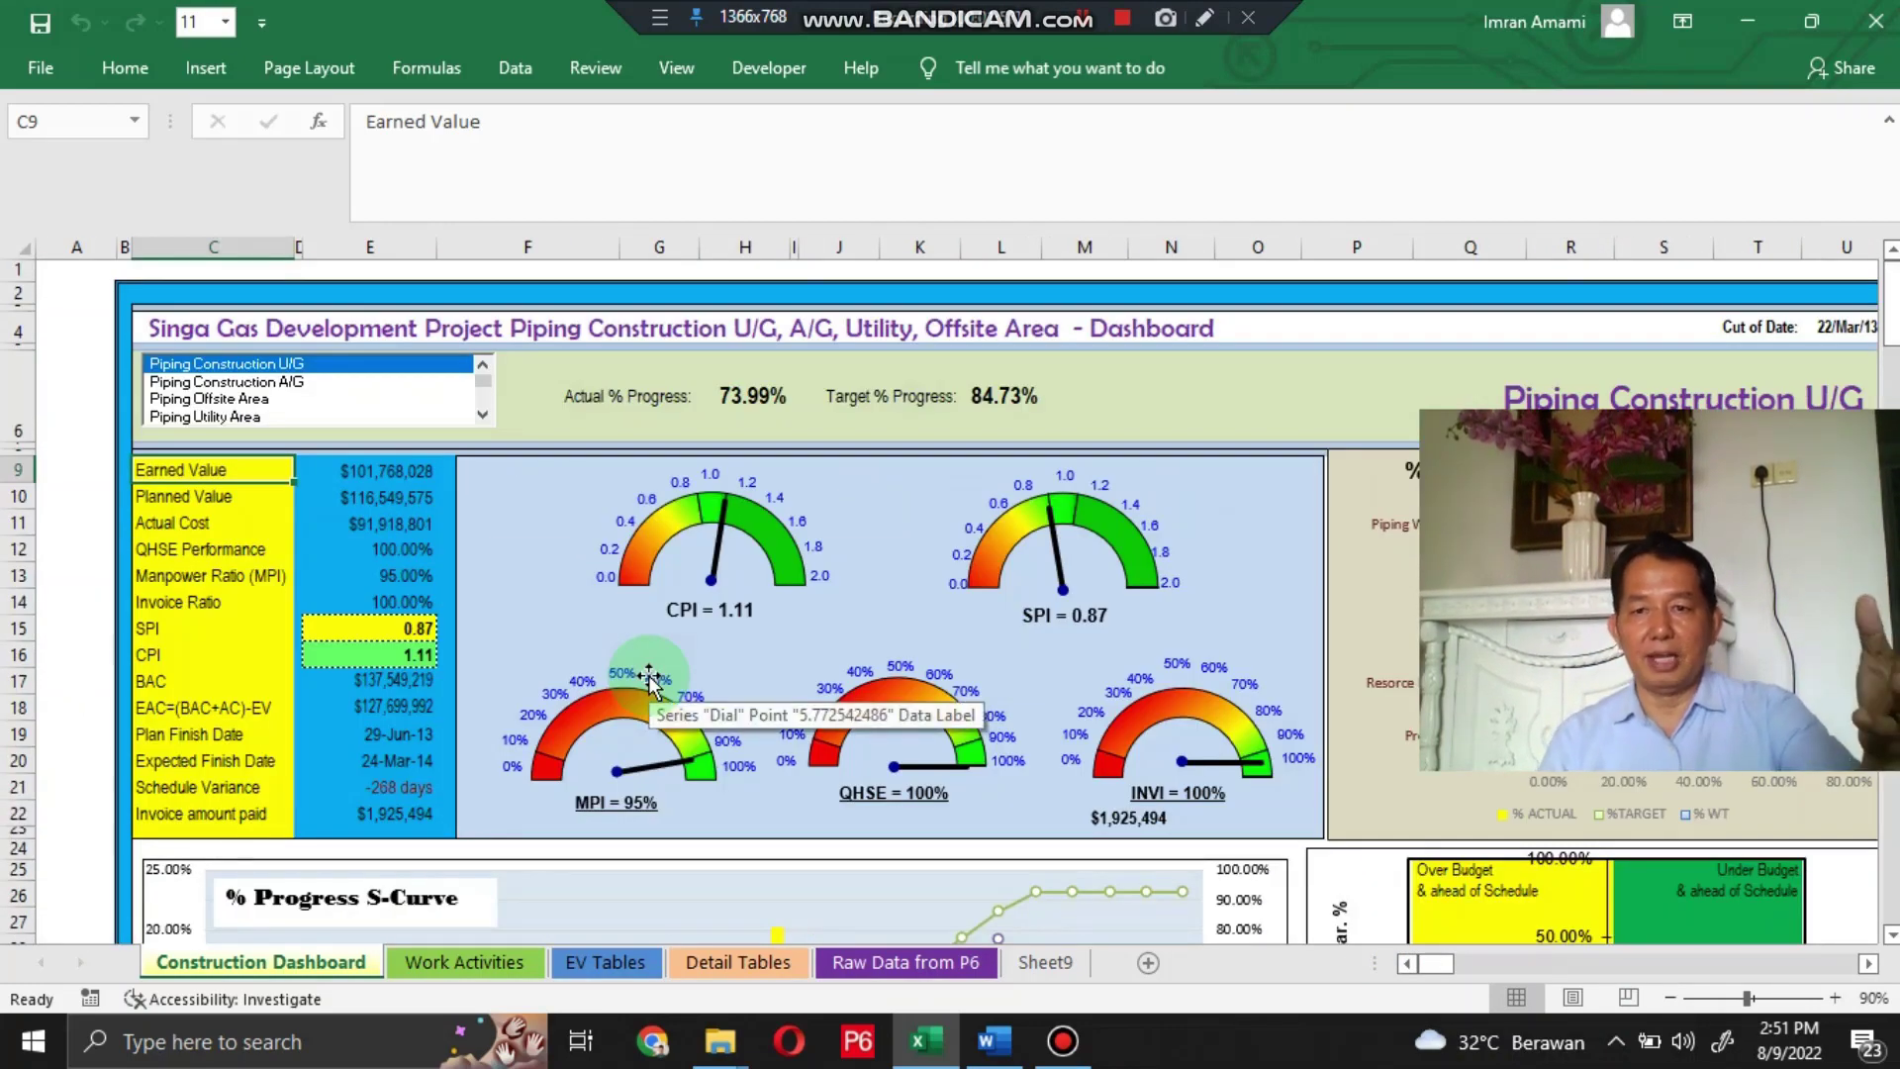